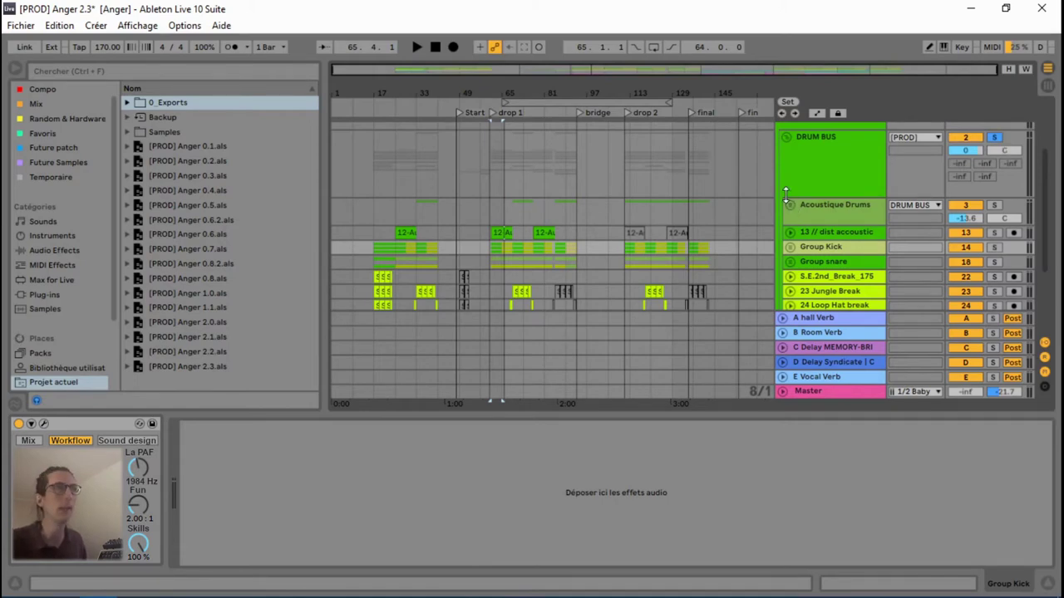
Look over the DRUM BUS tracks and the arrangement's sections from drop 1 through final.
click(859, 168)
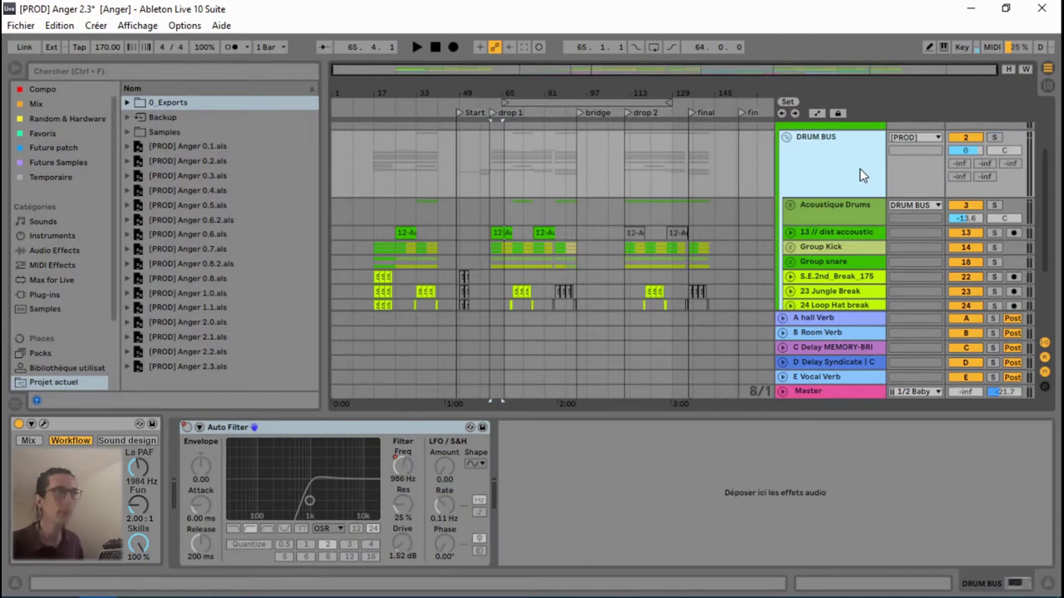
scroll(864, 216, down, 3)
scroll(871, 253, up, 3)
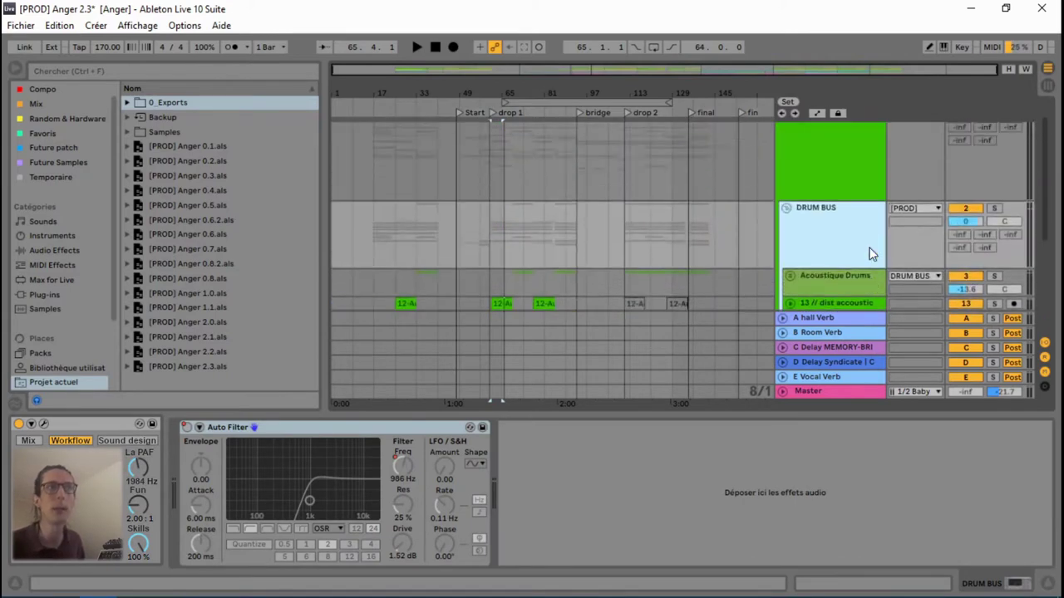
scroll(871, 253, down, 2)
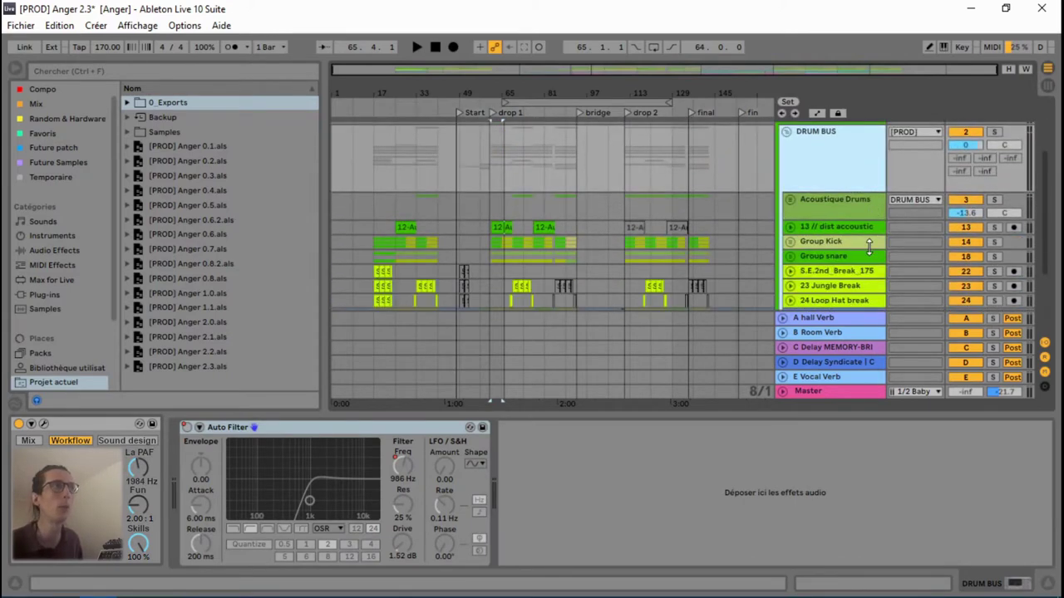
scroll(869, 245, down, 1)
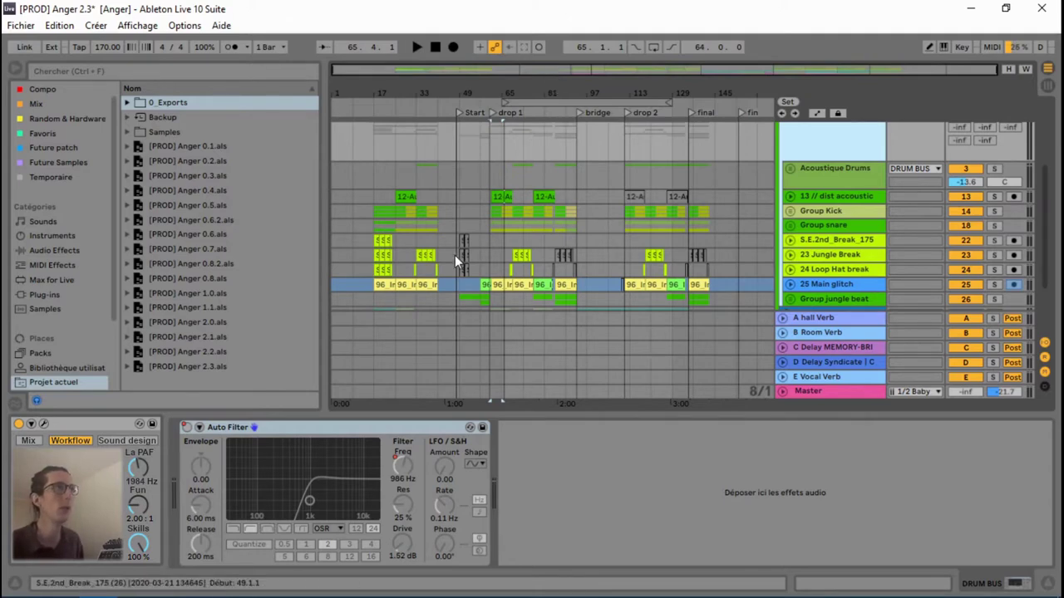
drag(535, 93, 392, 185)
drag(407, 143, 736, 130)
drag(689, 88, 549, 86)
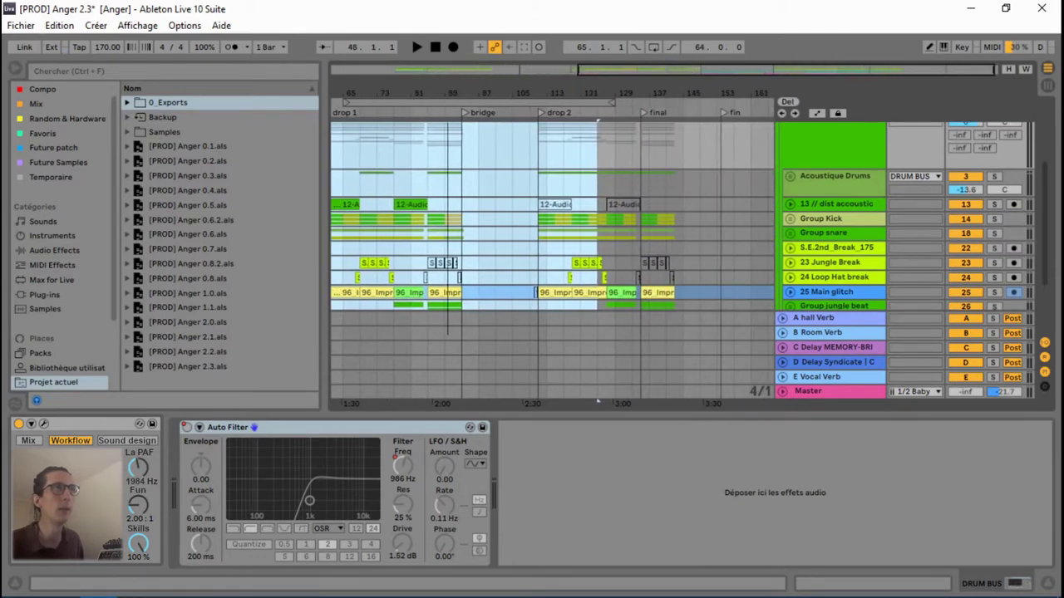
drag(715, 143, 648, 136)
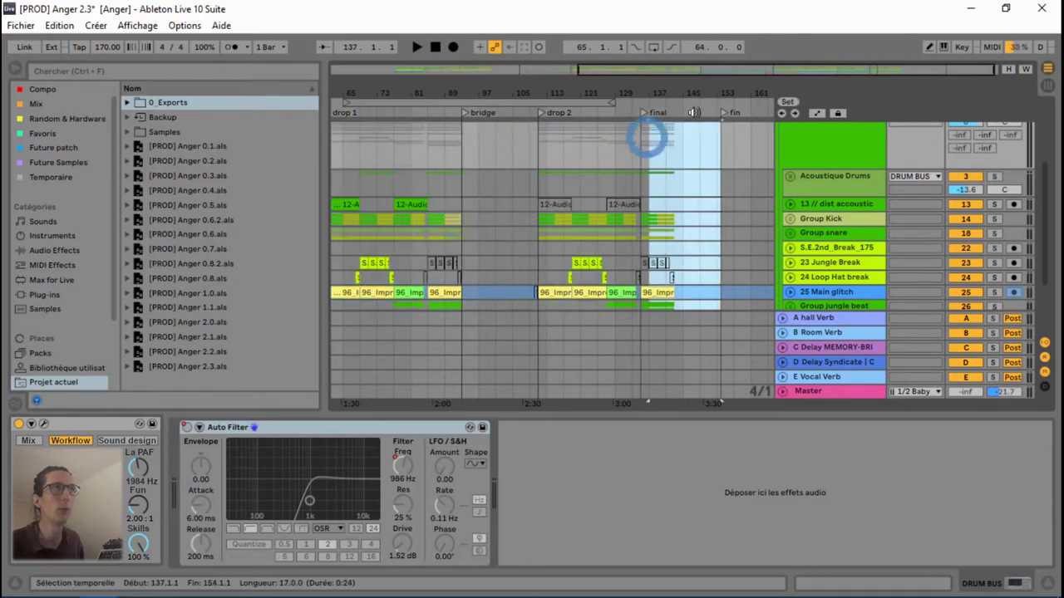
drag(726, 72, 492, 75)
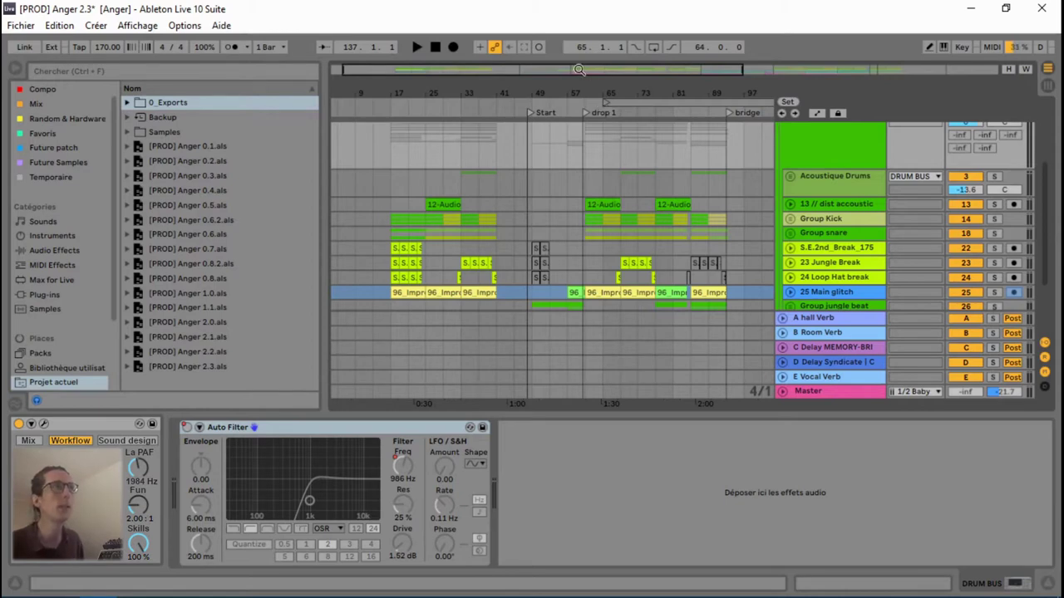
drag(580, 70, 701, 69)
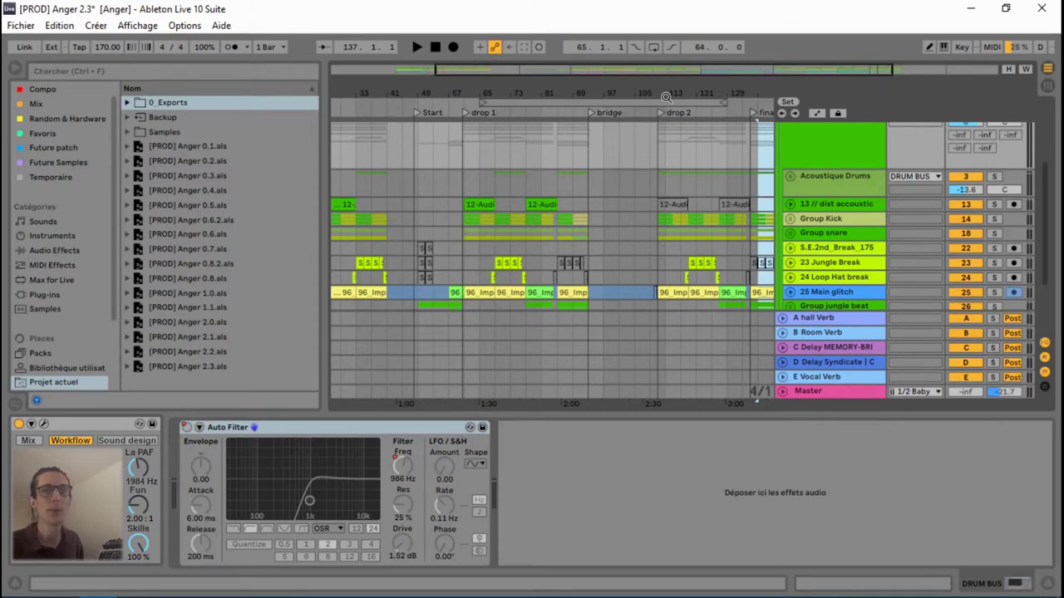
Select the loop range and move the loop start back to bar 49, just after the Start locator.
click(625, 101)
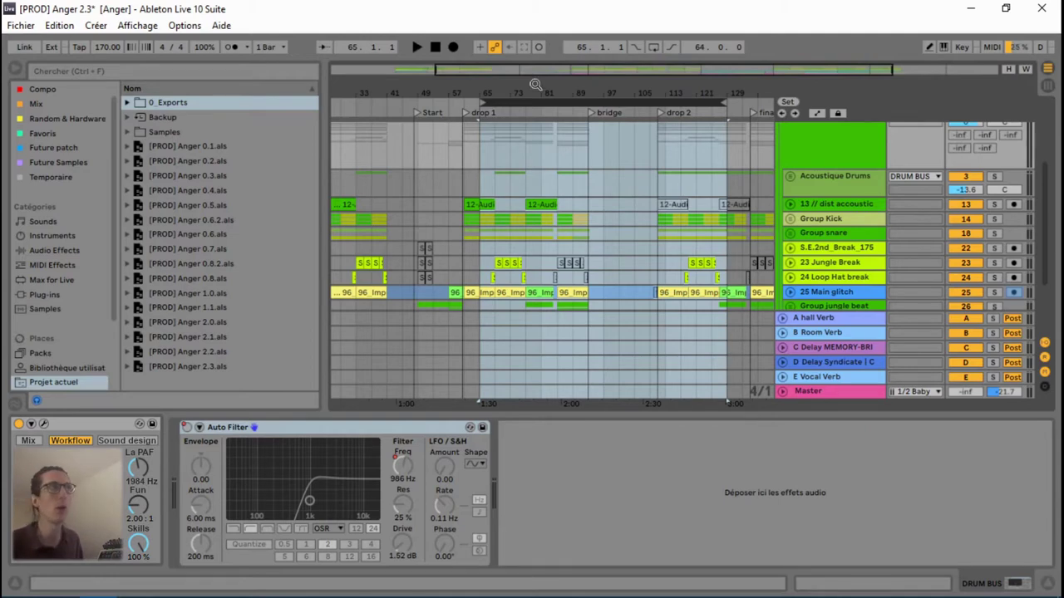
drag(504, 67, 508, 120)
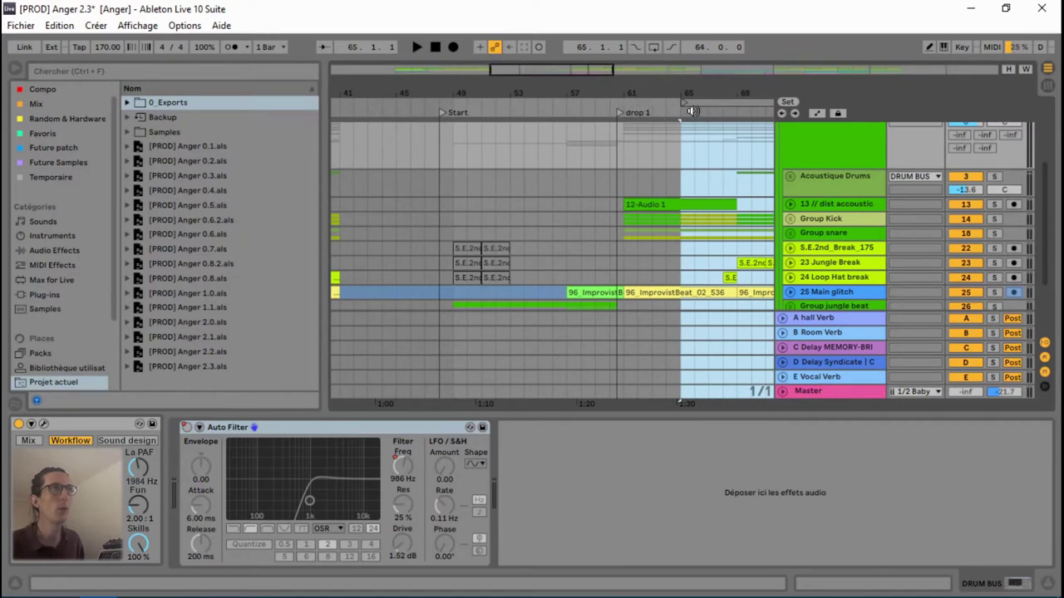
drag(688, 101, 449, 146)
Unfold Group jungle beat and select the first clip after the Start locator on the Jungle slice track.
scroll(453, 145, down, 3)
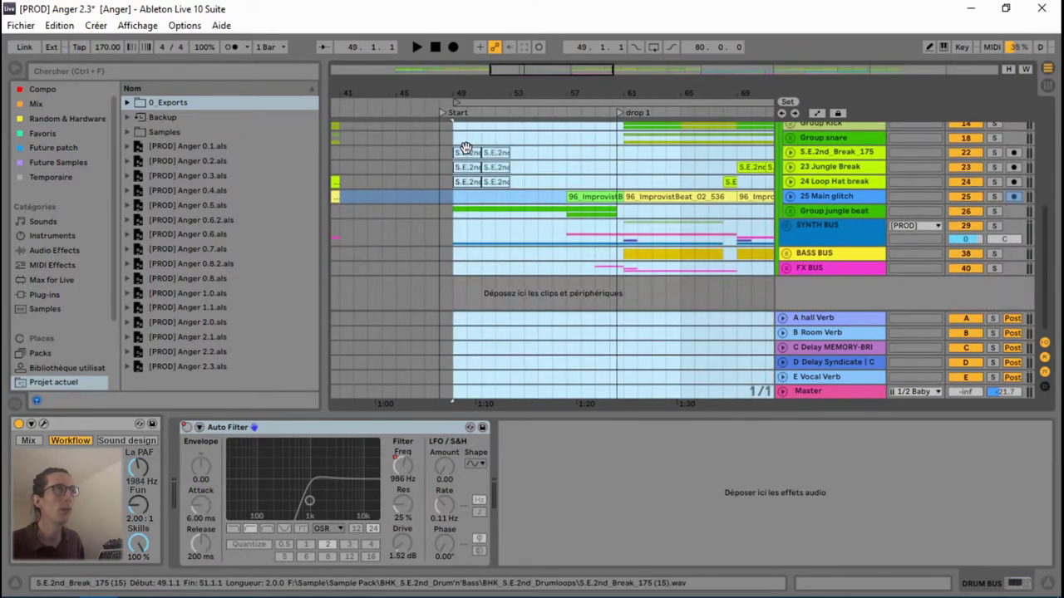
click(465, 214)
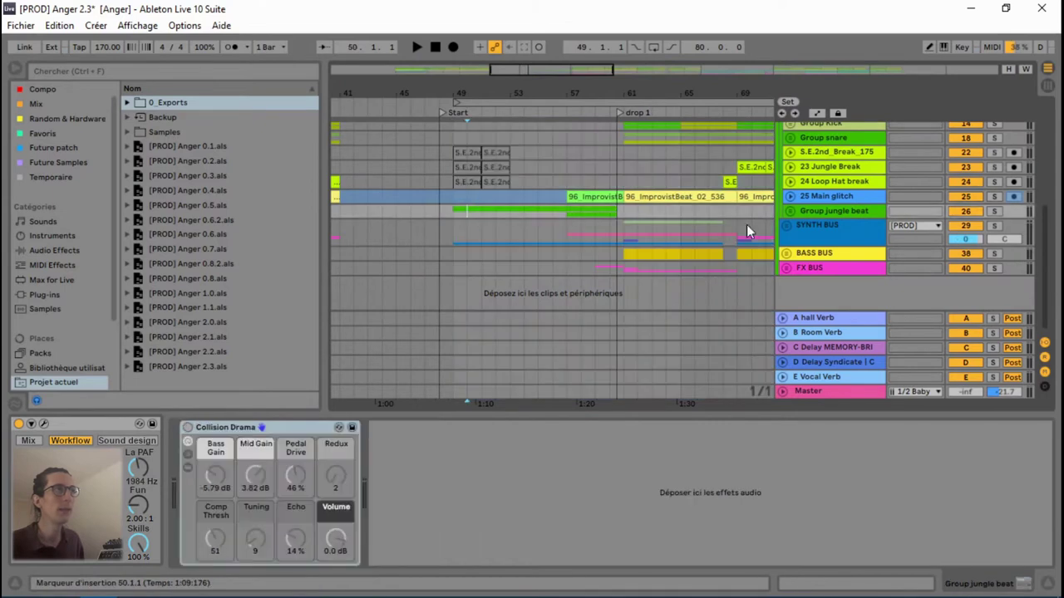
click(790, 211)
scroll(614, 260, down, 1)
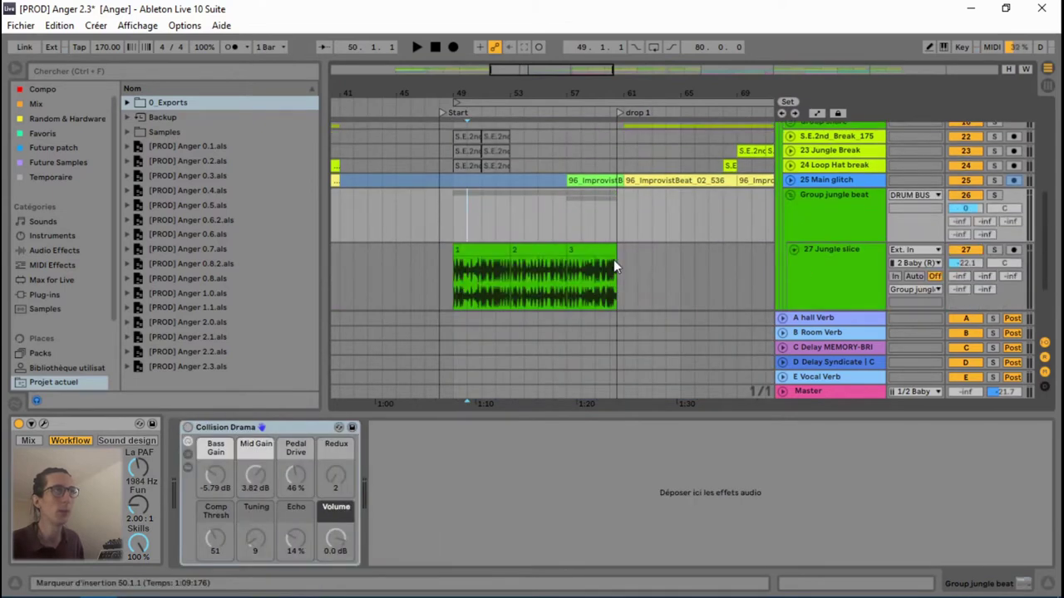
click(487, 247)
Try the loop start at bar 51, and set it to bar 48 on the Start locator.
drag(511, 73, 519, 107)
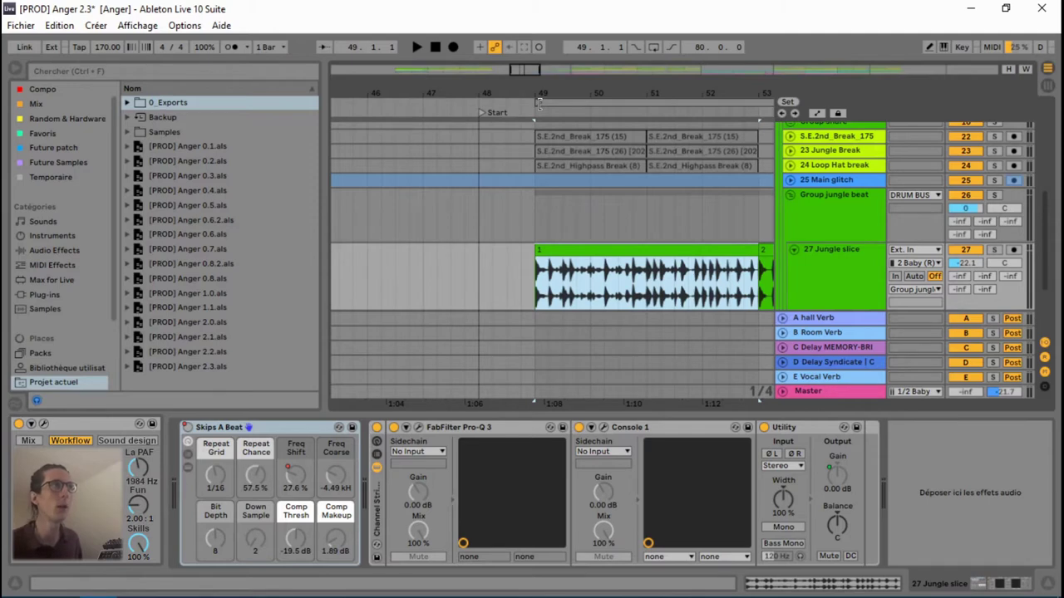
drag(539, 103, 648, 100)
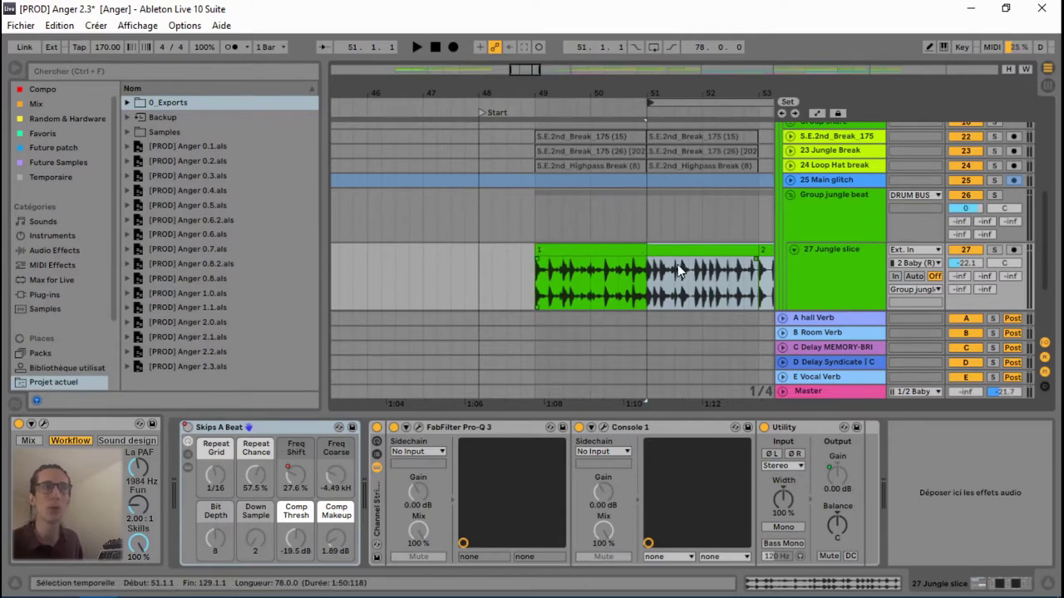
drag(650, 98, 479, 120)
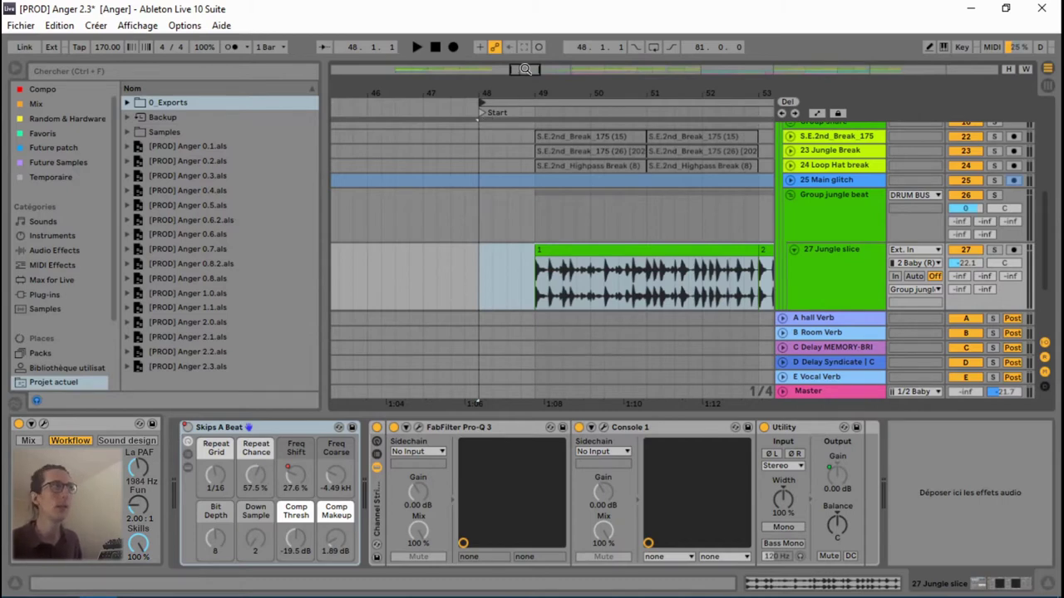
Extend the loop end to bar 151, past the final section.
drag(525, 69, 831, 19)
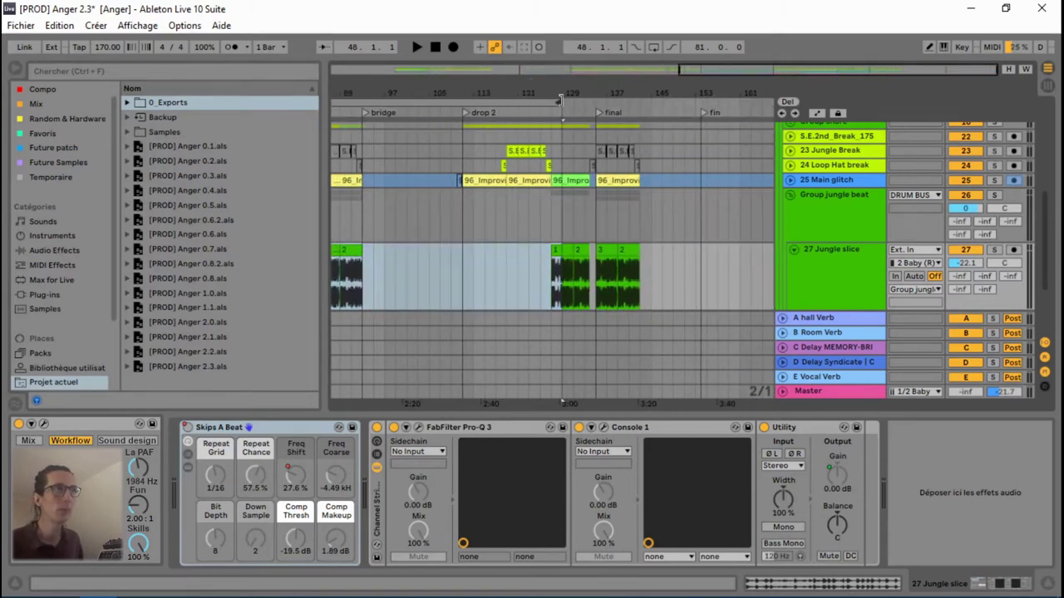
drag(561, 102, 681, 103)
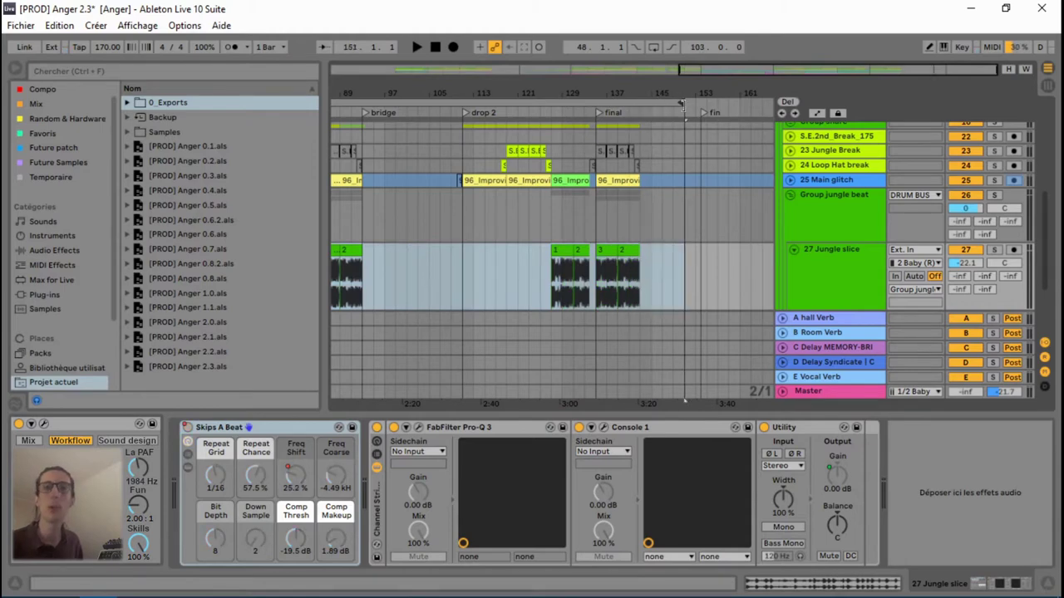
click(680, 103)
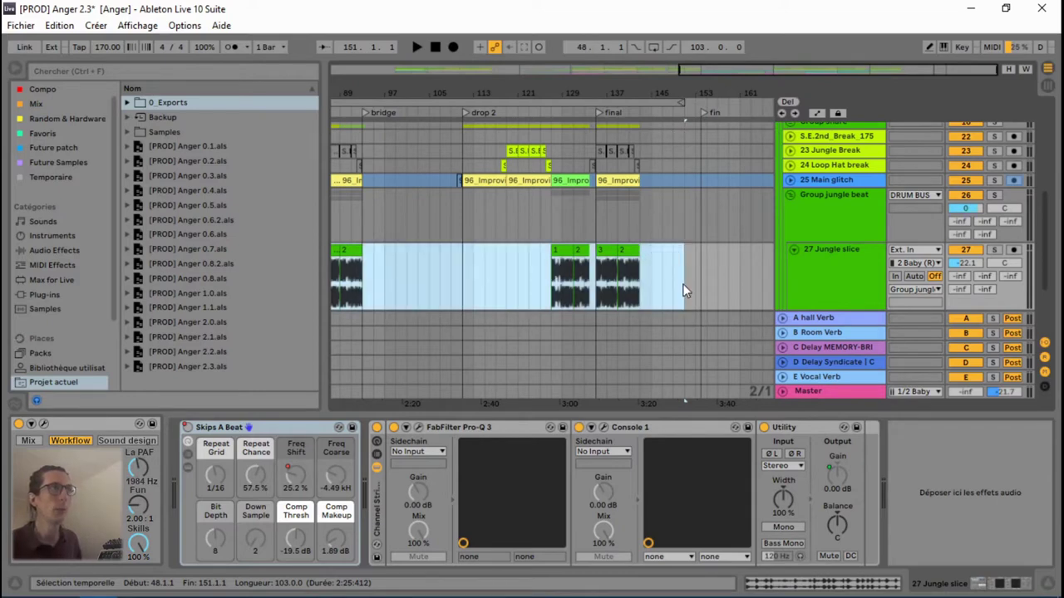
Play briefly from bar 149 and check where the drum clips end in the final section.
click(665, 209)
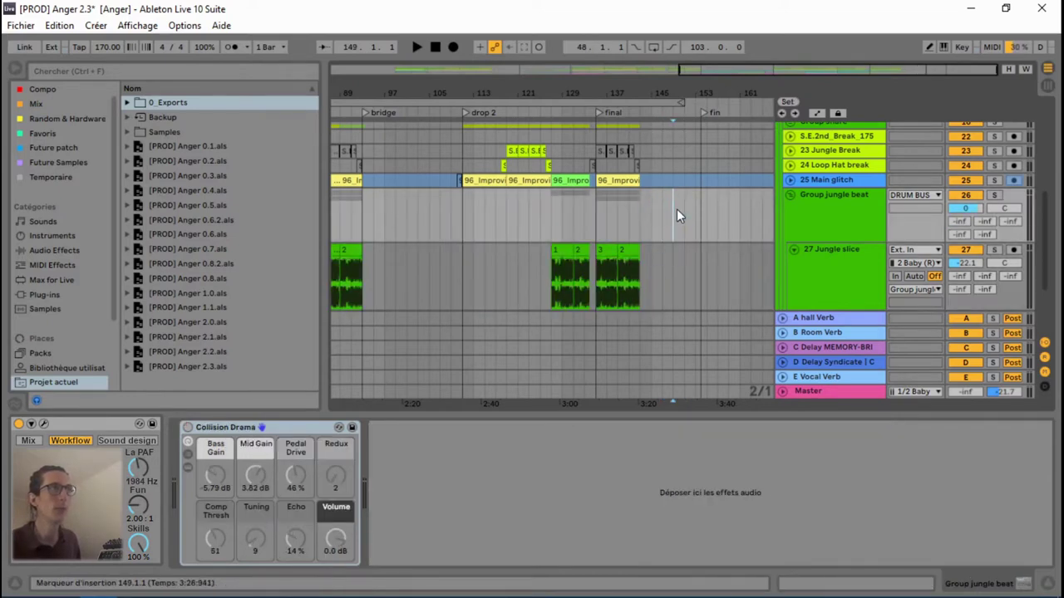
click(676, 208)
key(space)
key(space)
scroll(682, 229, up, 3)
scroll(683, 232, up, 2)
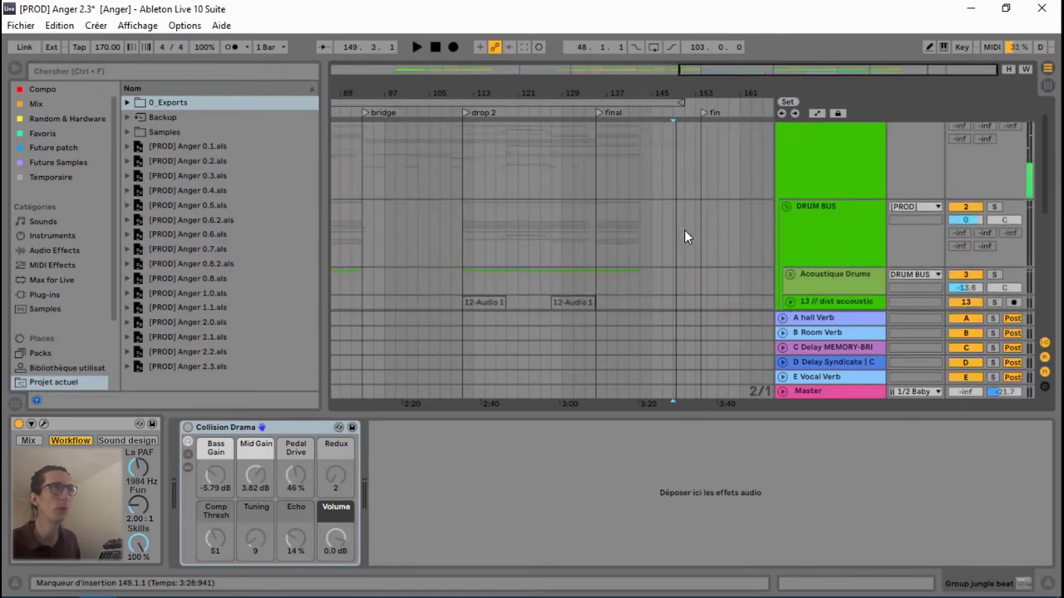
click(611, 235)
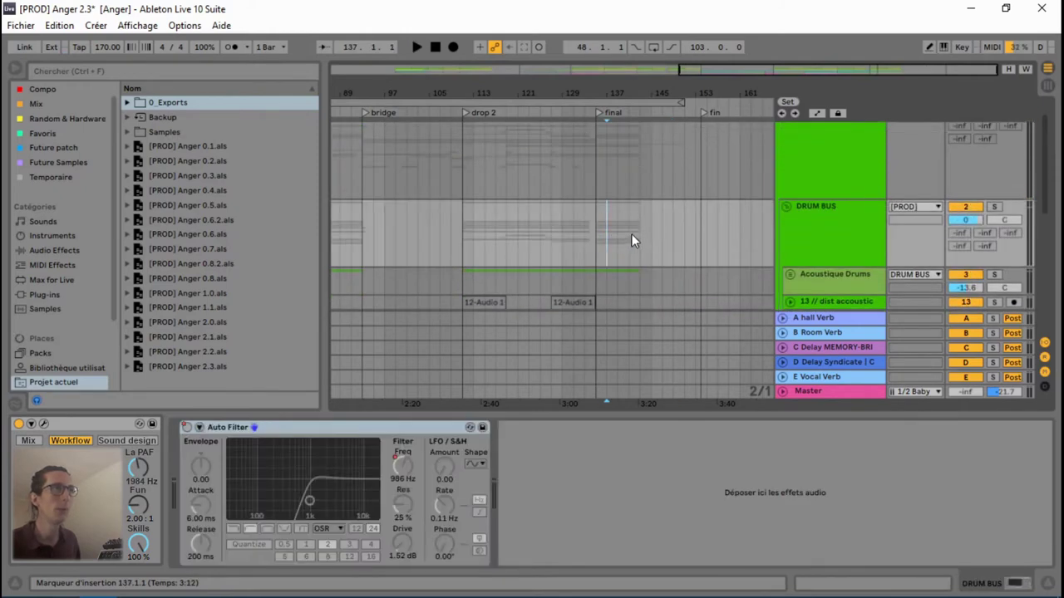
scroll(631, 240, down, 3)
click(632, 239)
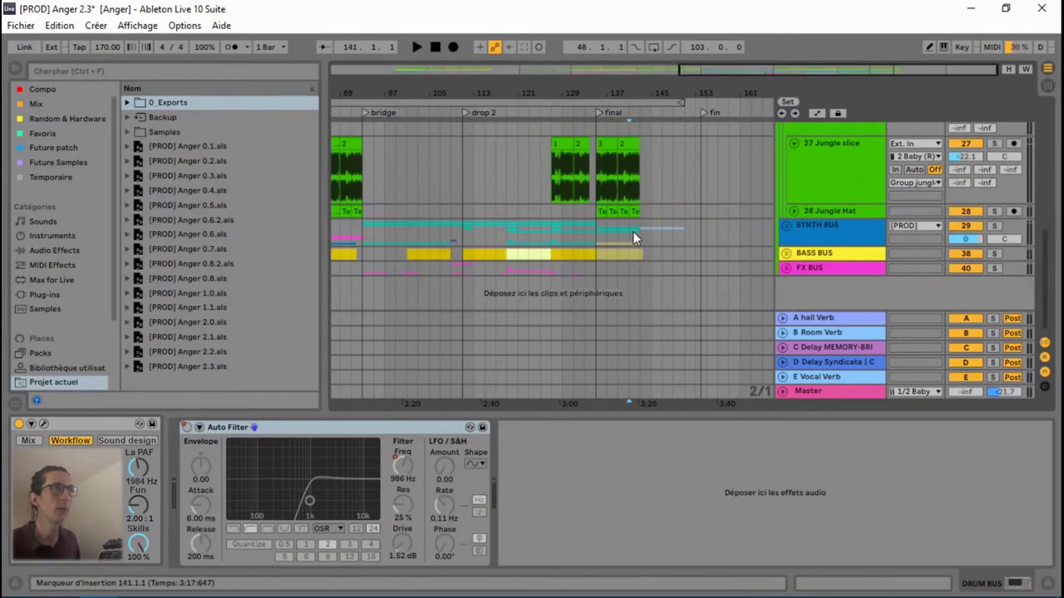
Unfold the SYNTH BUS group and play the song's ending from bar 149.
double_click(837, 225)
scroll(839, 305, down, 3)
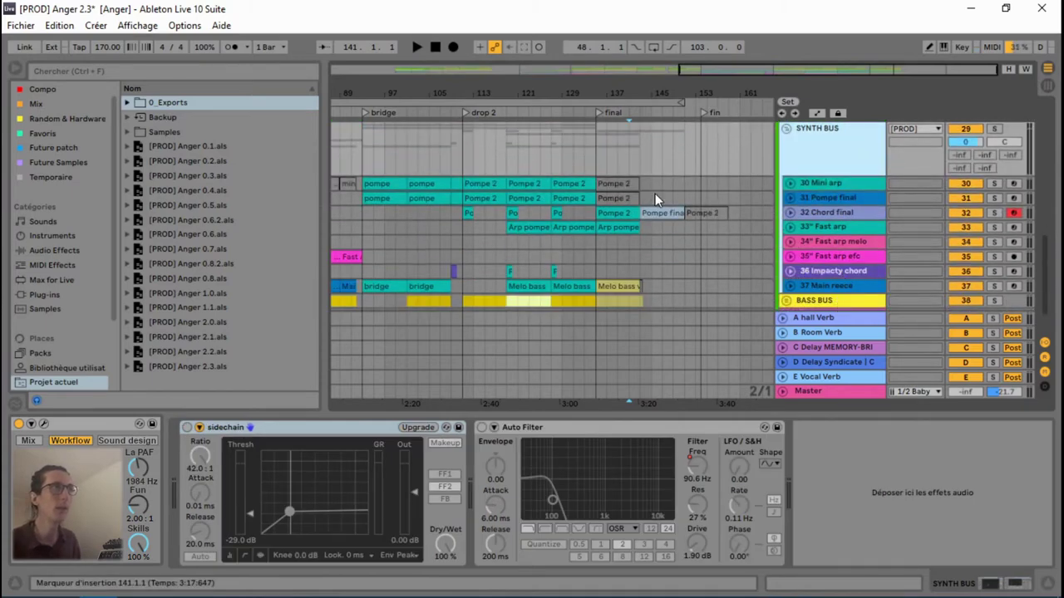
click(668, 196)
key(space)
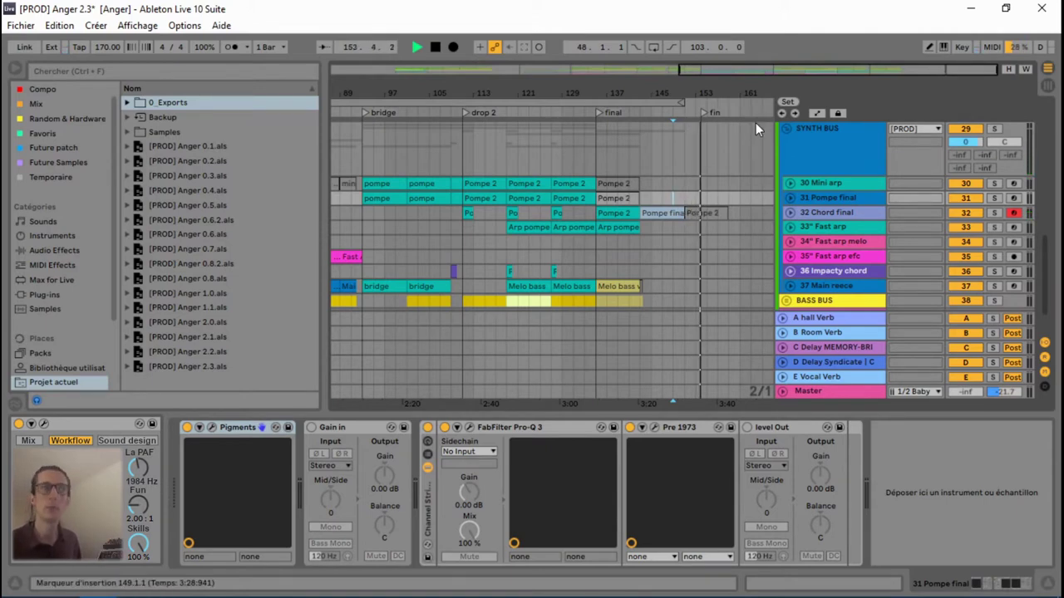
key(space)
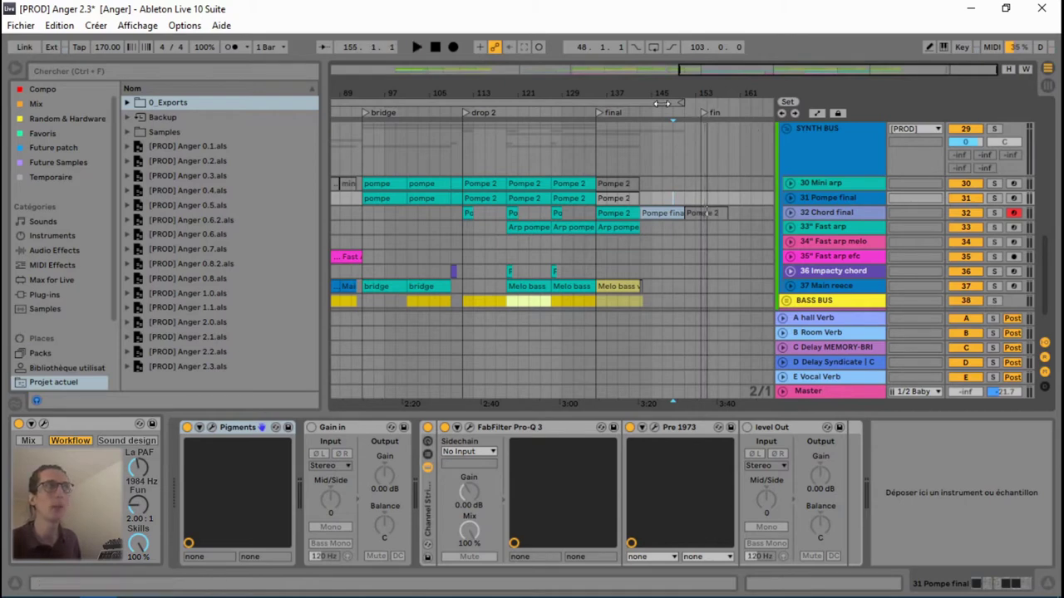
Extend the loop end to bar 155, and refine it to bar 154 on the fin locator.
drag(682, 106, 703, 107)
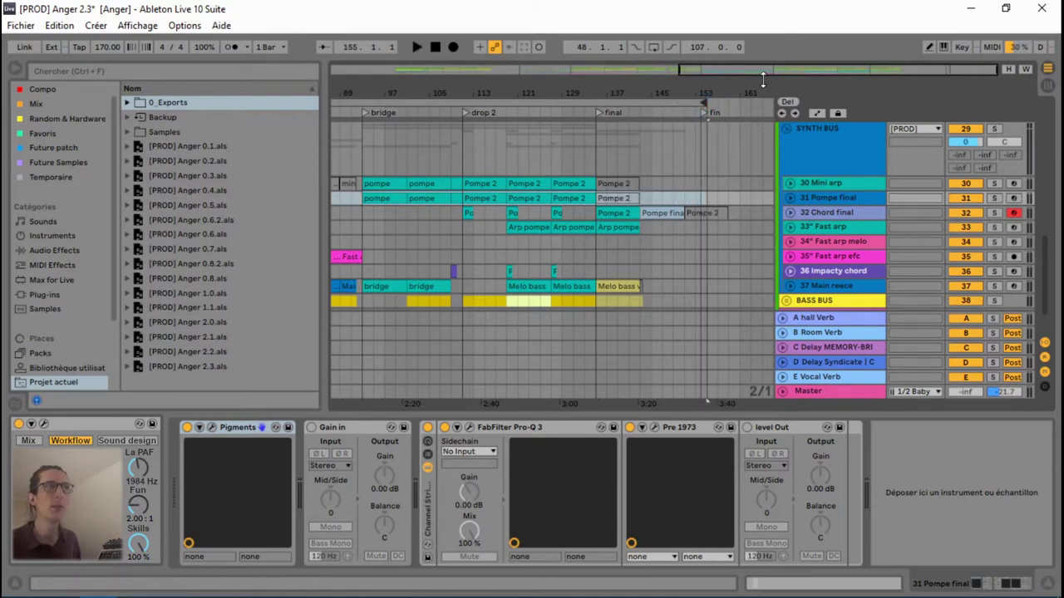
drag(767, 72, 865, 145)
drag(865, 69, 916, 67)
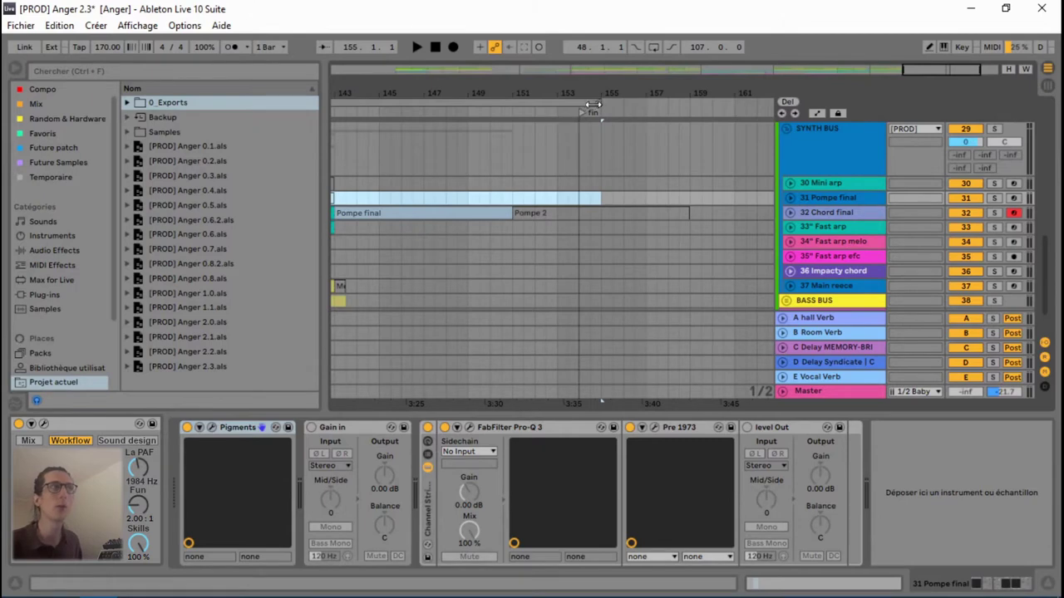
mouse_move(592, 105)
mouse_down()
mouse_move(566, 105)
mouse_move(579, 108)
mouse_up()
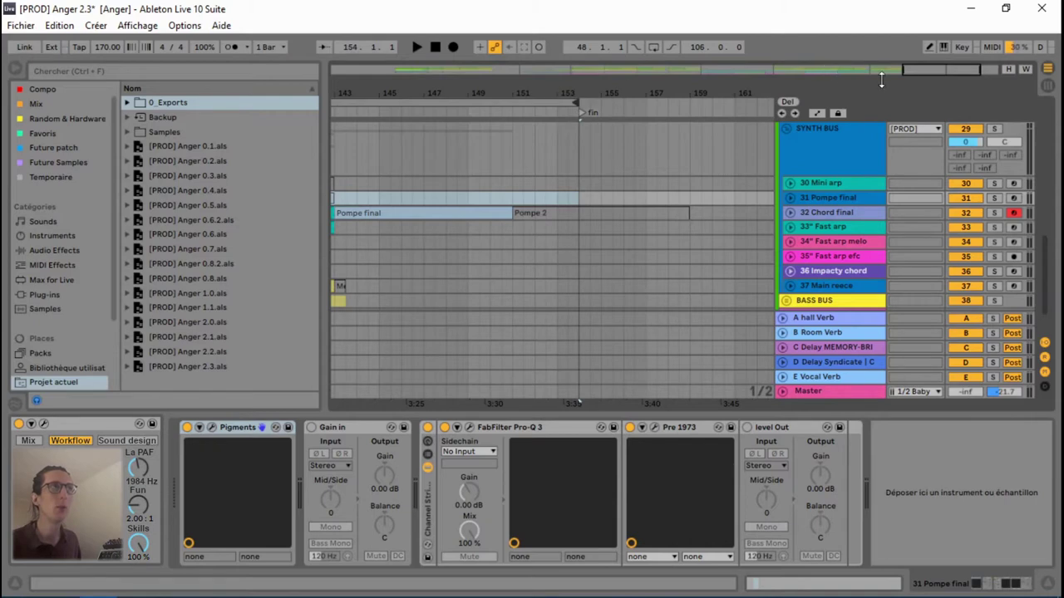
Select the full loop range and the Master track, and review the audio/video export settings without exporting.
drag(922, 69, 597, 68)
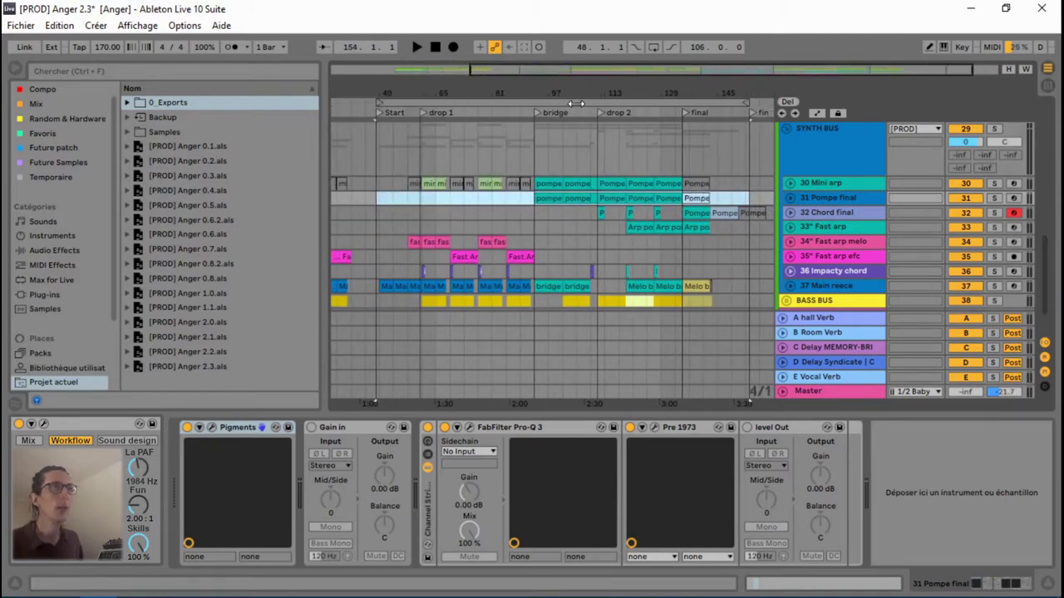
click(575, 103)
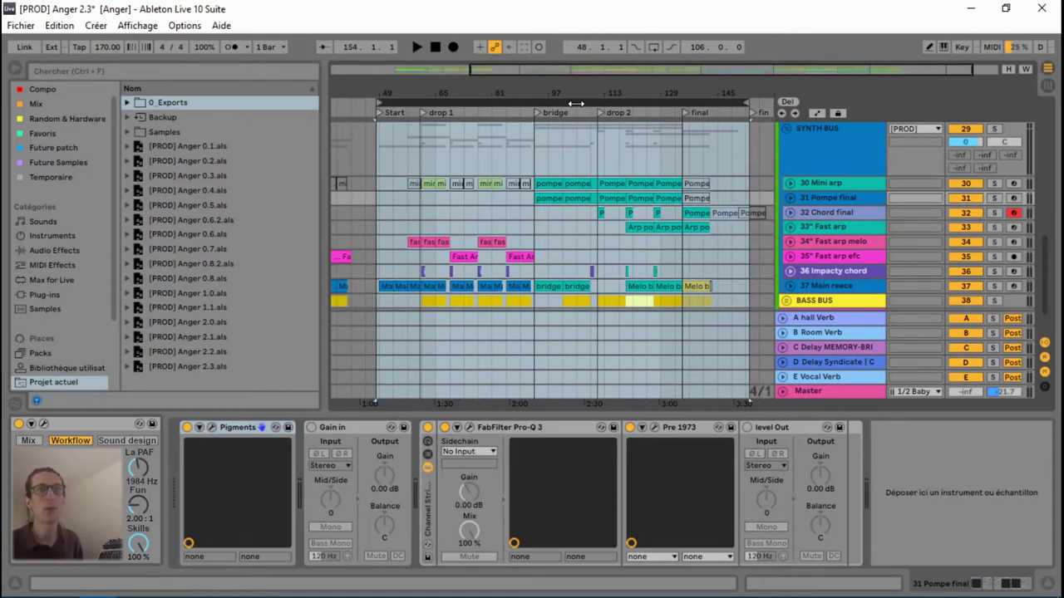
click(838, 394)
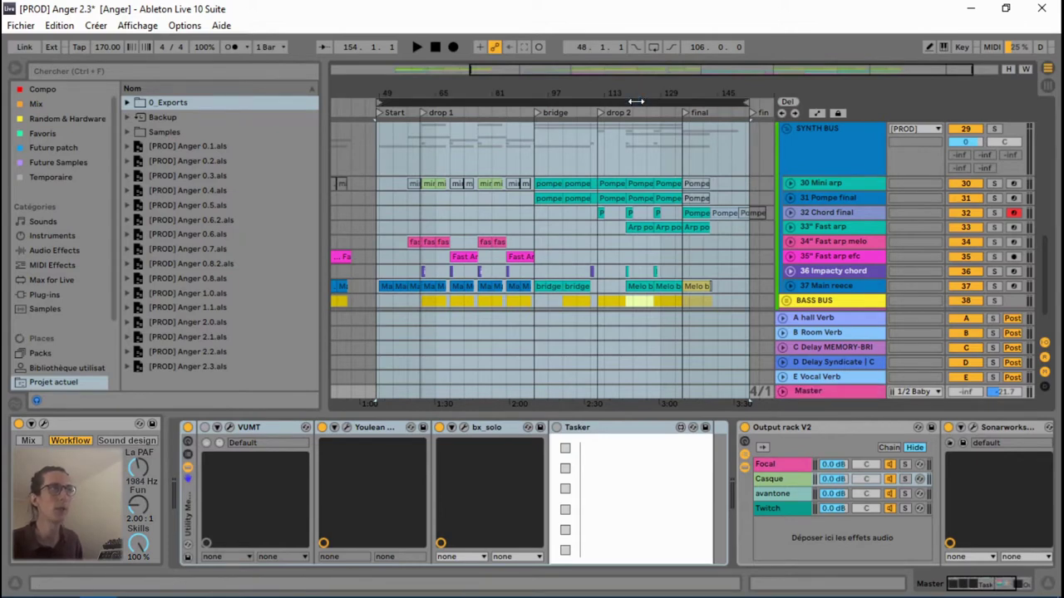
key(ctrl+shift+r)
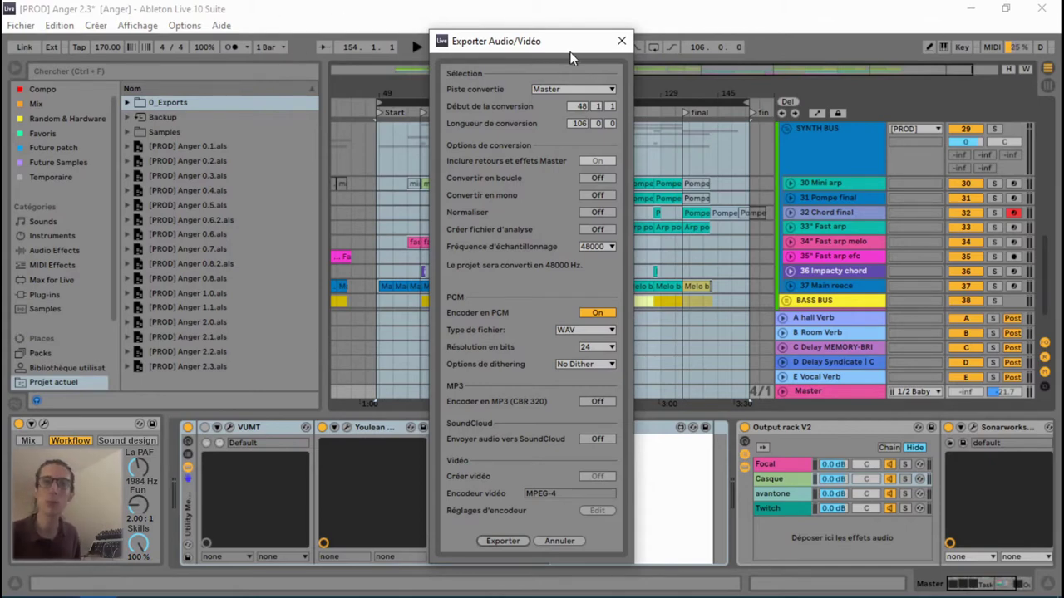
click(622, 41)
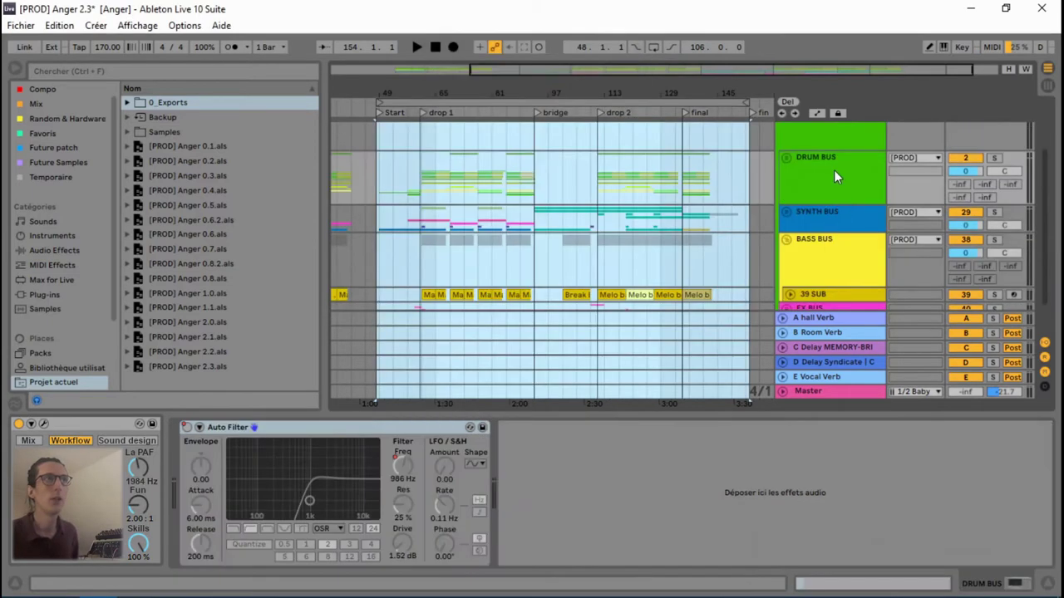
Fold the BASS BUS group and select the four bus groups from DRUM BUS through FX BUS.
click(831, 168)
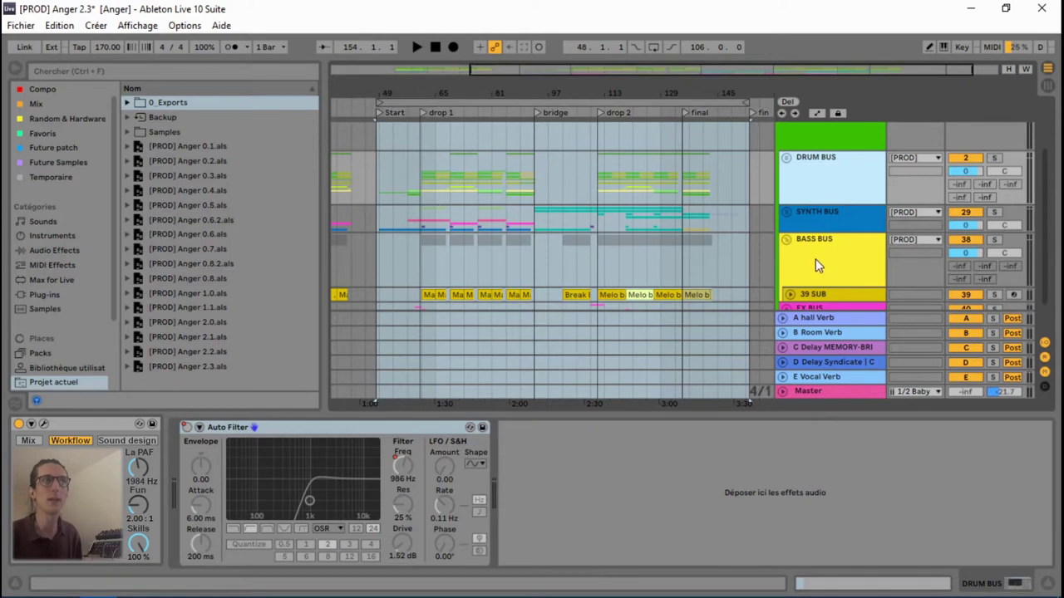
scroll(801, 276, down, 1)
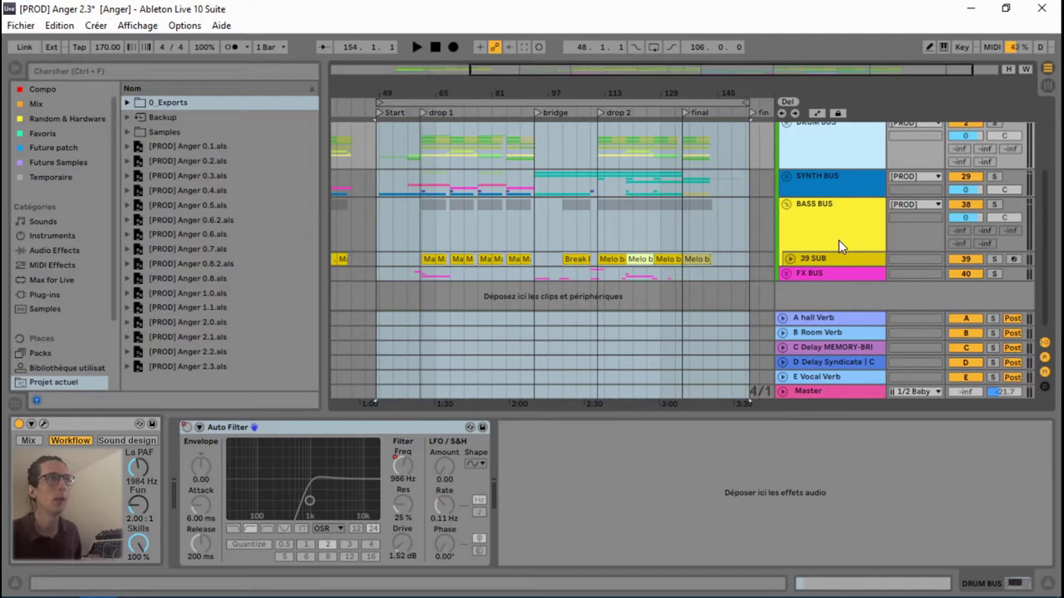
scroll(840, 240, up, 2)
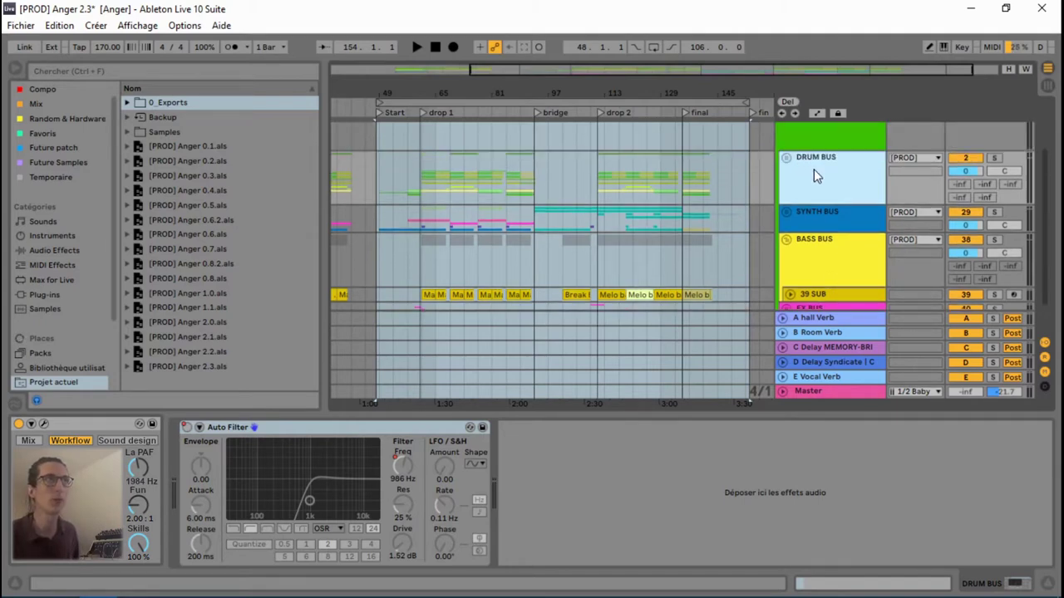
scroll(823, 208, down, 2)
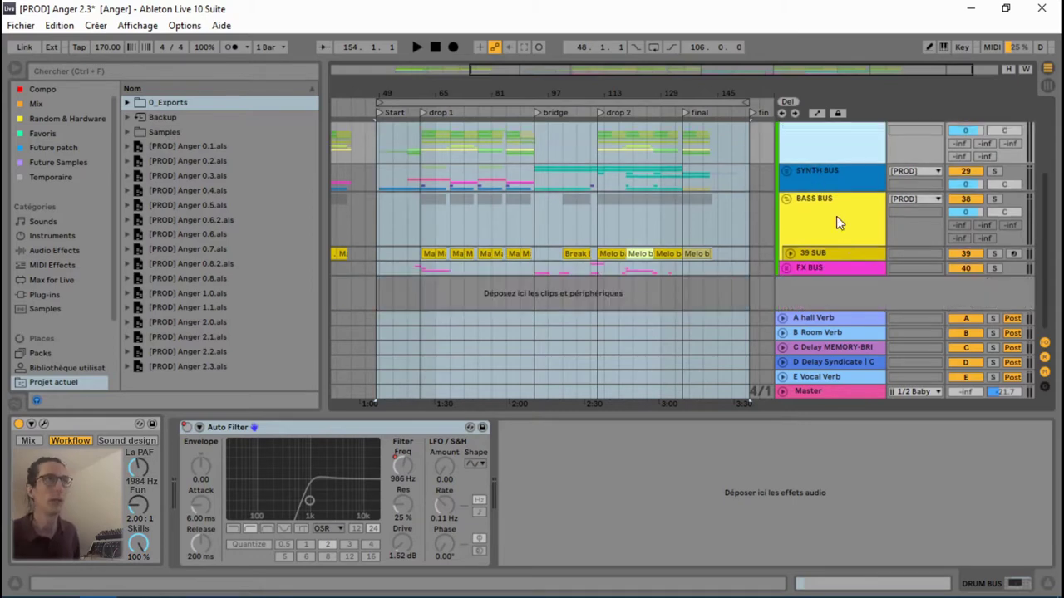
click(787, 200)
click(814, 213)
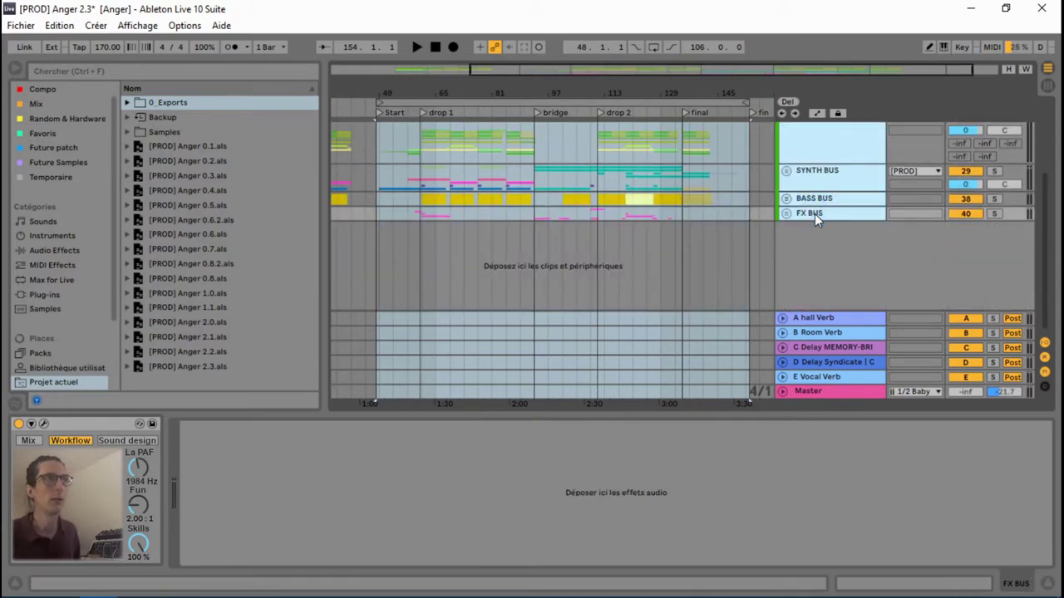
scroll(815, 214, up, 5)
Open the audio/video export settings and set the rendered track to selected tracks only (Uniquement les pistes sélectionnées).
click(21, 26)
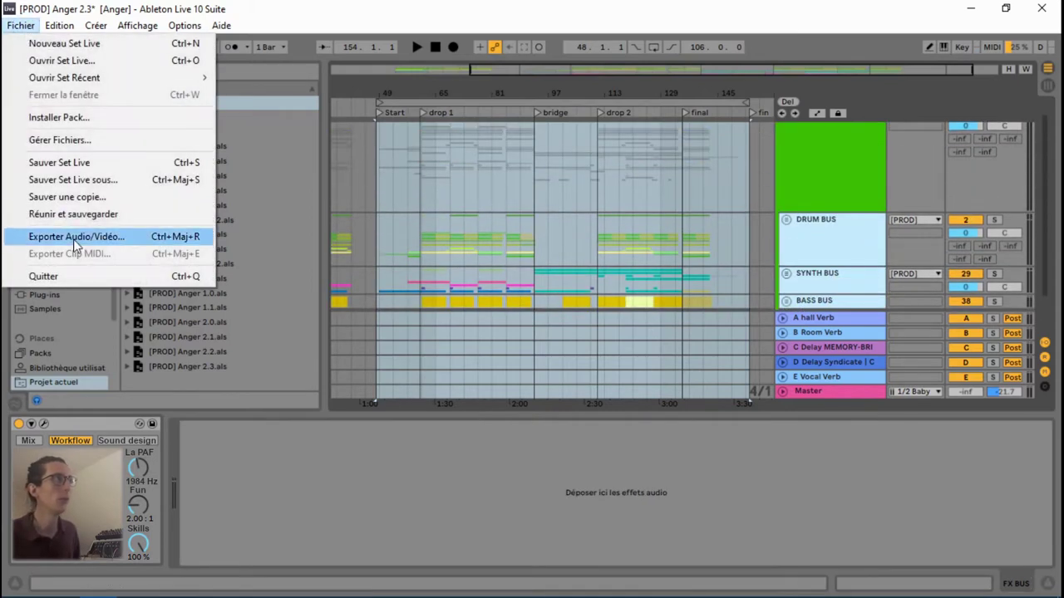
click(73, 236)
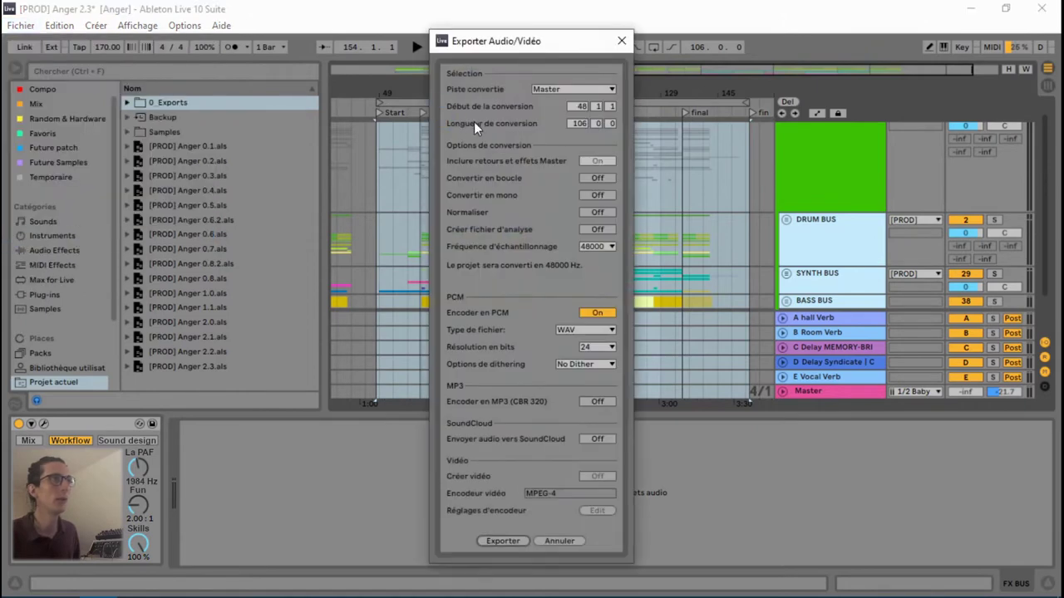
click(550, 90)
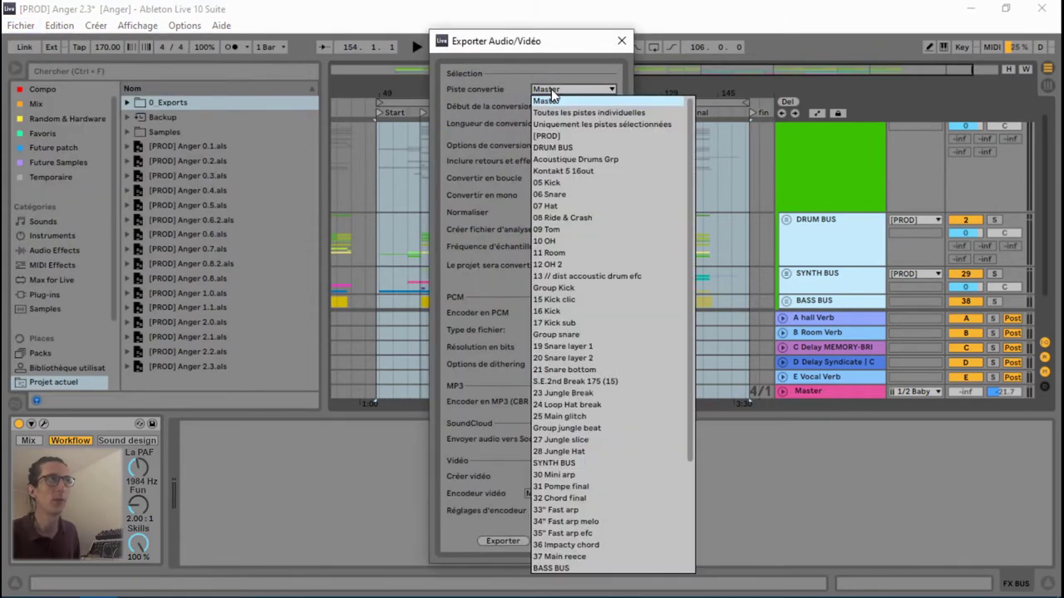
click(569, 127)
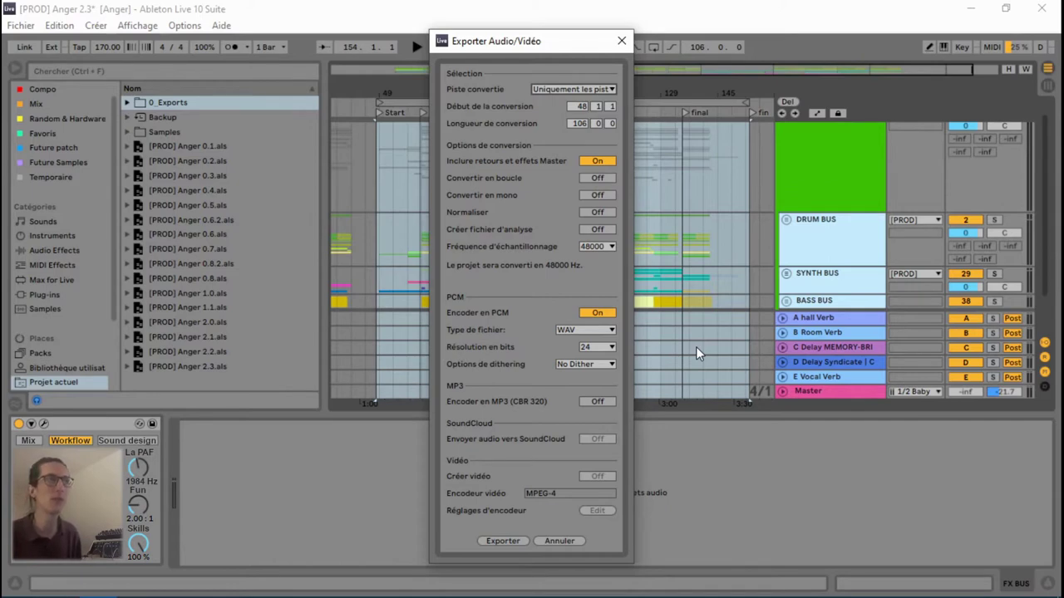
Configure the export with PCM encoding on, WAV file type, 48000 Hz sample rate and 24-bit resolution.
click(595, 314)
click(595, 314)
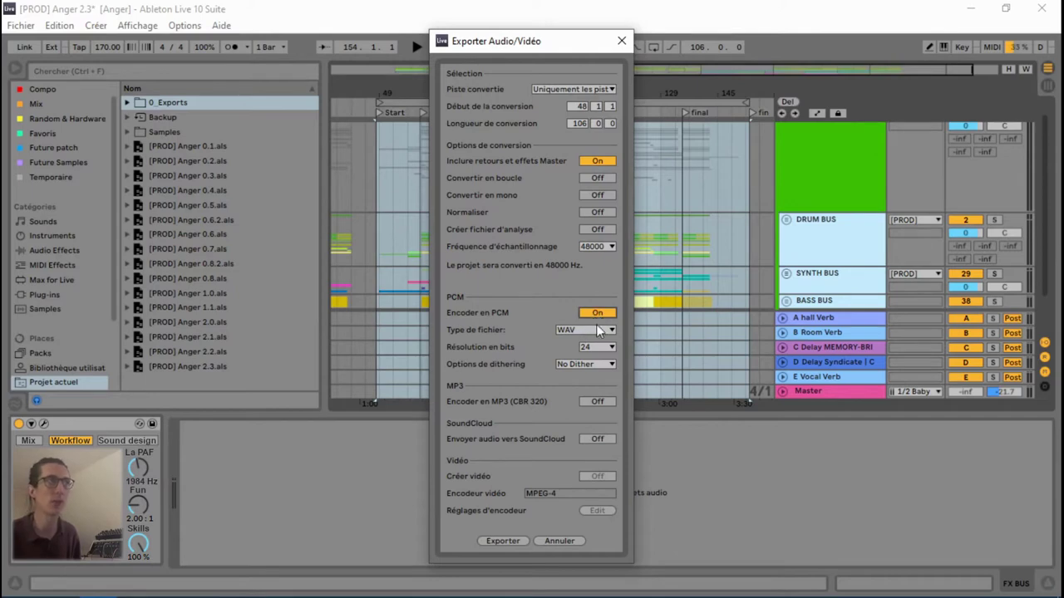
click(587, 334)
click(586, 333)
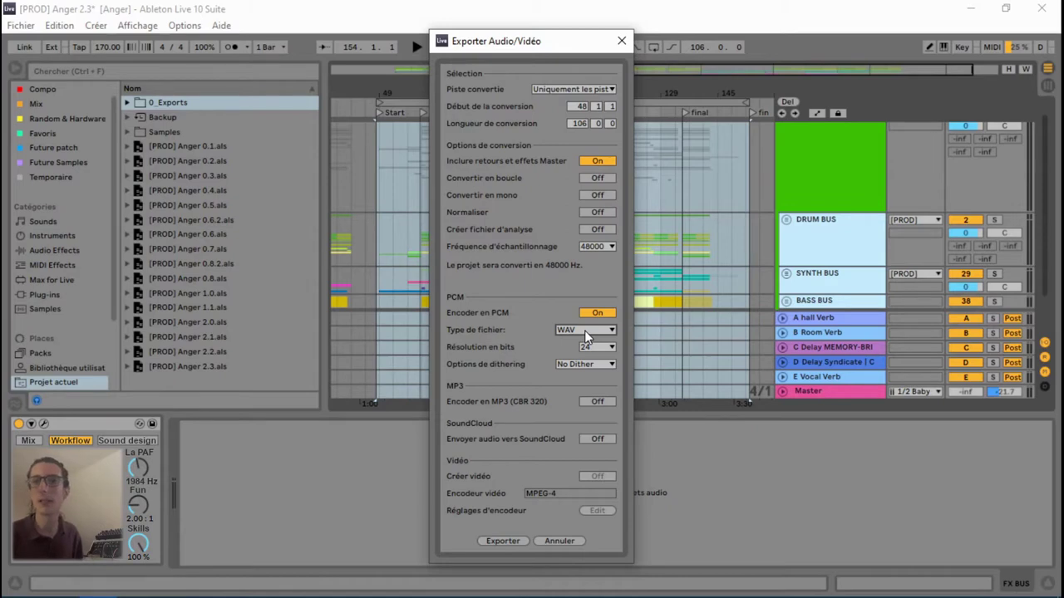
click(595, 248)
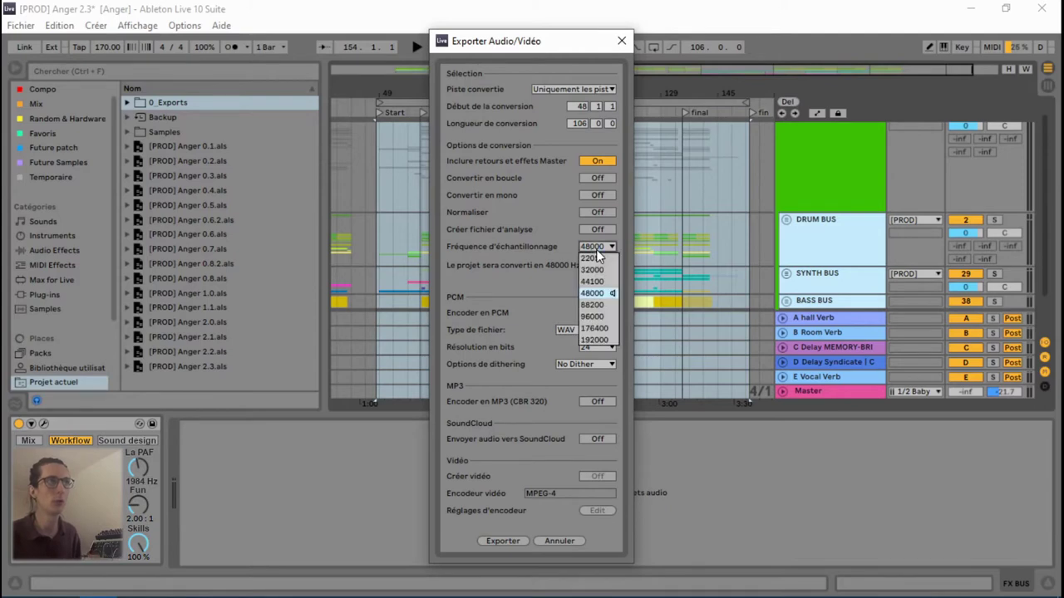
click(597, 295)
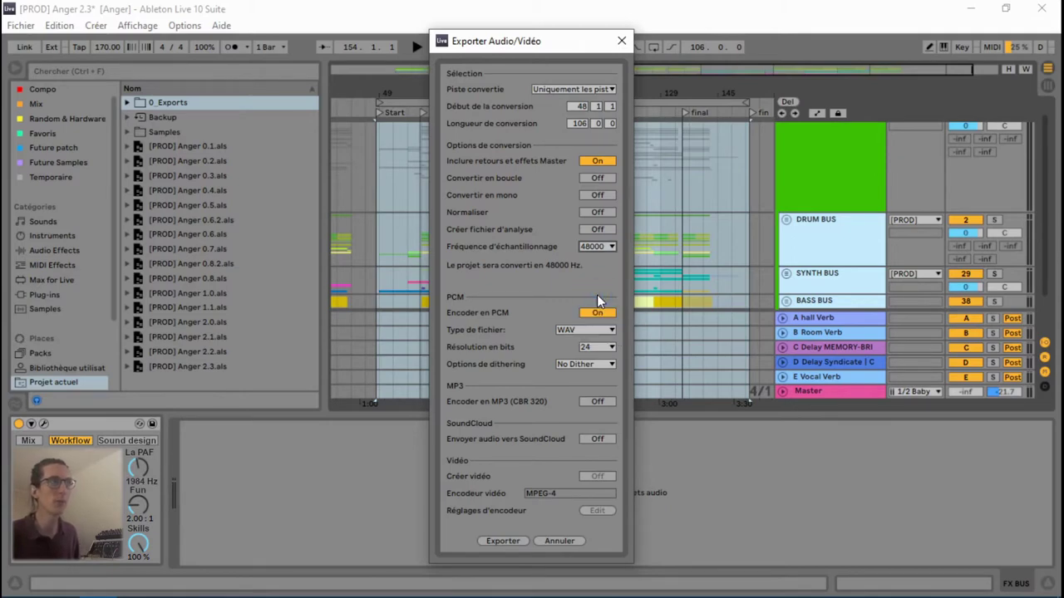
click(590, 348)
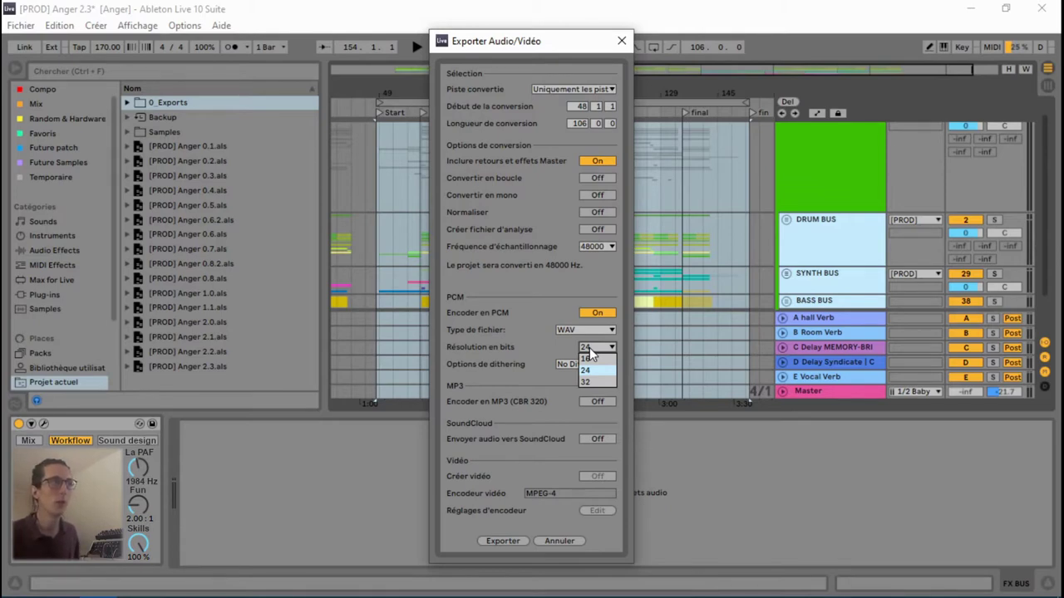
click(589, 349)
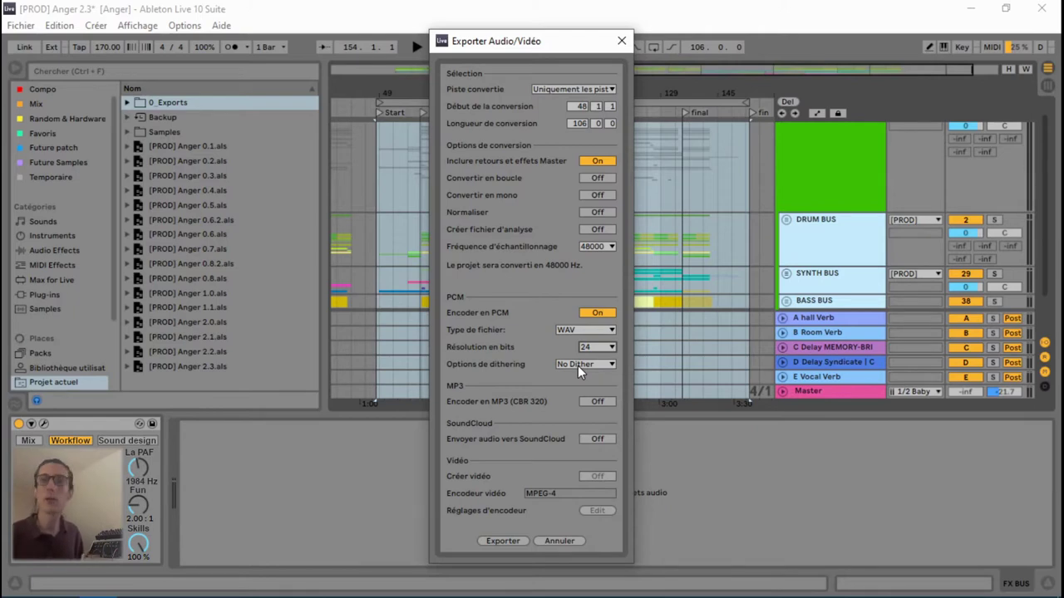
Start the export and choose the 01 Pour Rec folder inside Anger Project's 0_Exports as the destination.
click(510, 544)
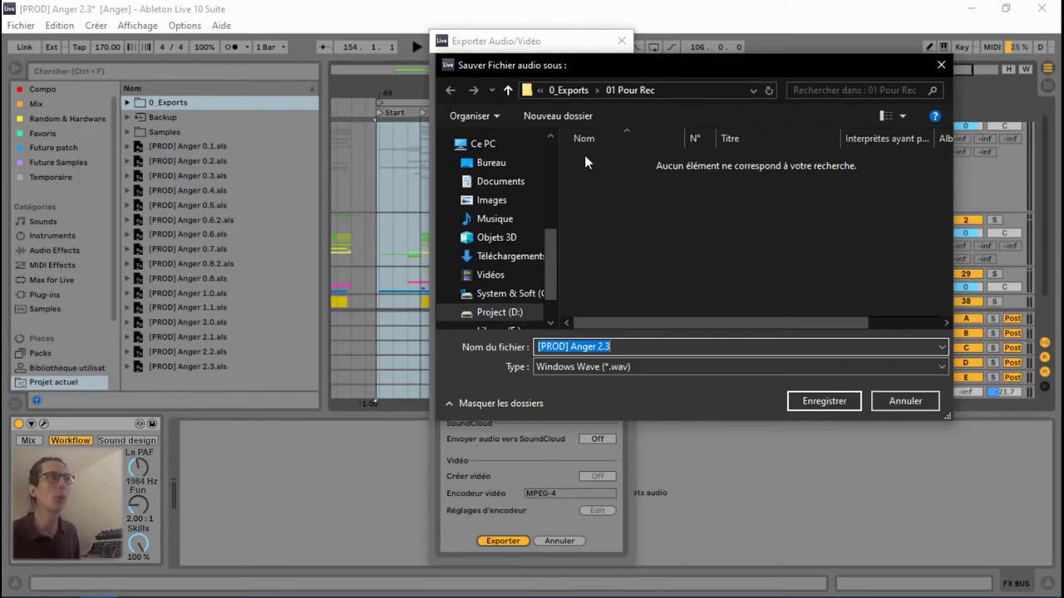
click(572, 91)
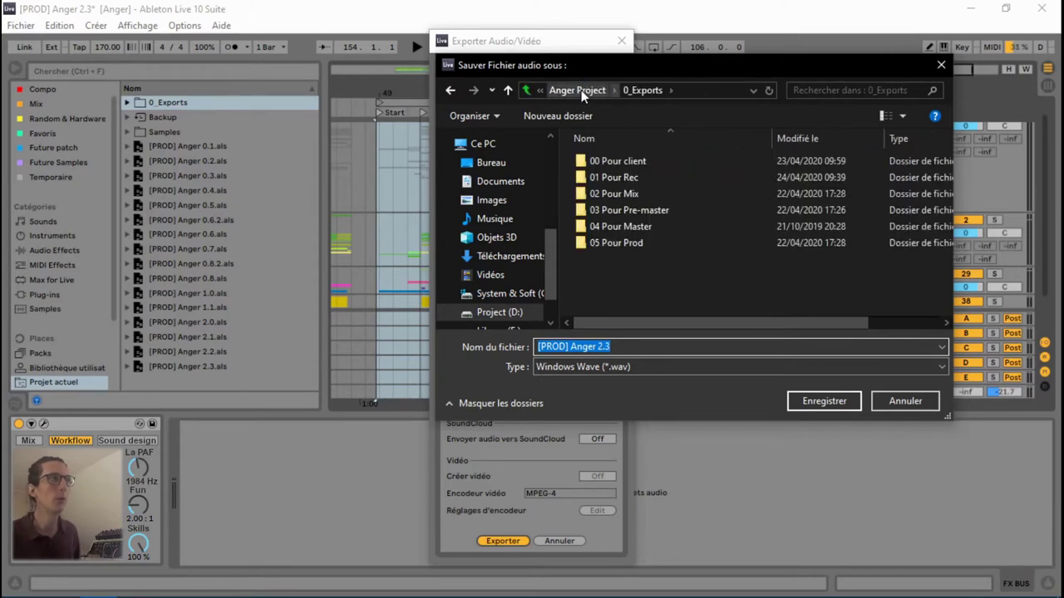
click(581, 89)
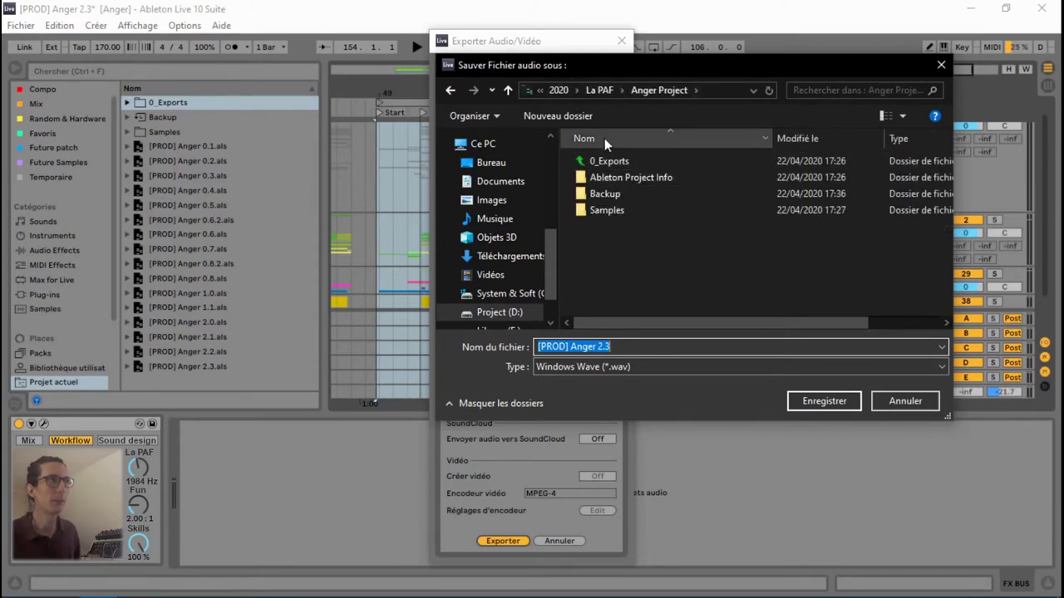
click(609, 91)
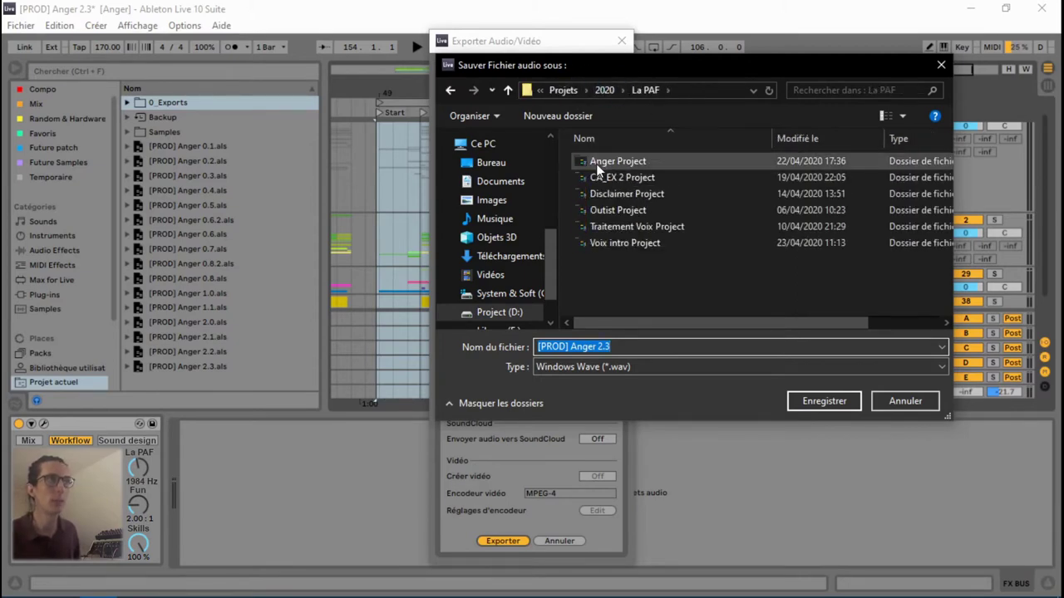
double_click(596, 163)
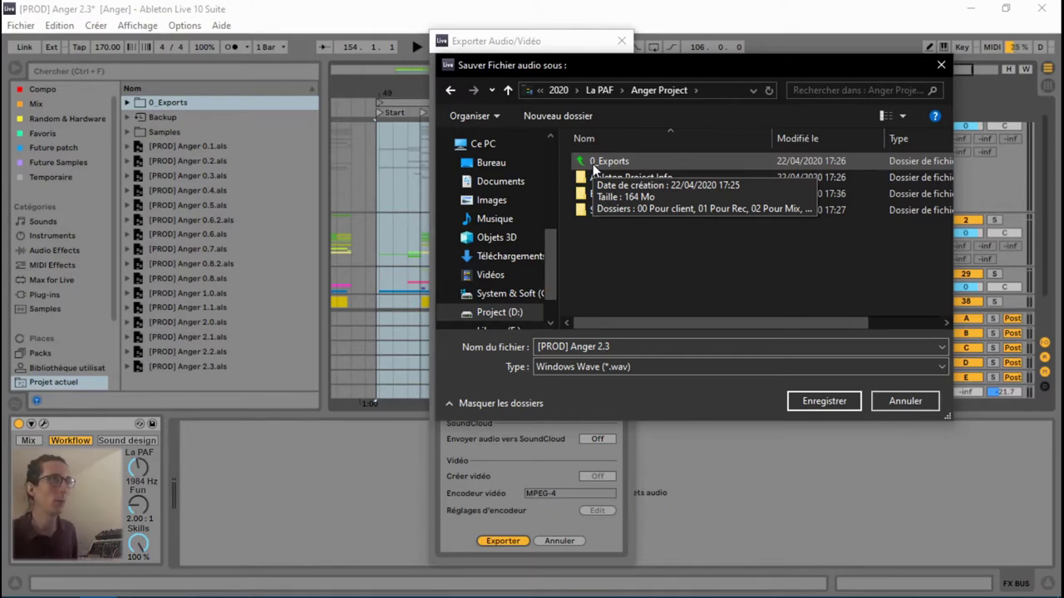
double_click(593, 162)
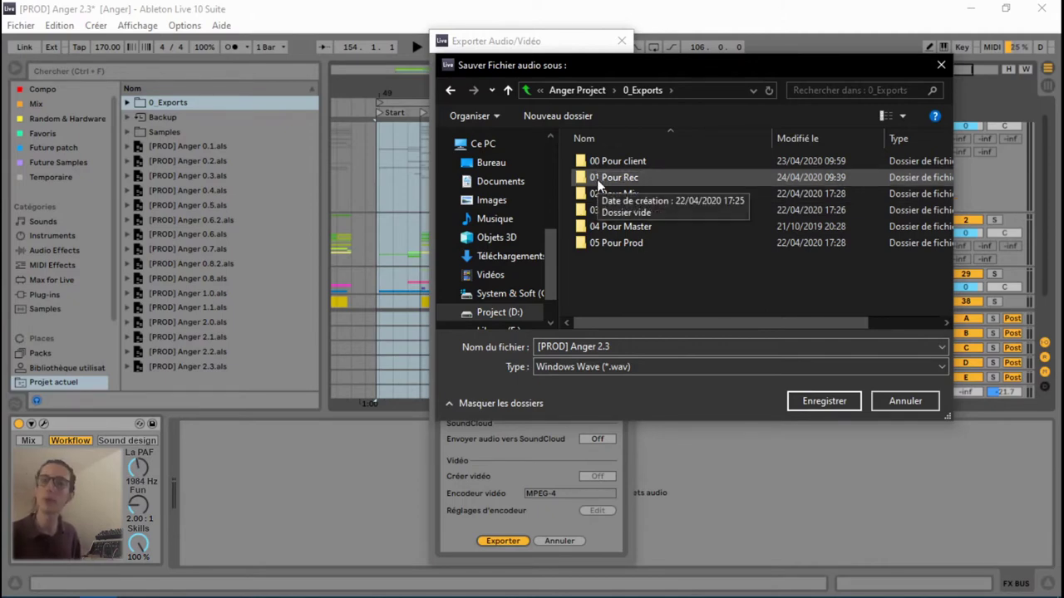
double_click(596, 178)
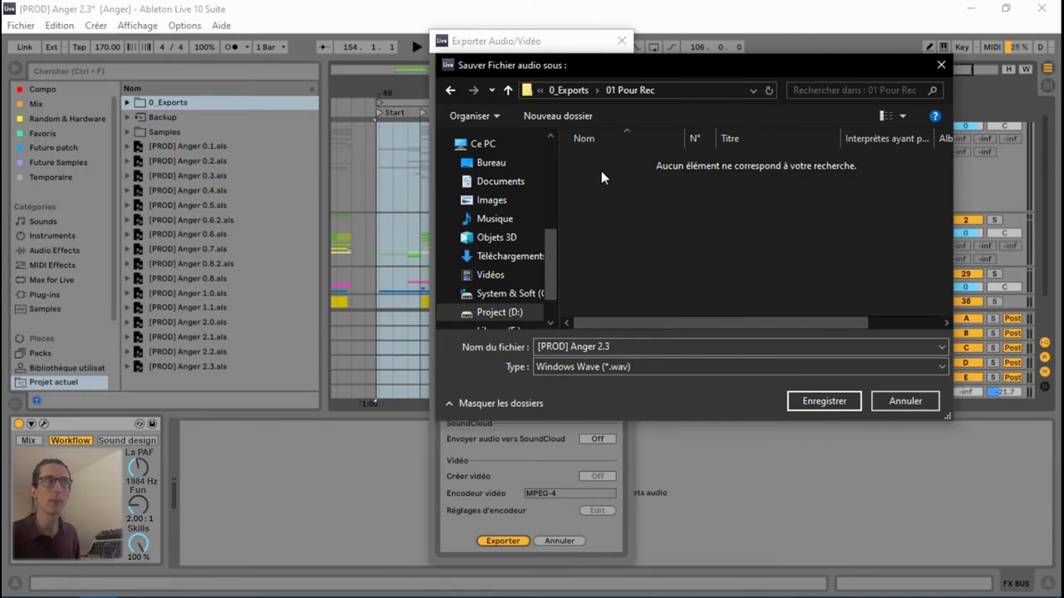
Replace the proposed file name with .wav and save the exported bus stems.
drag(645, 64, 434, 98)
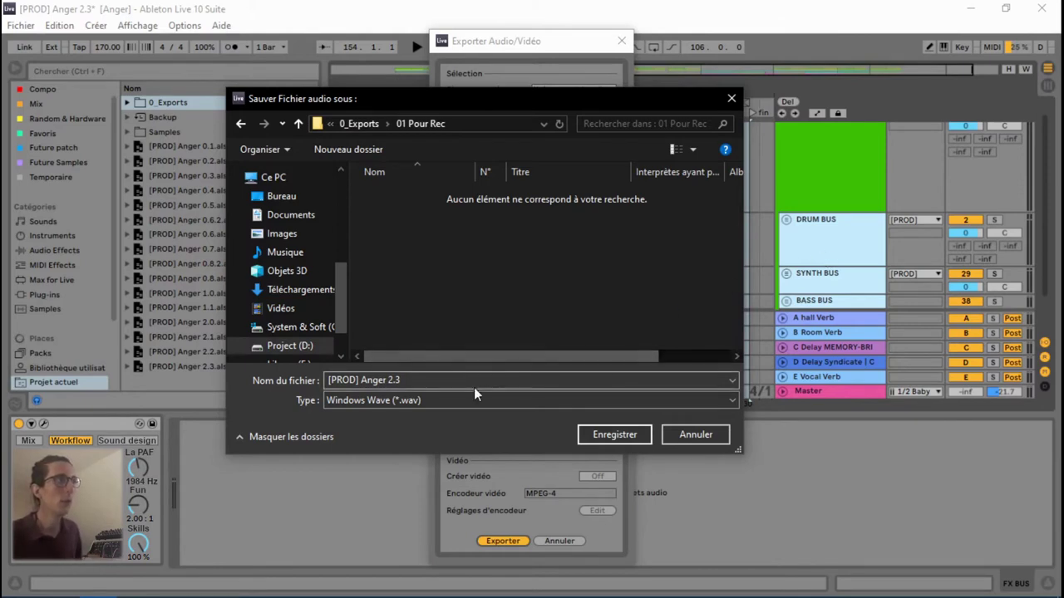
click(451, 377)
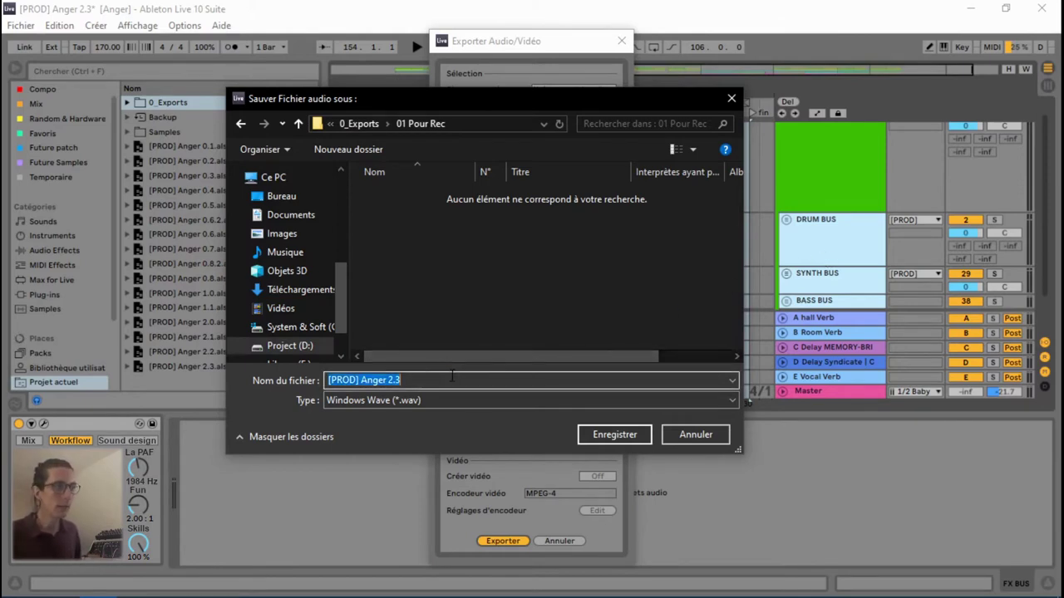
key(BackSpace)
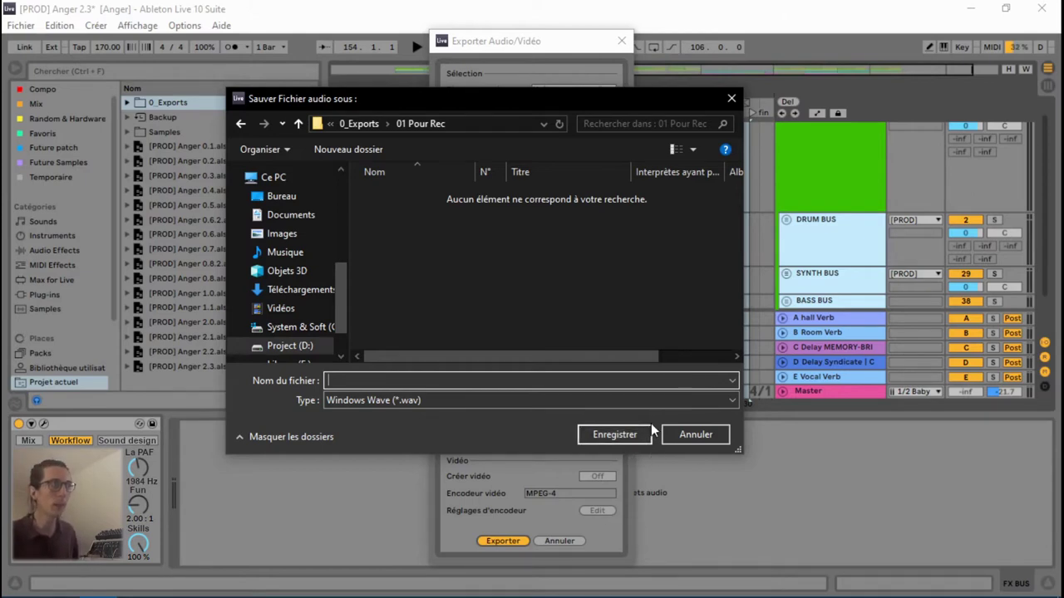
text(.wav)
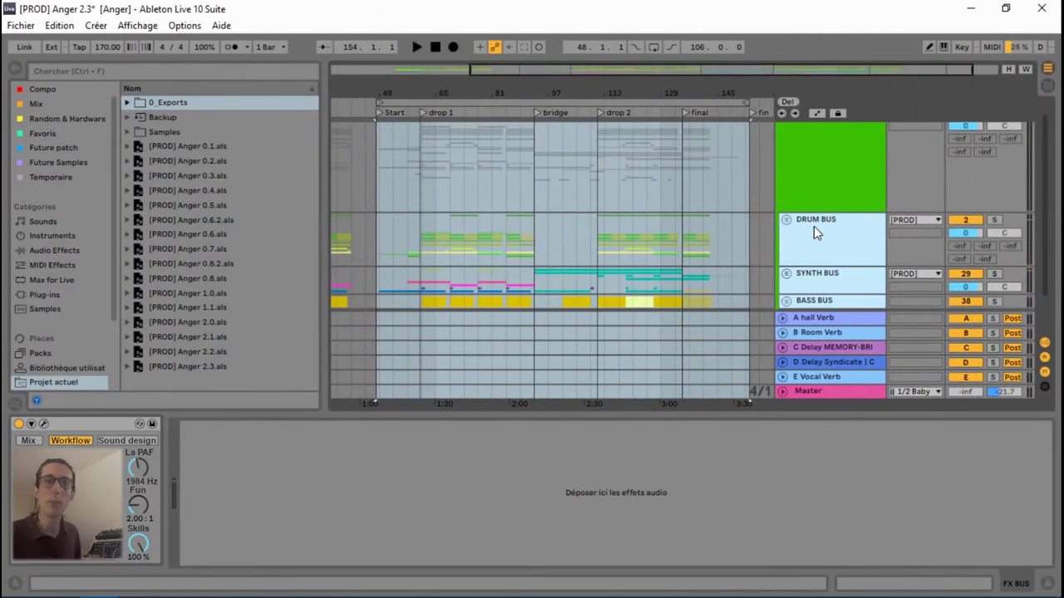
Expand 0_Exports and its 01 Pour Rec subfolder in the project browser to check the exported bus files.
click(577, 225)
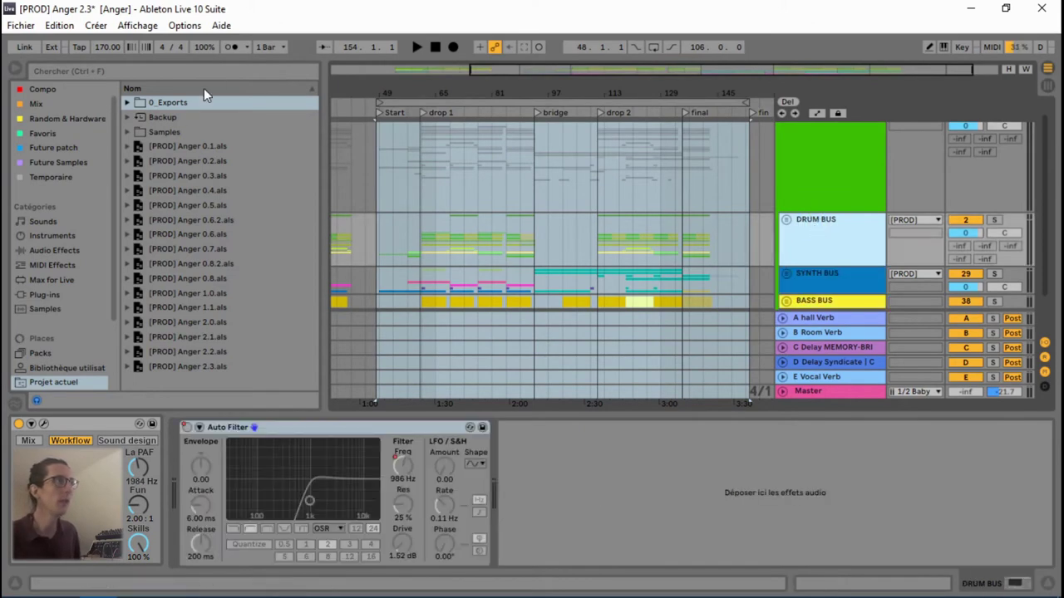
click(129, 104)
click(153, 132)
click(154, 133)
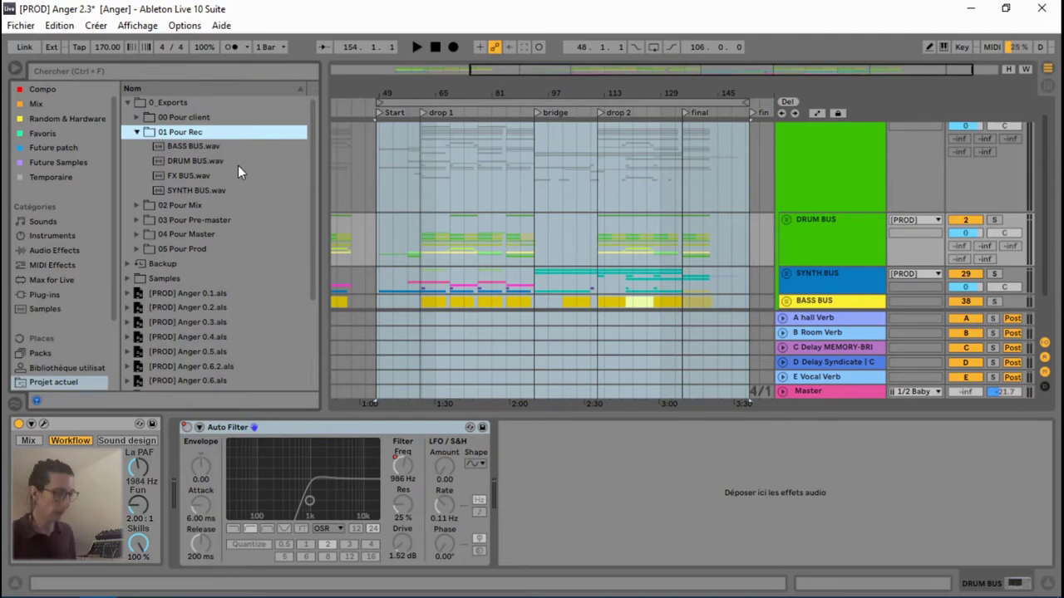
Switch to the file explorer window showing 01 Pour Rec and select the four exported bus files.
key(alt+Tab)
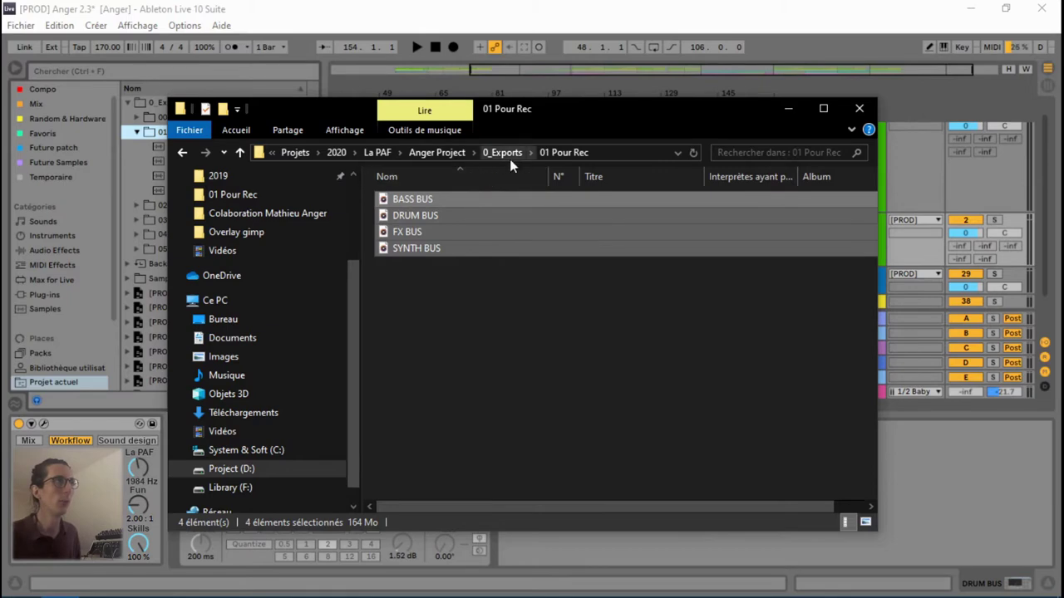
click(425, 283)
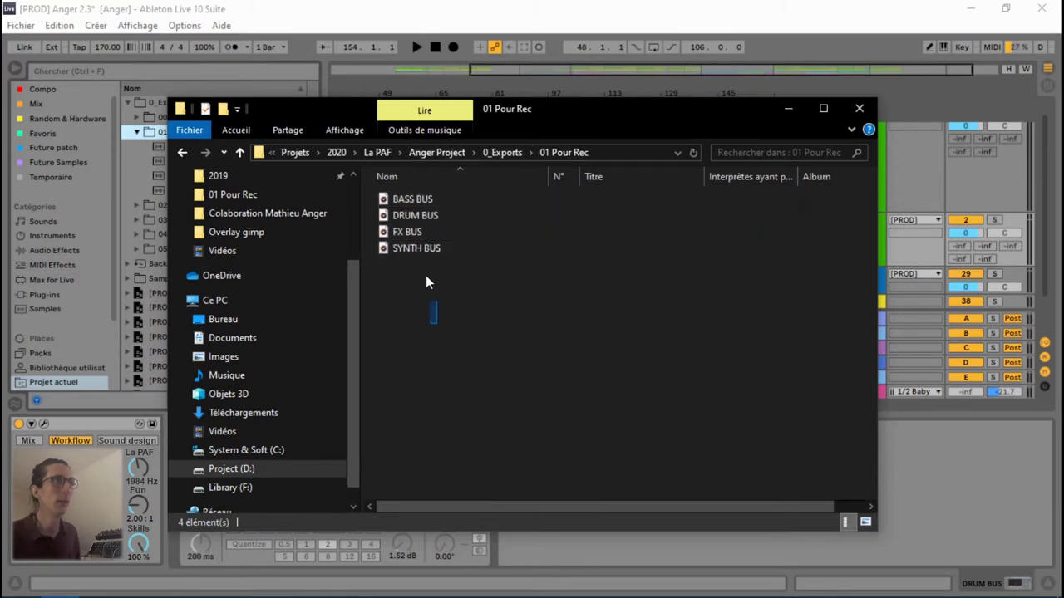
drag(425, 283, 415, 198)
drag(576, 106, 453, 117)
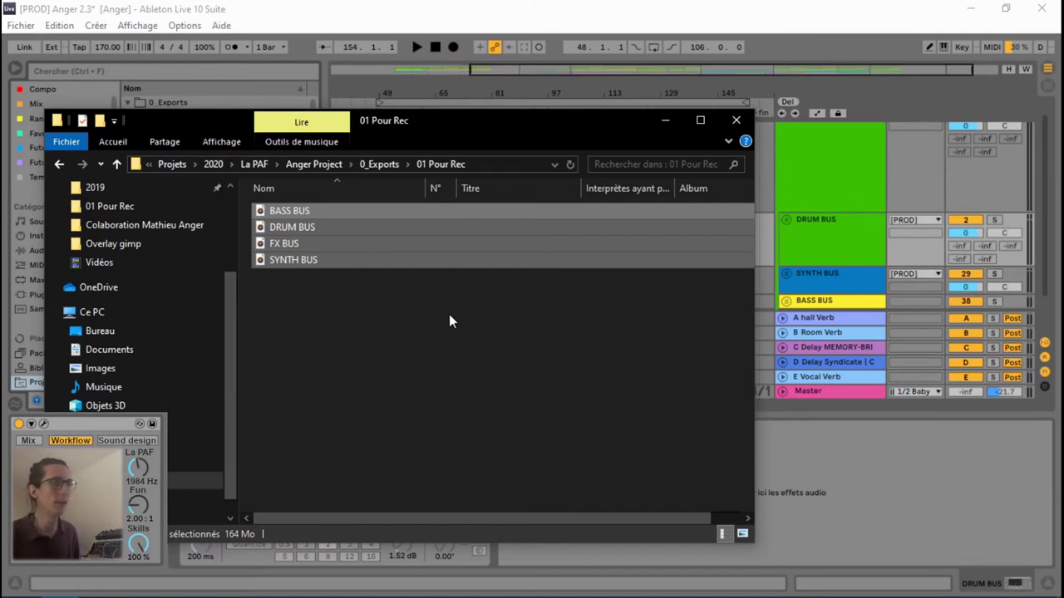
Create a new folder named [PROD] Anger 2.3 170bpm_48_24 inside 01 Pour Rec.
right_click(371, 341)
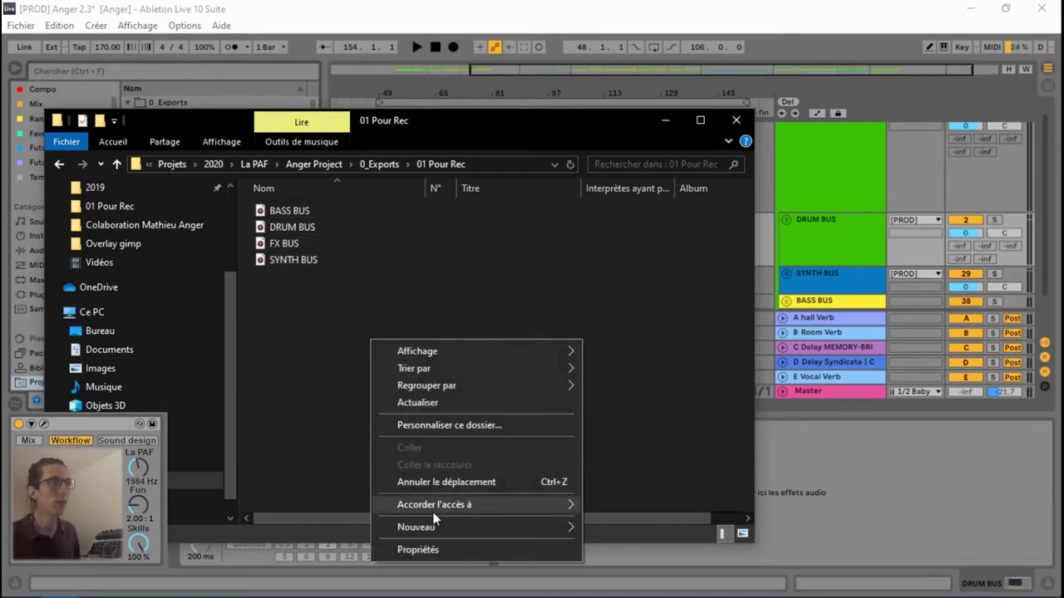
mouse_move(437, 525)
click(642, 371)
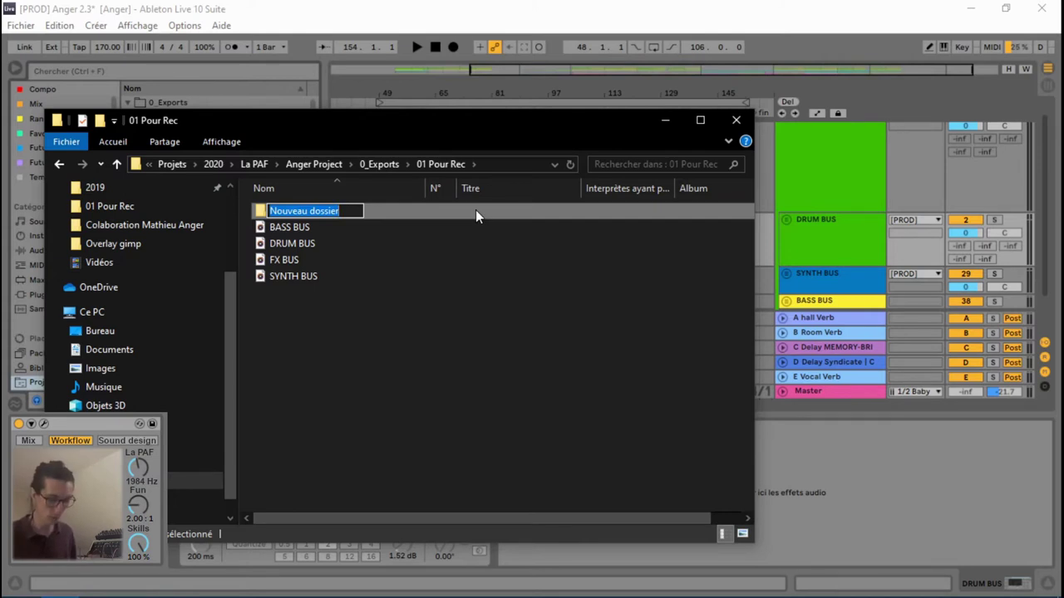
text([PROD])
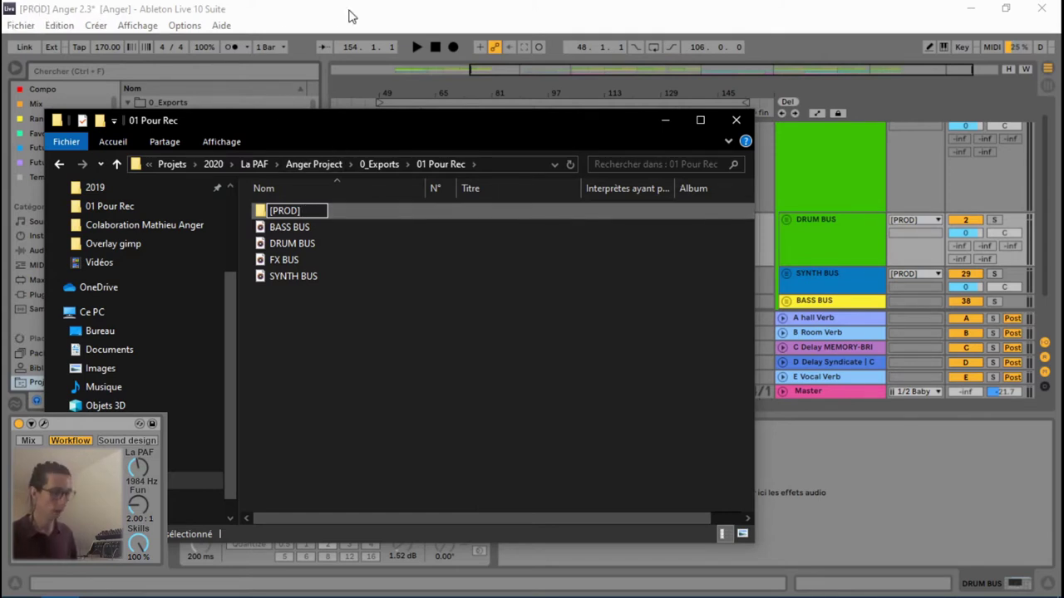
text( Anger)
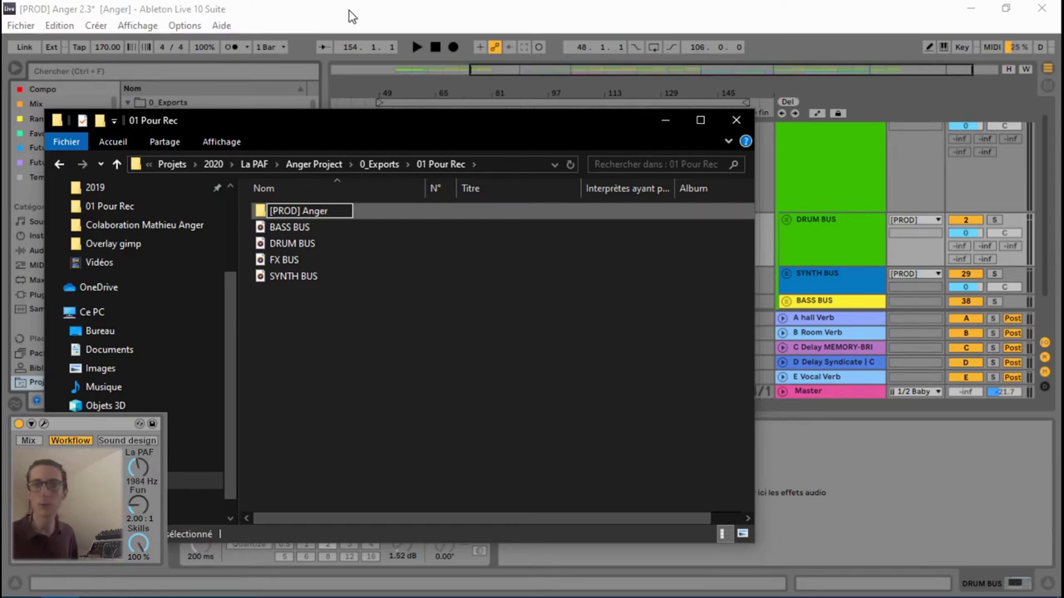
text( 2.3)
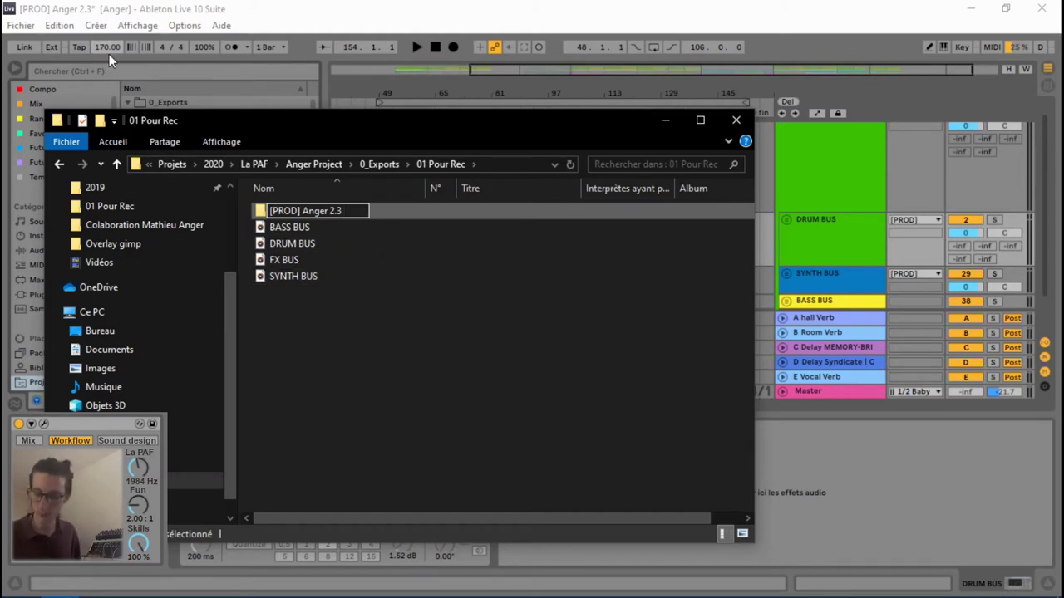
text(170)
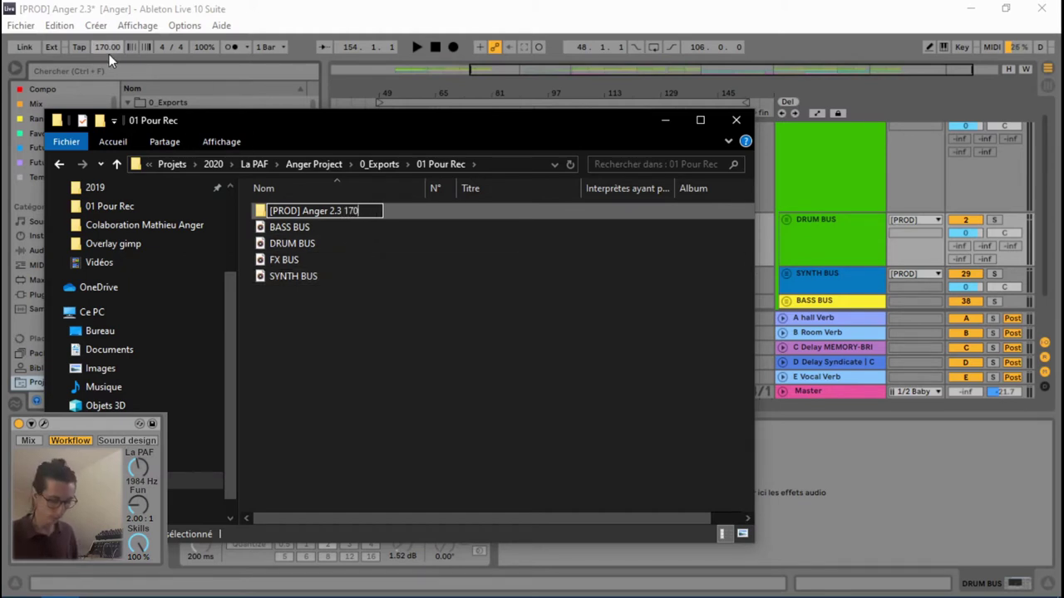
text(bpm)
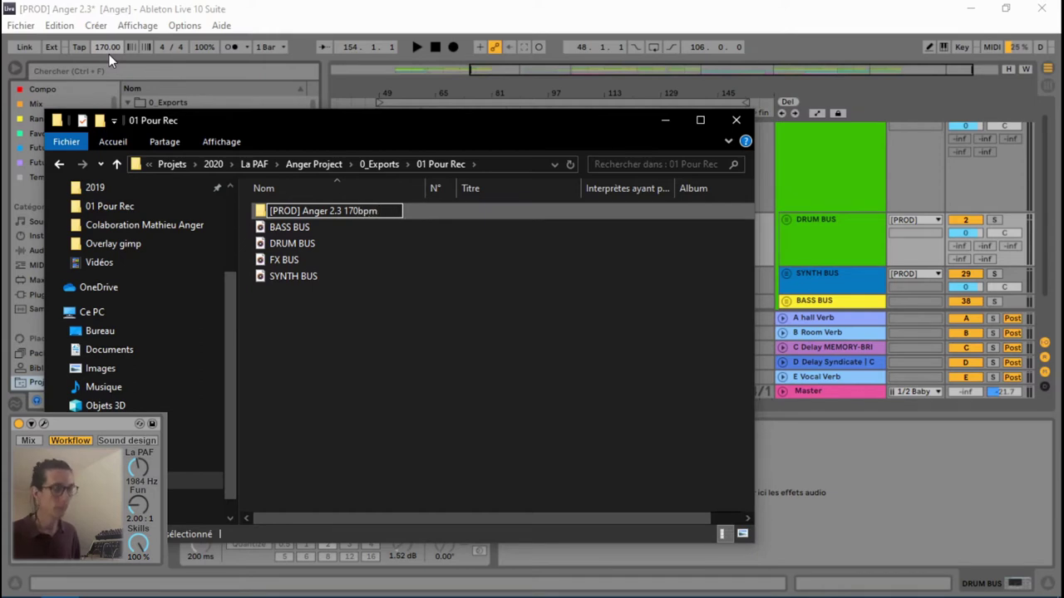
text(_)
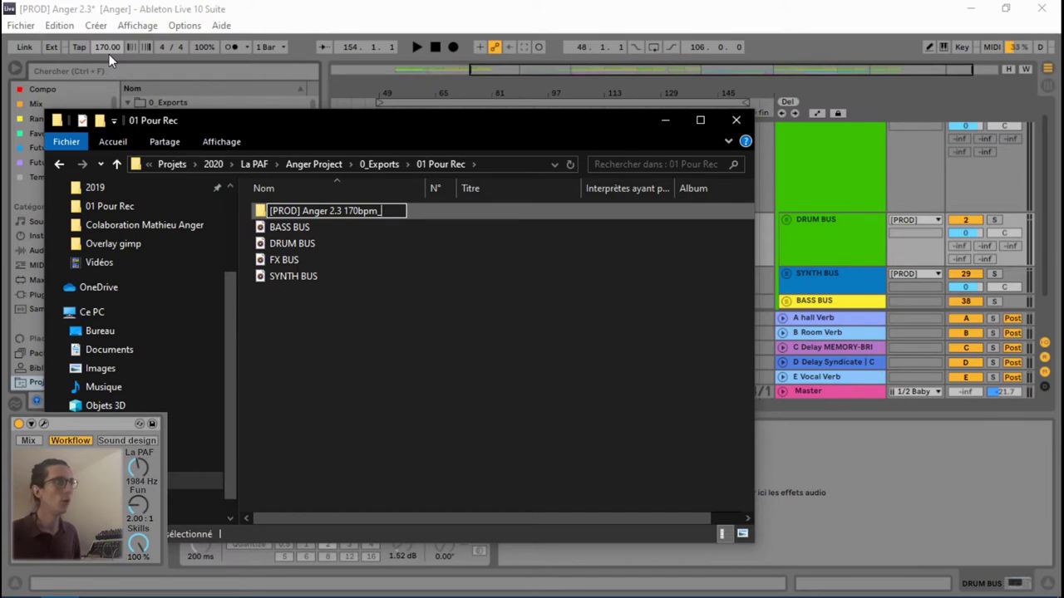
text(48)
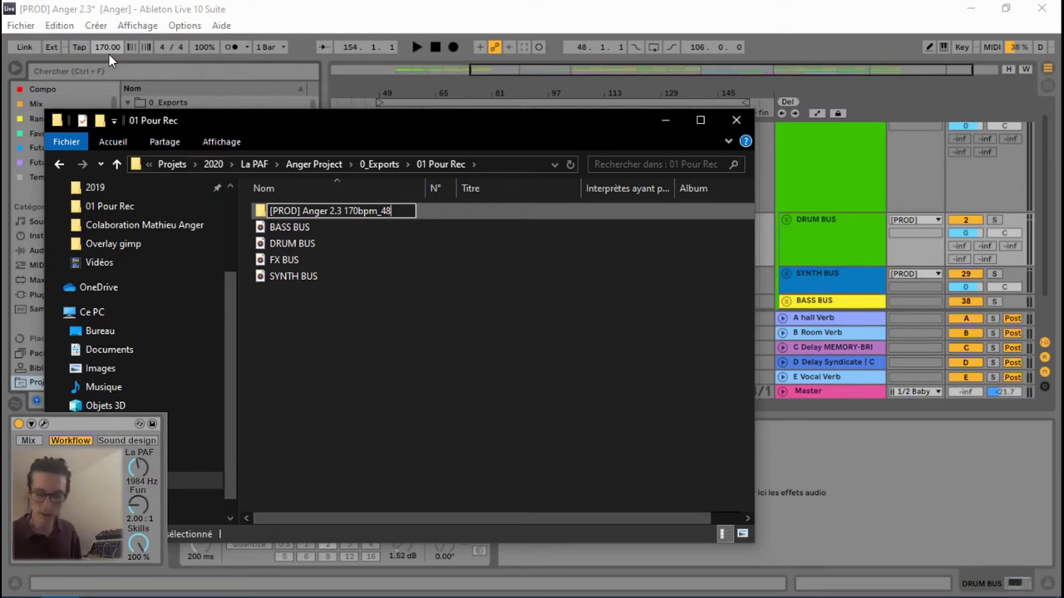
text(_24)
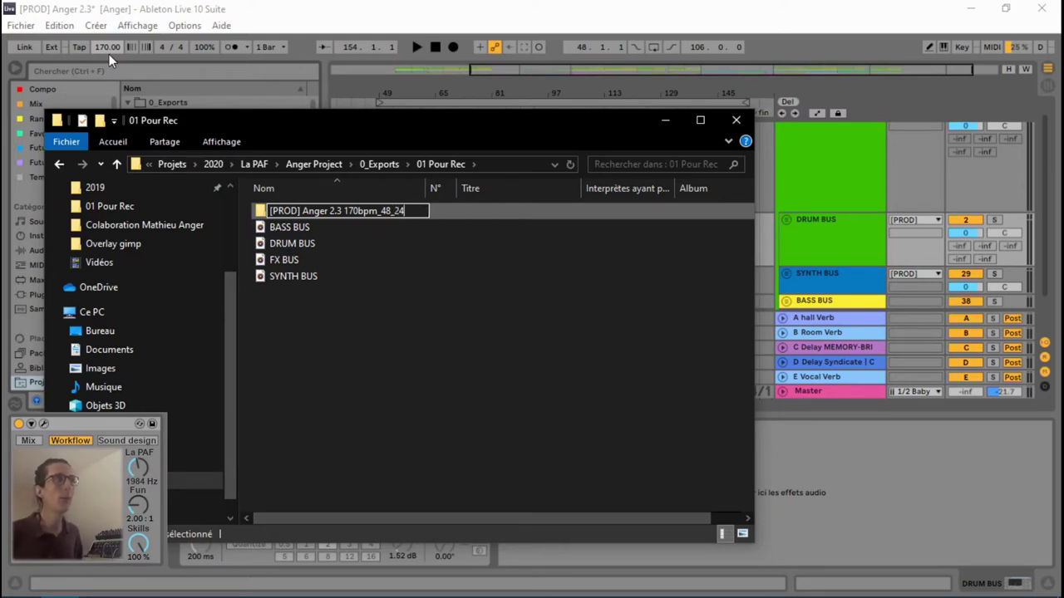
key(Return)
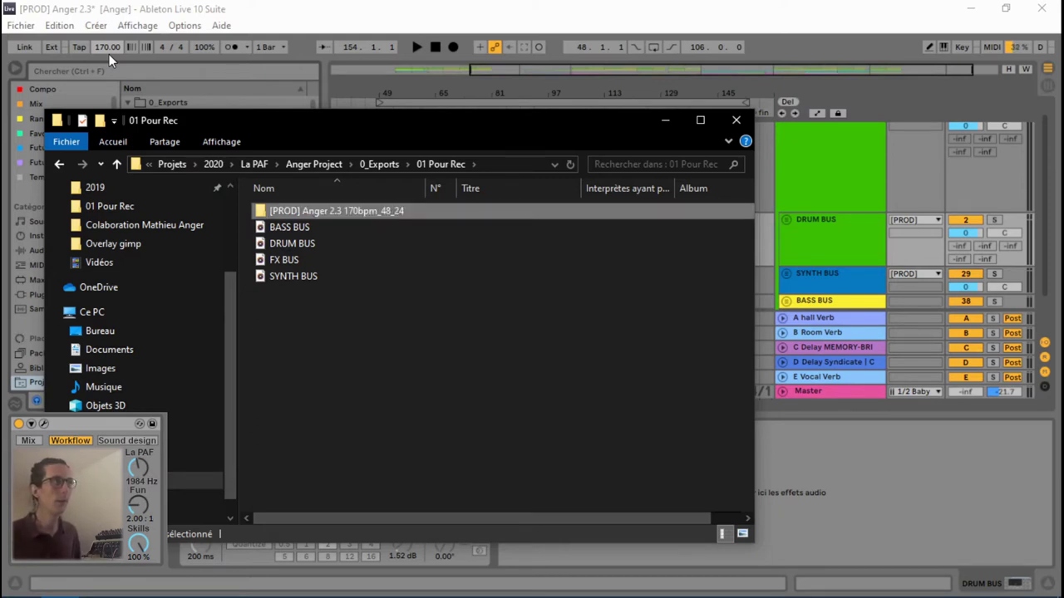
Move the four bus files into the [PROD] Anger 2.3 170bpm_48_24 folder and open it to check its contents.
drag(306, 312, 278, 213)
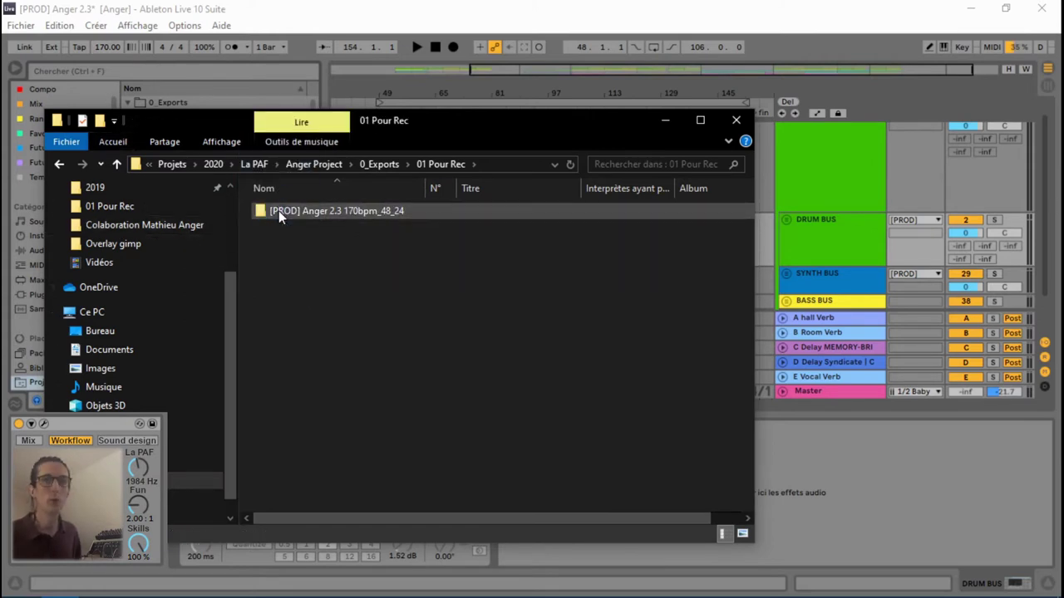
click(279, 213)
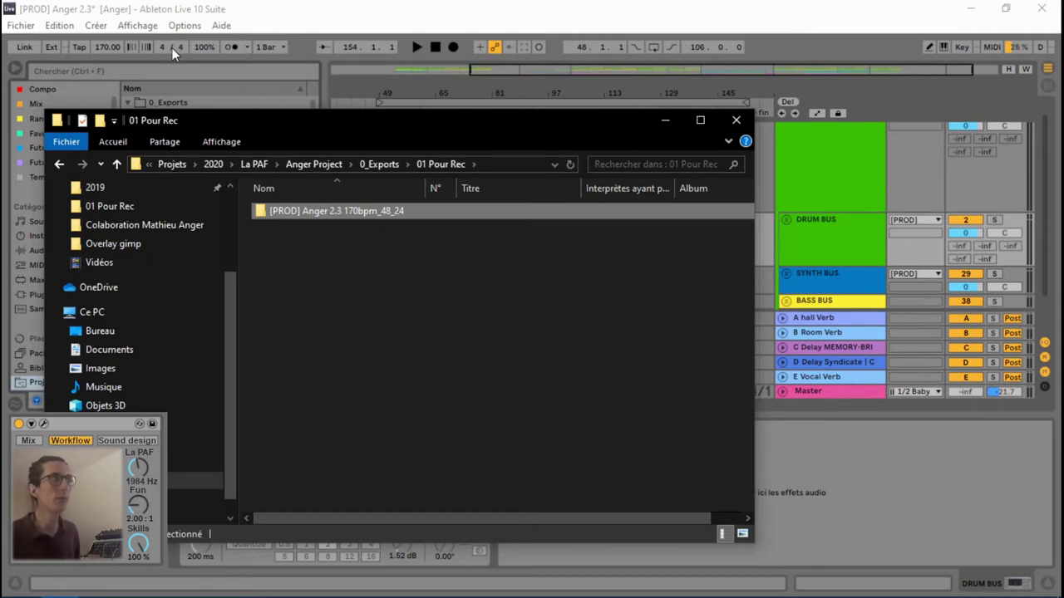
mouse_move(351, 217)
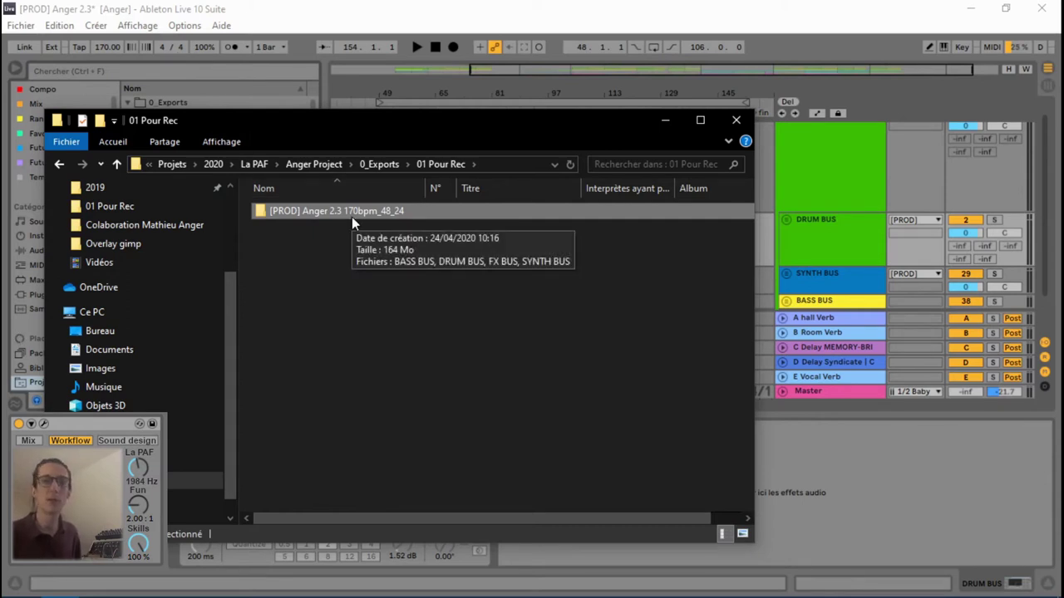
double_click(352, 217)
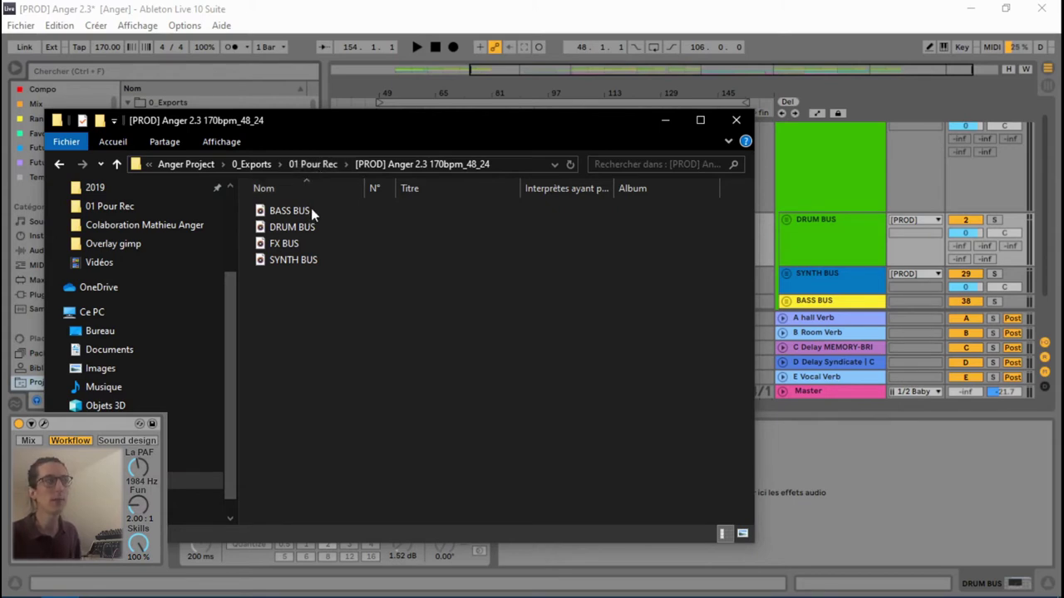
drag(285, 281, 283, 212)
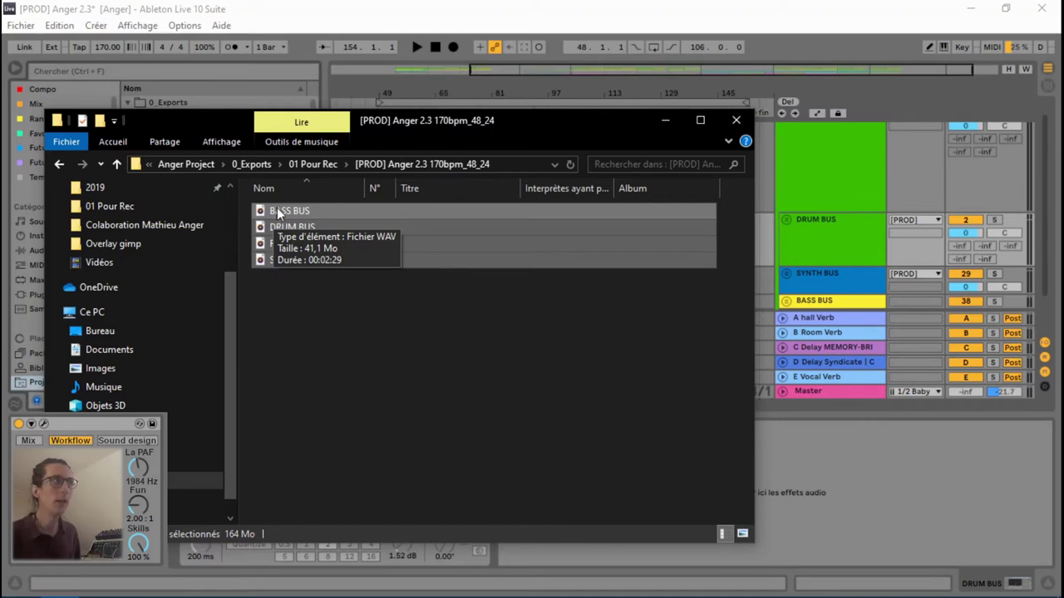
Switch back to Ableton Live and place the four WAV files from [PROD] Anger 2.3 170bpm_48_24 on new tracks in the arrangement.
click(526, 19)
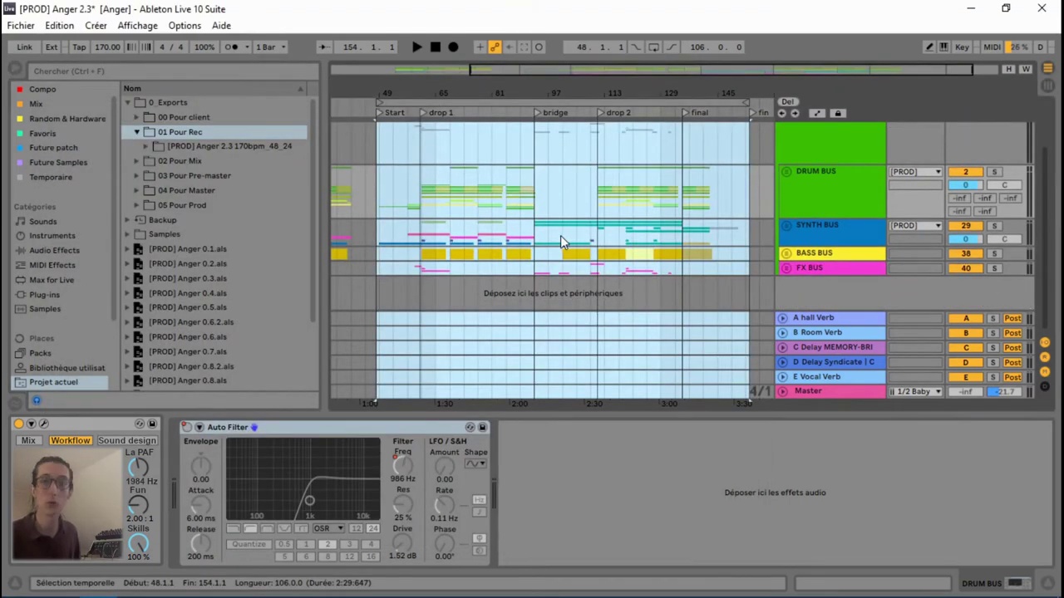
click(151, 147)
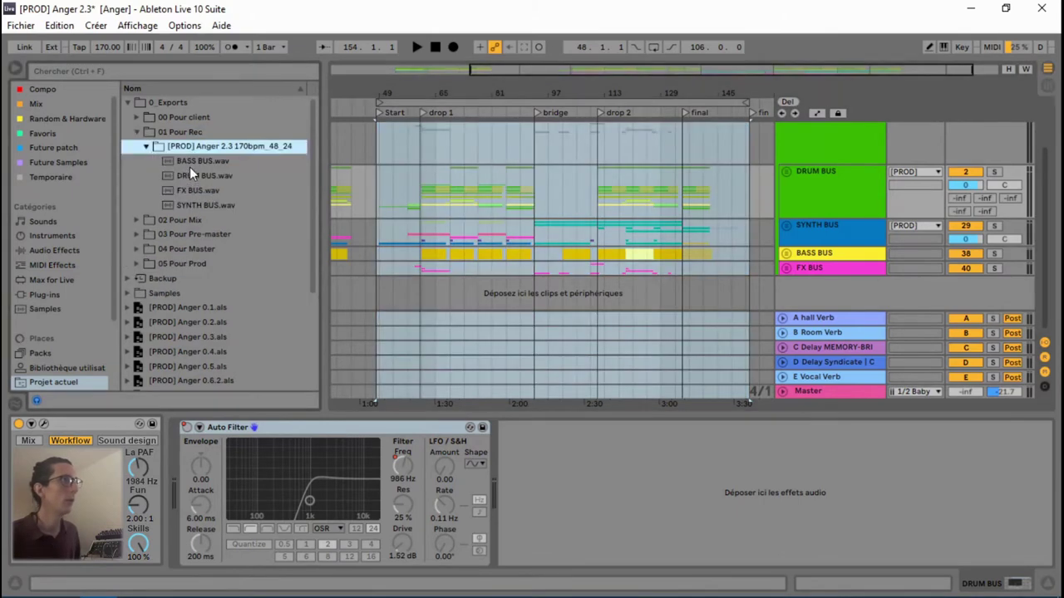
click(191, 165)
shift+click(198, 205)
drag(198, 194, 434, 280)
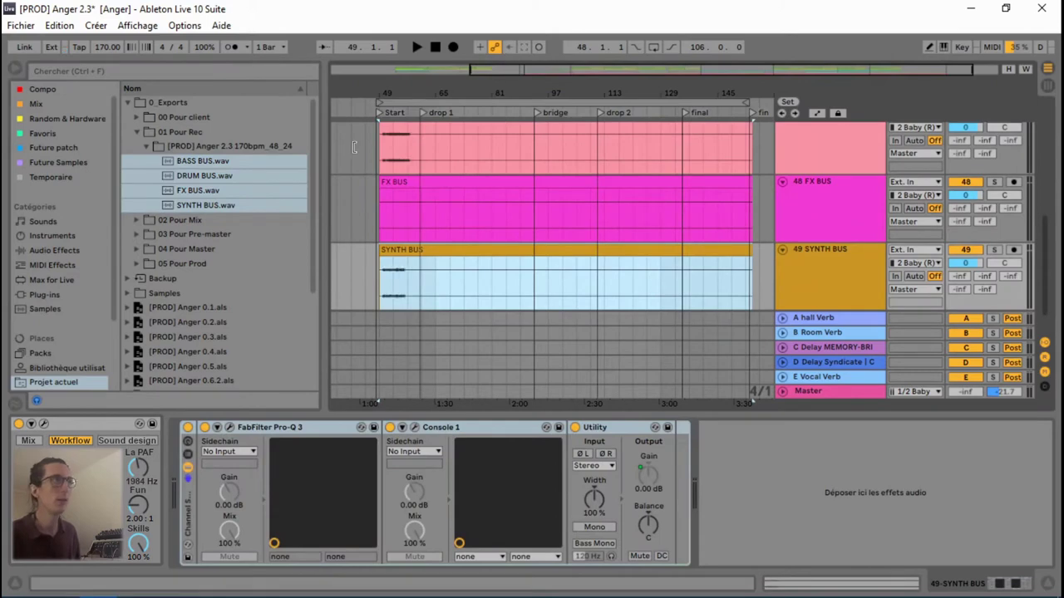
Move the four imported bus clips so that they start at bar 48, on the Start marker.
drag(501, 71, 509, 183)
scroll(589, 252, up, 3)
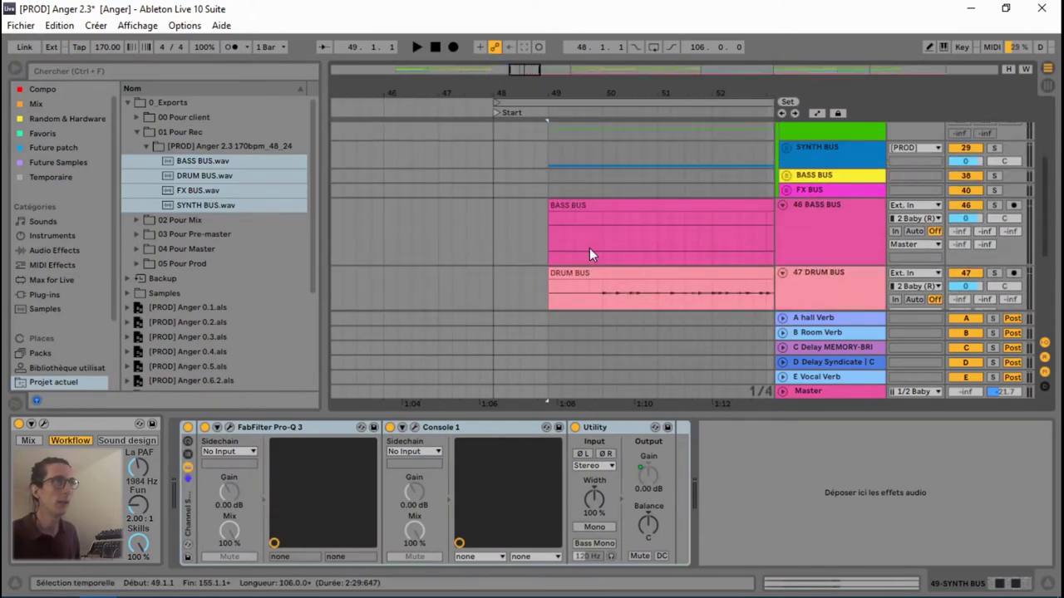
drag(590, 207, 532, 214)
scroll(533, 271, down, 2)
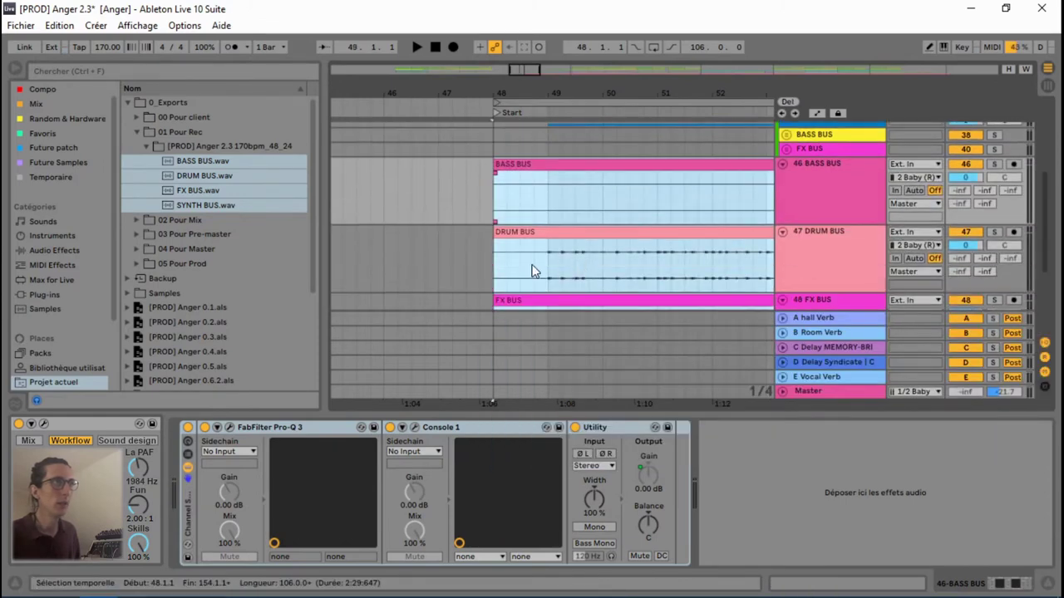
Select the first bar of the imported DRUM BUS clip and set the fixed grid to 1 Bar.
drag(504, 264, 544, 272)
right_click(542, 273)
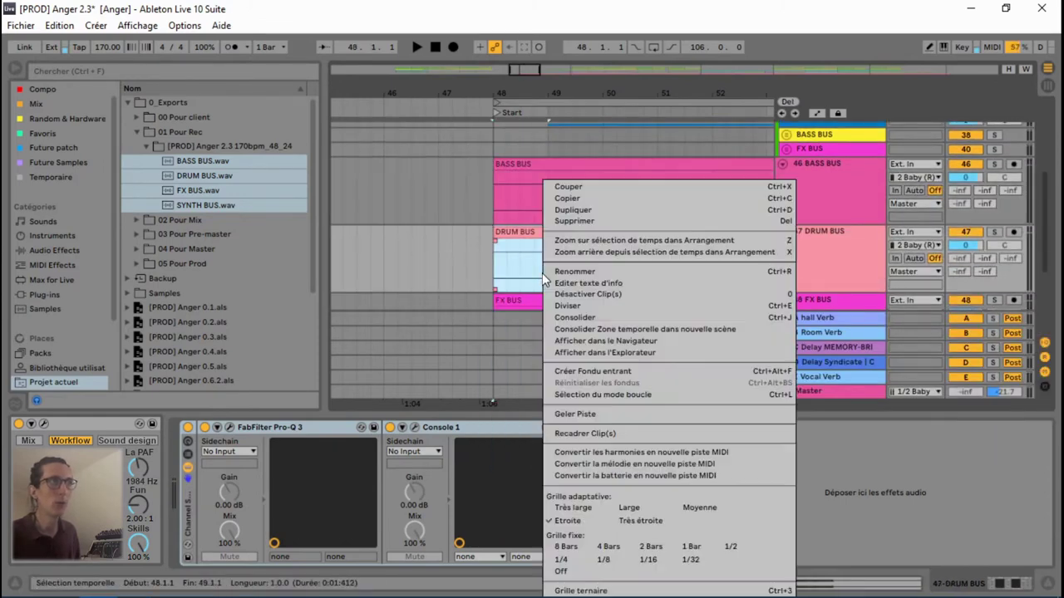
click(691, 546)
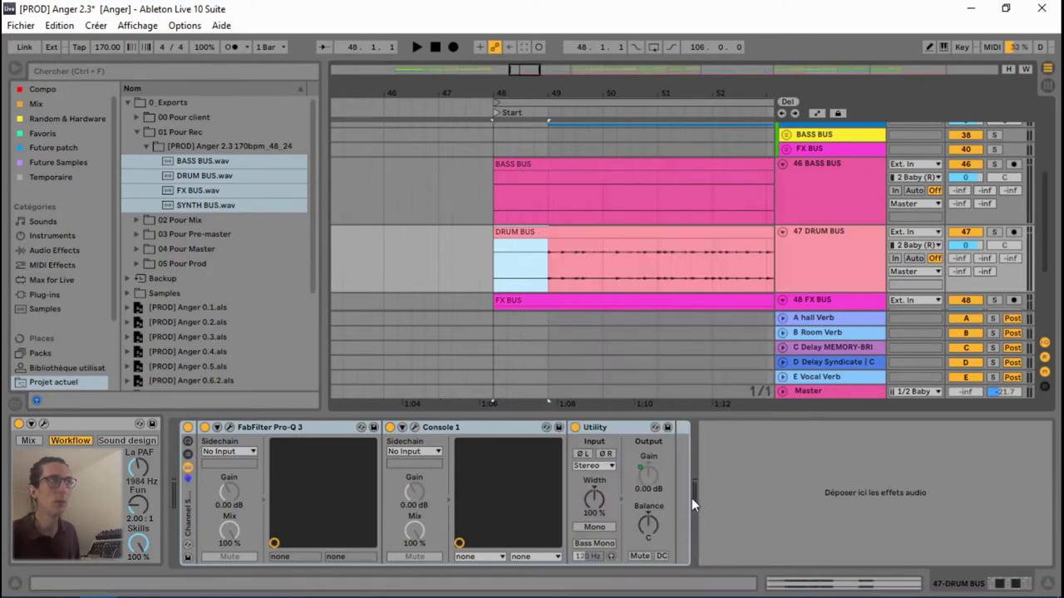
Review the imported stems across the whole song, then delete their four tracks.
scroll(581, 274, down, 3)
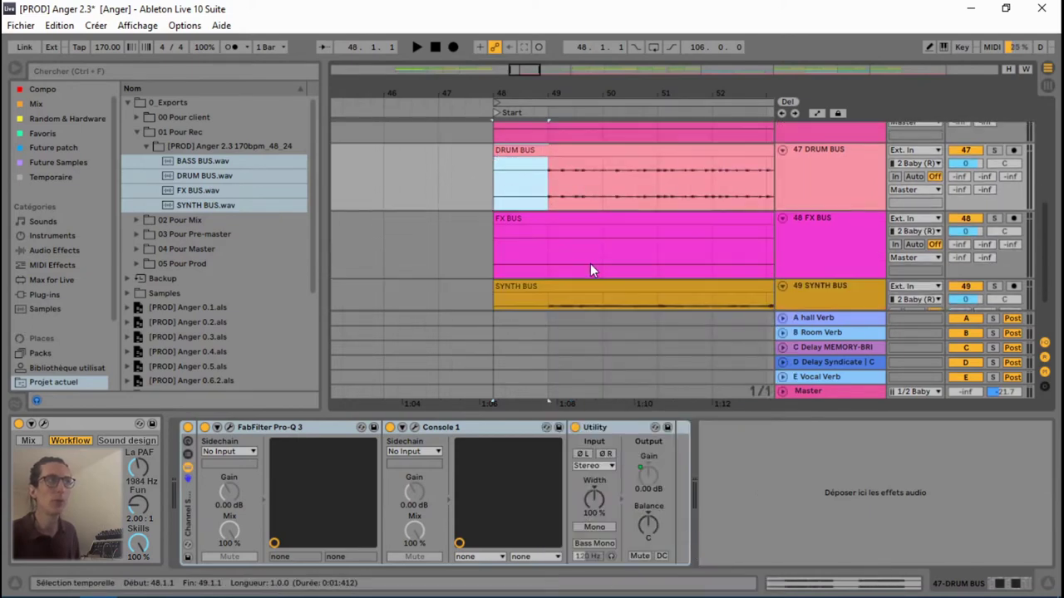
scroll(641, 259, down, 10)
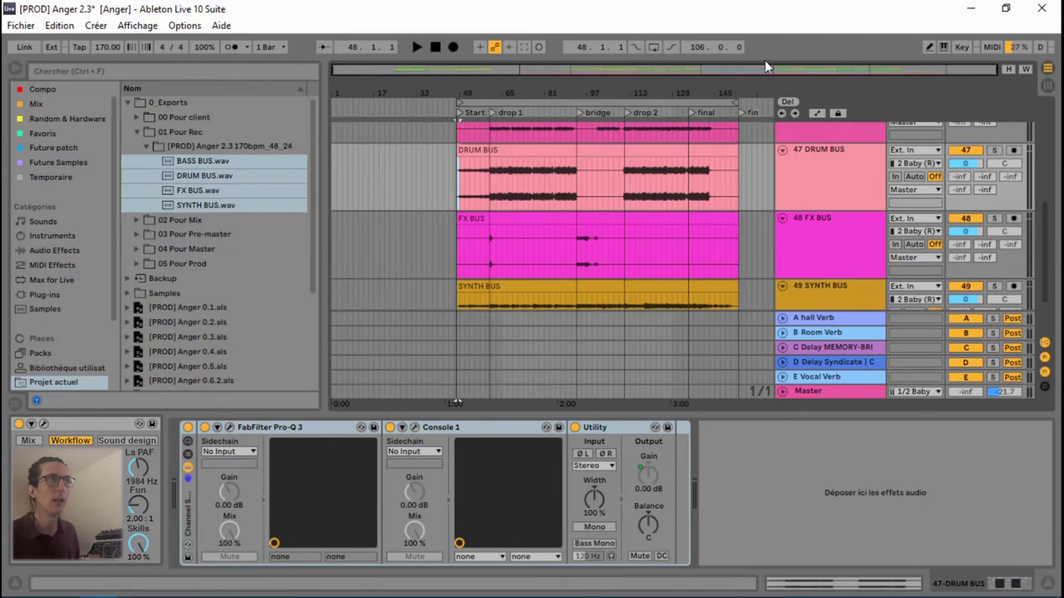
drag(765, 68, 752, 87)
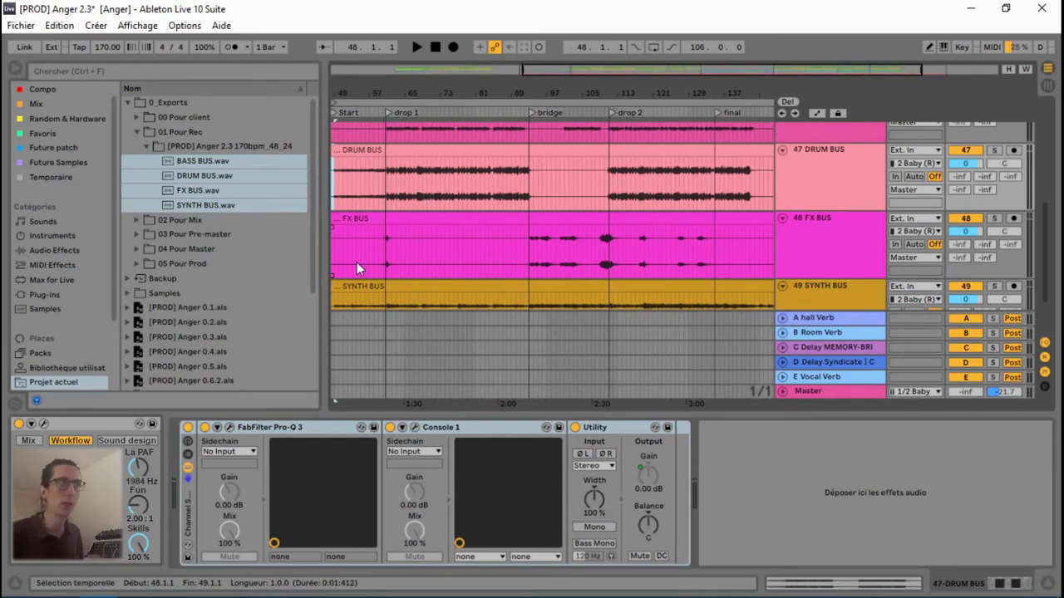
scroll(617, 232, up, 2)
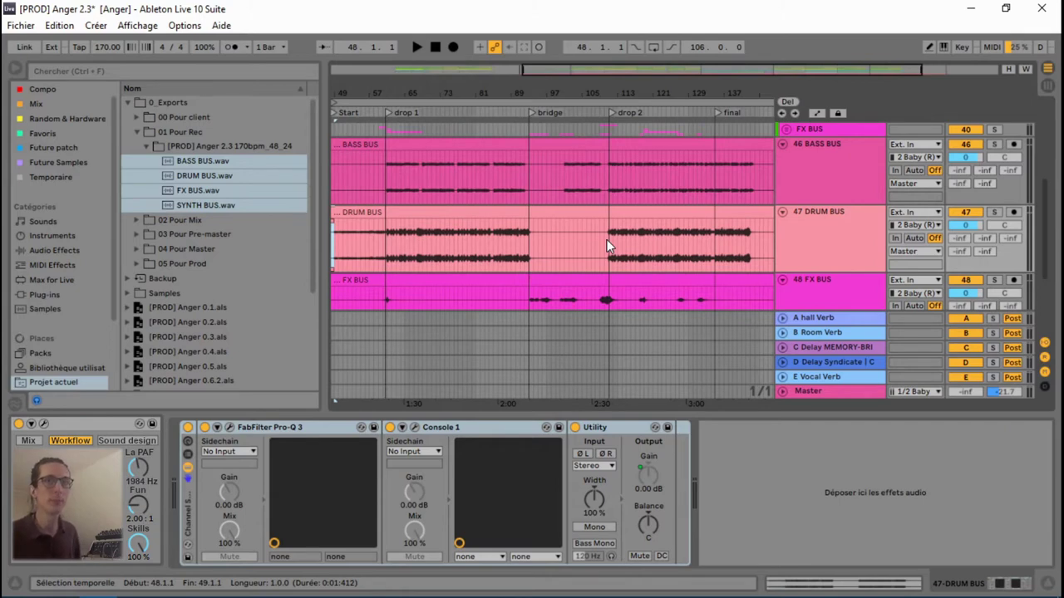
scroll(596, 257, down, 2)
click(818, 287)
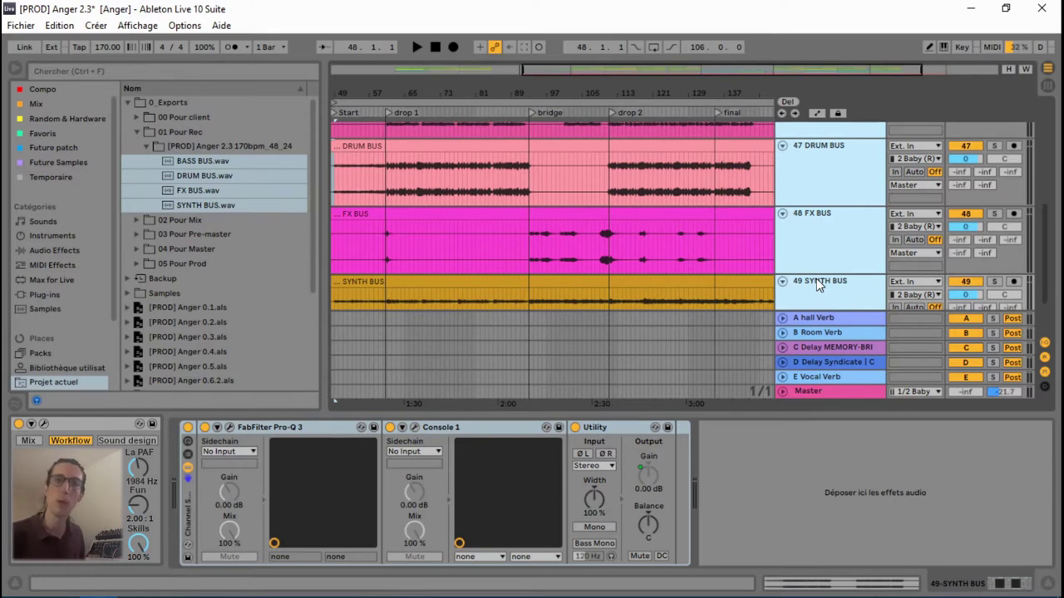
key(Delete)
Switch to the file explorer, deselect the bus files and go back up to the 01 Pour Rec folder.
key(alt+Tab)
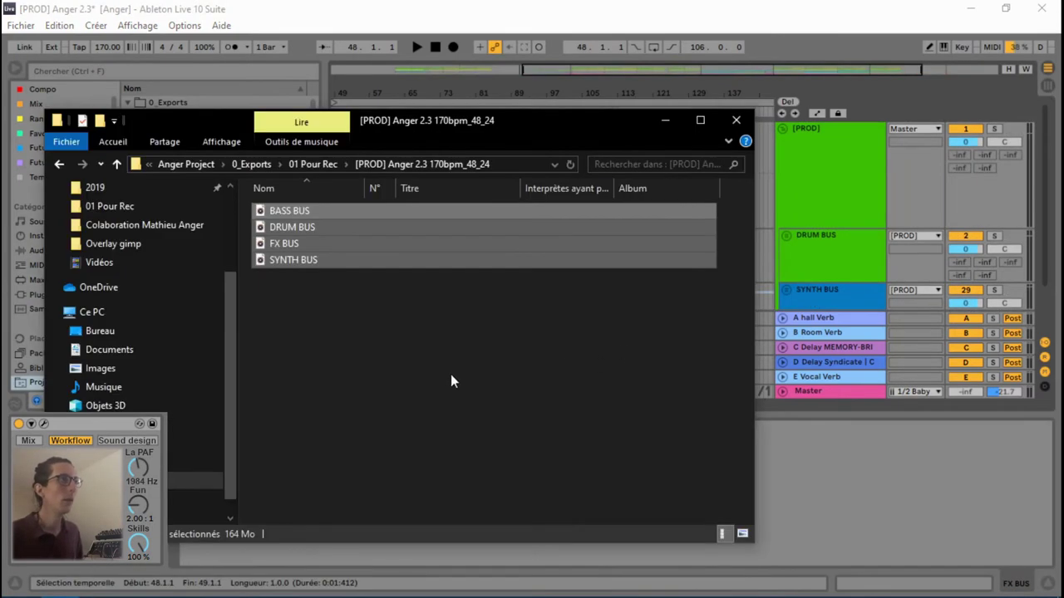
click(447, 375)
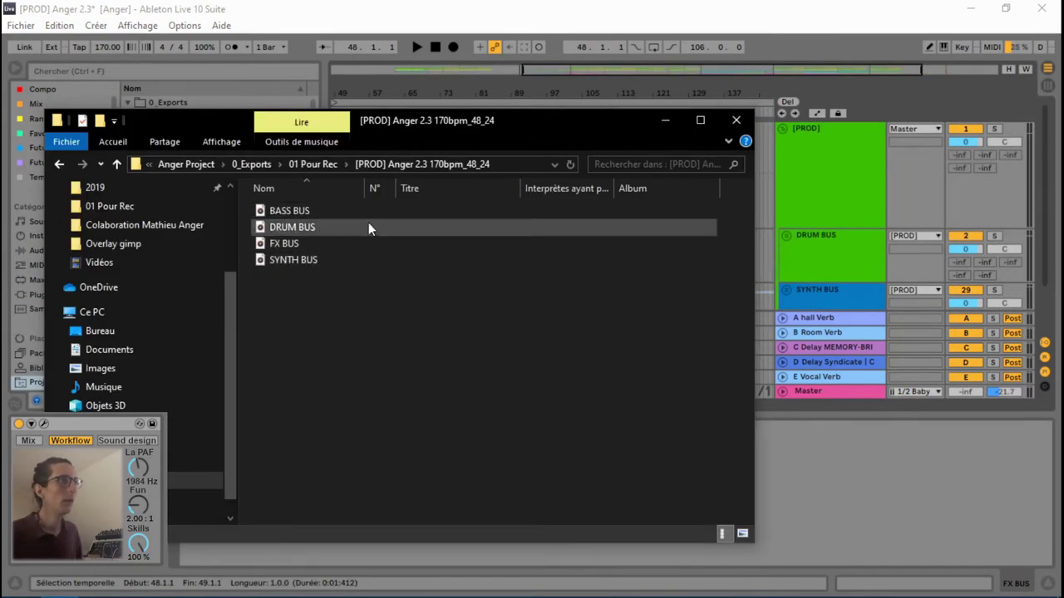
click(325, 165)
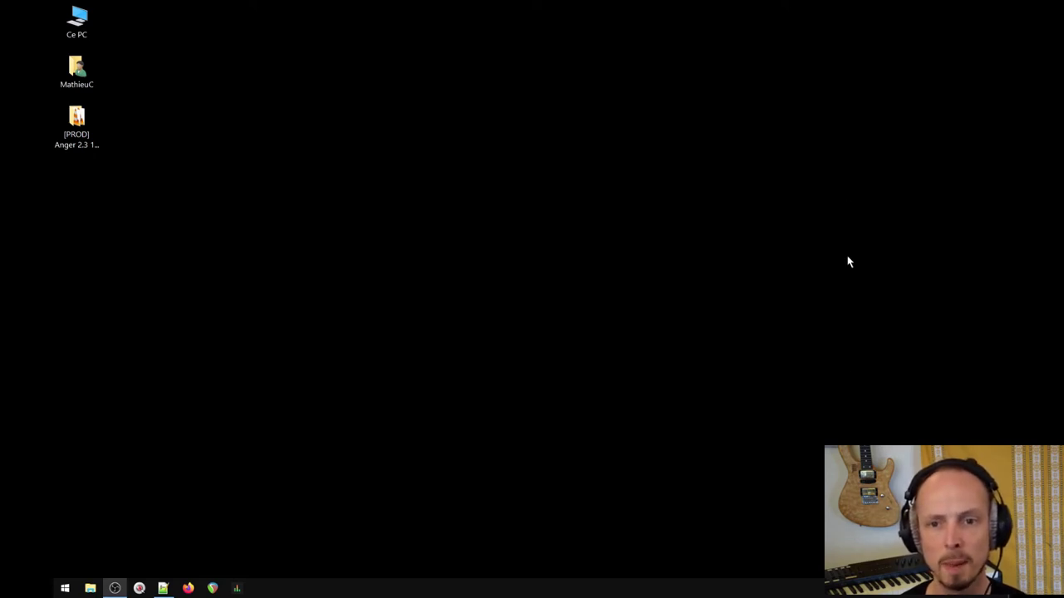
Check the contents of the [PROD] Anger 2.3 170bpm_48_24 folder on the desktop, then switch to REAPER.
click(86, 133)
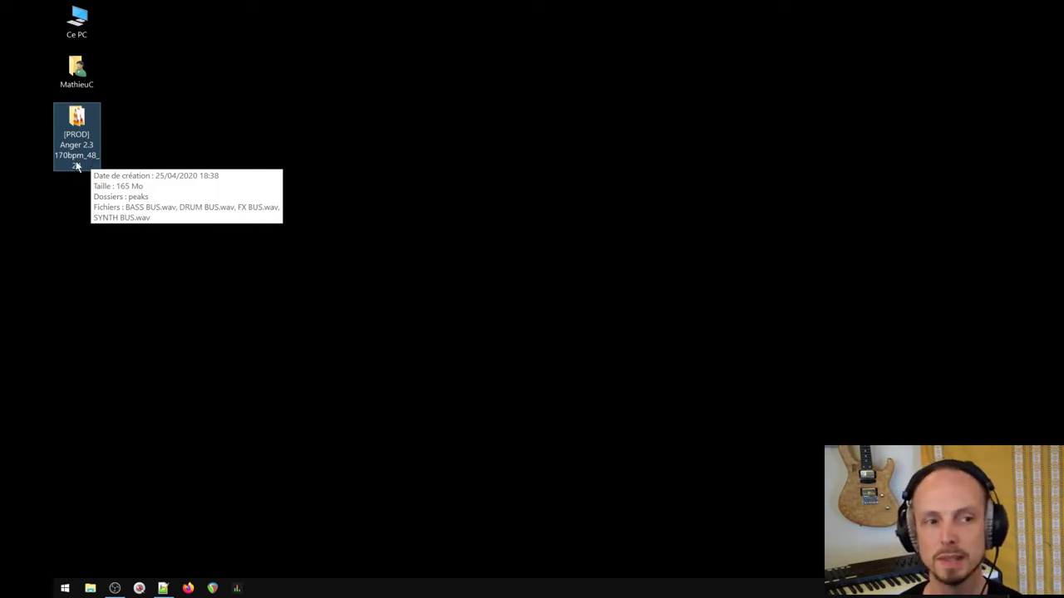
click(242, 64)
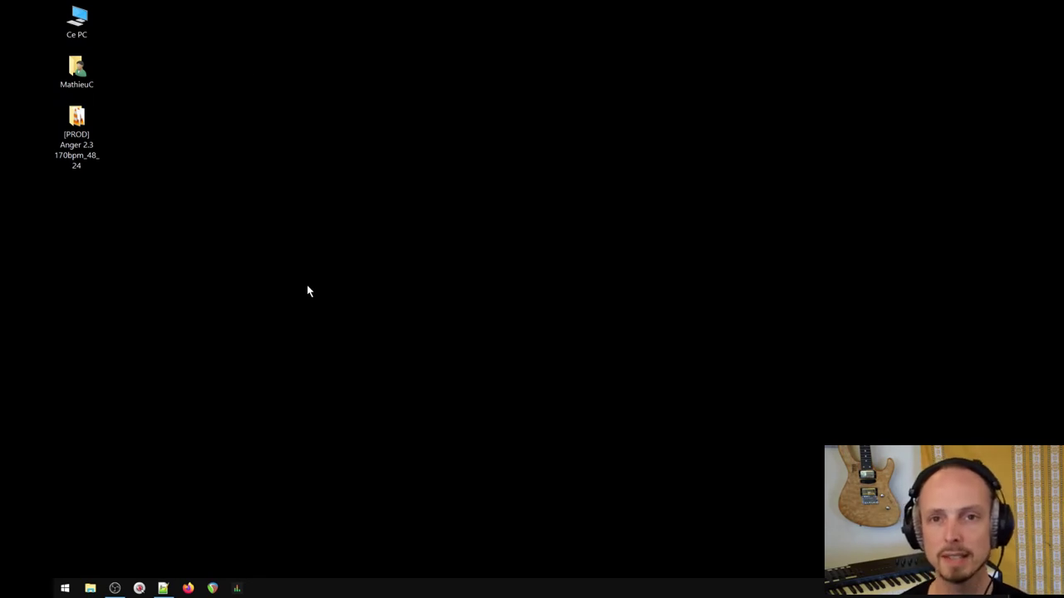
click(207, 589)
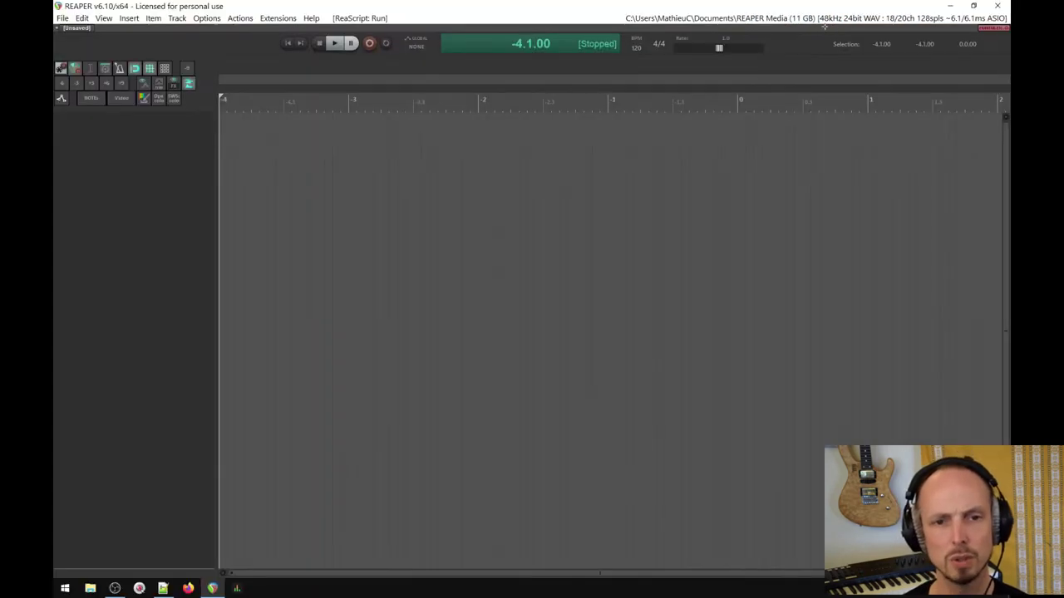
Set the project tempo to 170 BPM and place the edit cursor at bar 0.
click(635, 48)
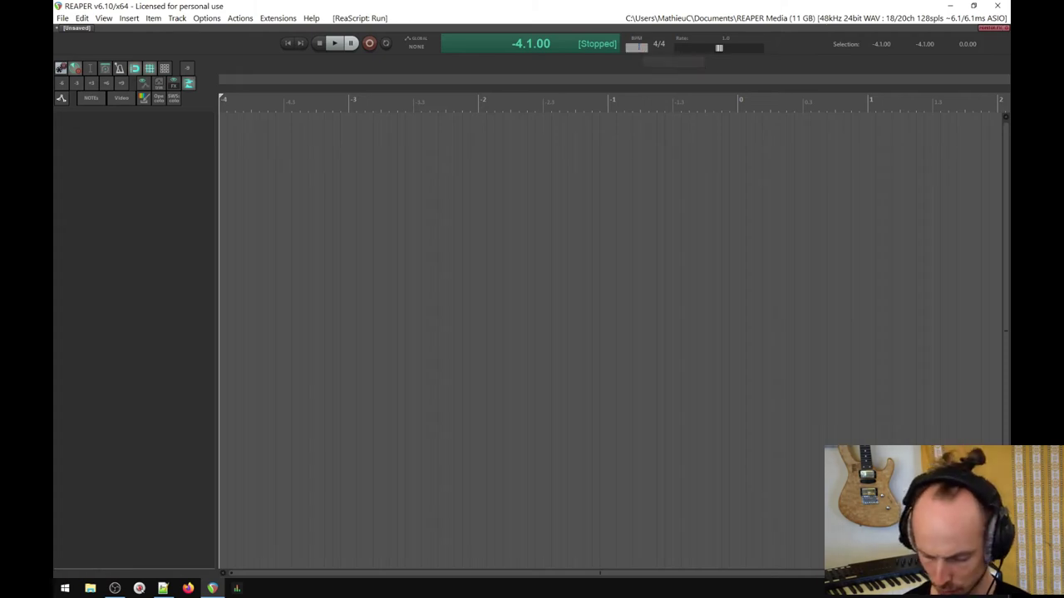
text(170)
key(Return)
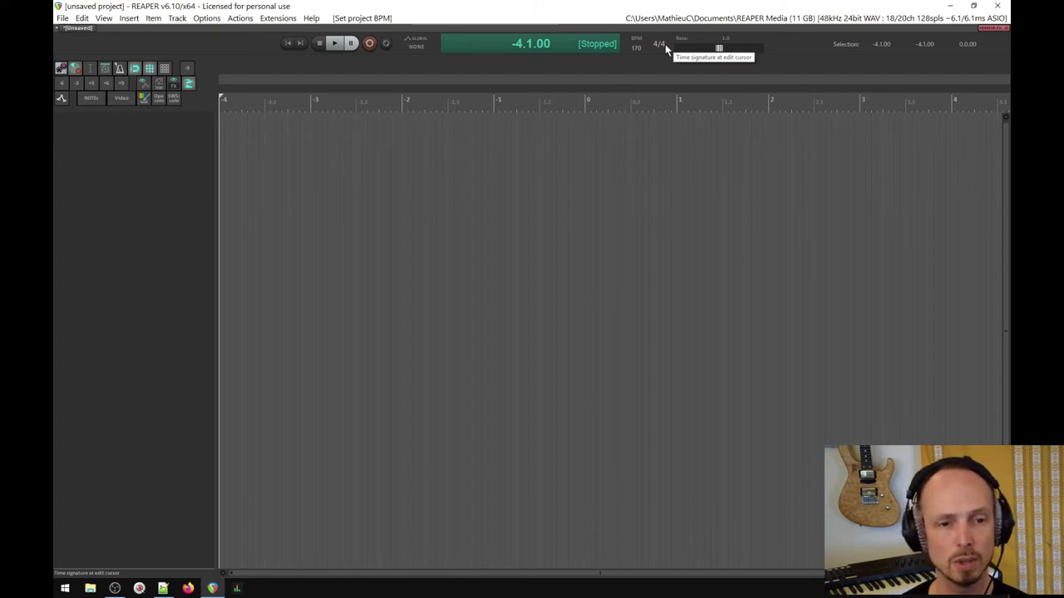
click(583, 123)
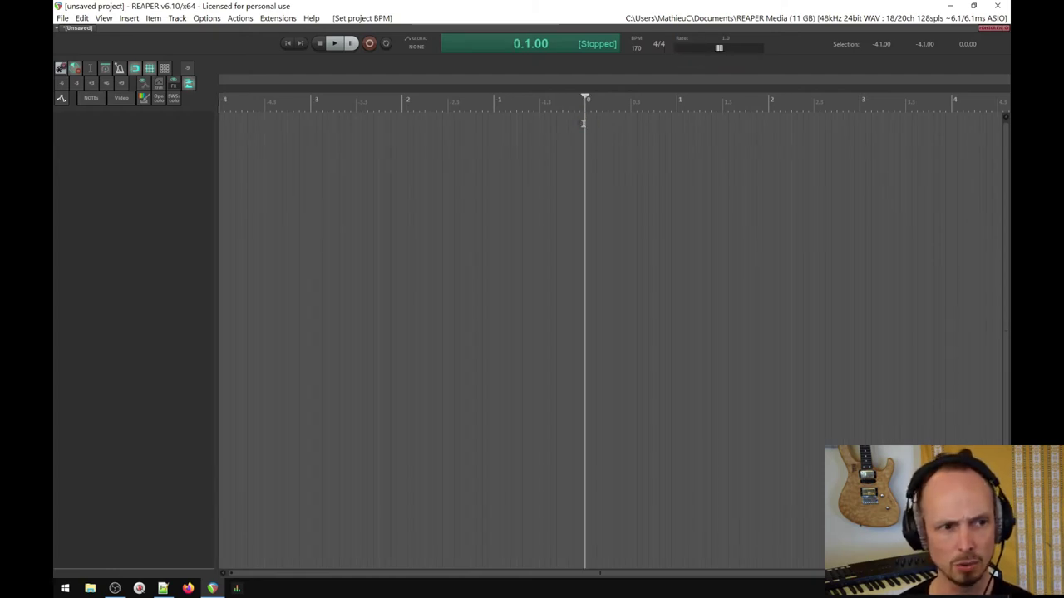
Minimise REAPER, open the [PROD] Anger 2.3 170bpm_48_24 folder from the desktop and move its window onto the second monitor.
click(952, 6)
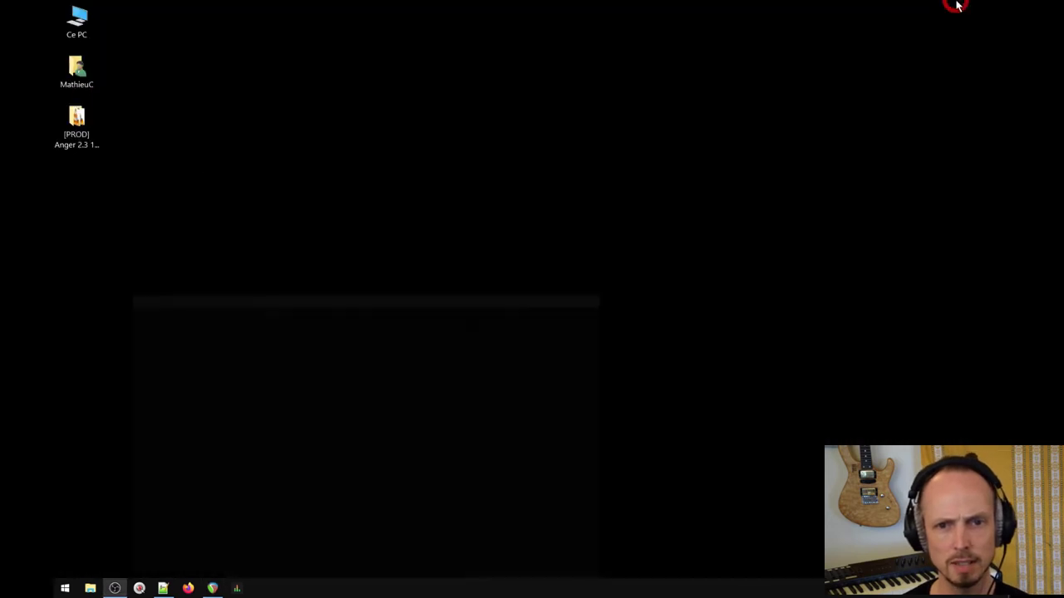
click(89, 124)
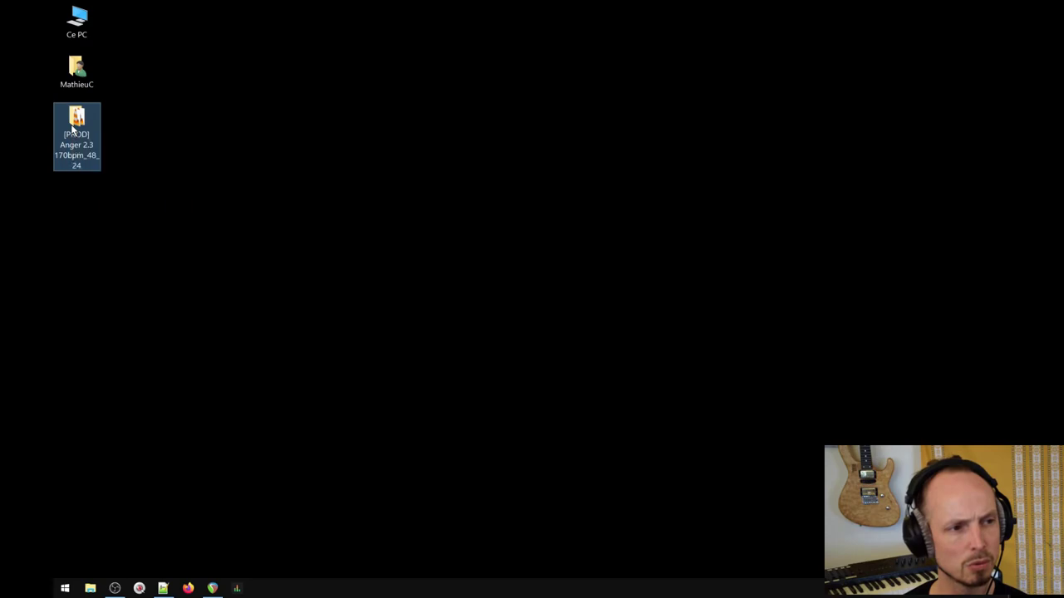
double_click(71, 124)
drag(1002, 9, 397, 0)
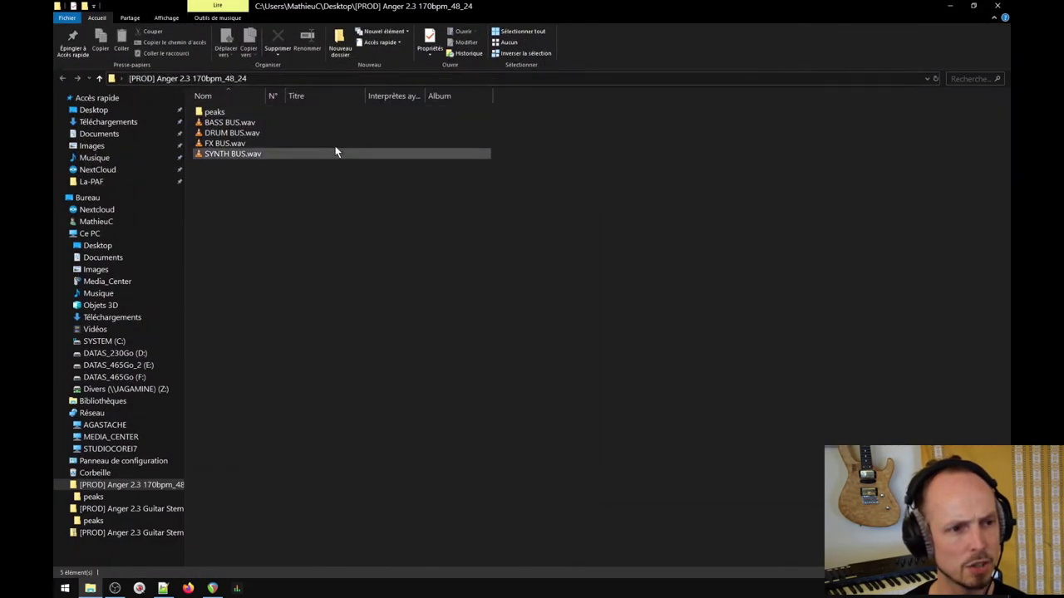
drag(480, 6, 492, 23)
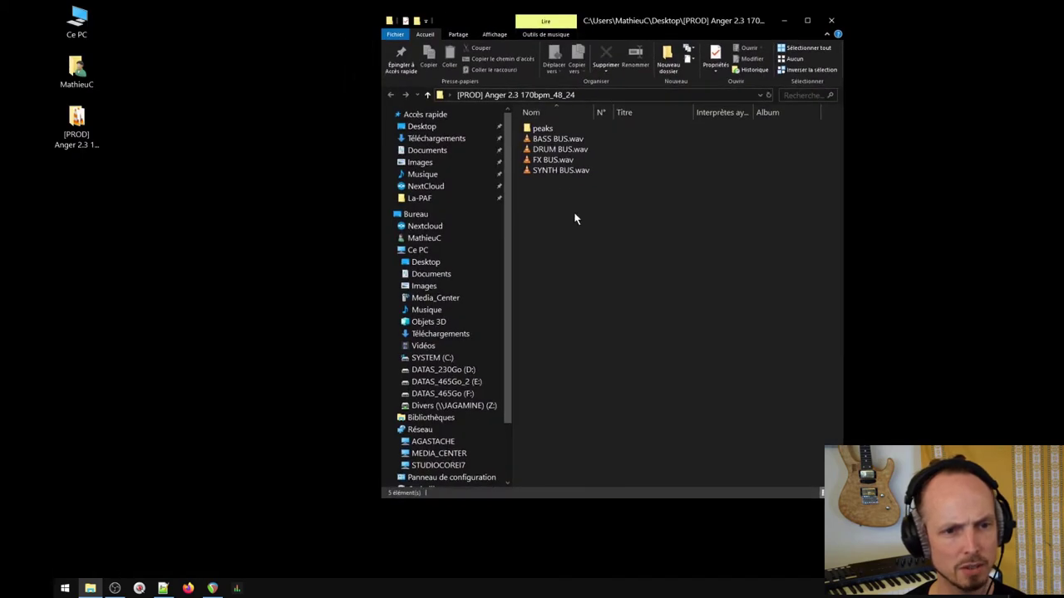
drag(624, 24, 1063, 33)
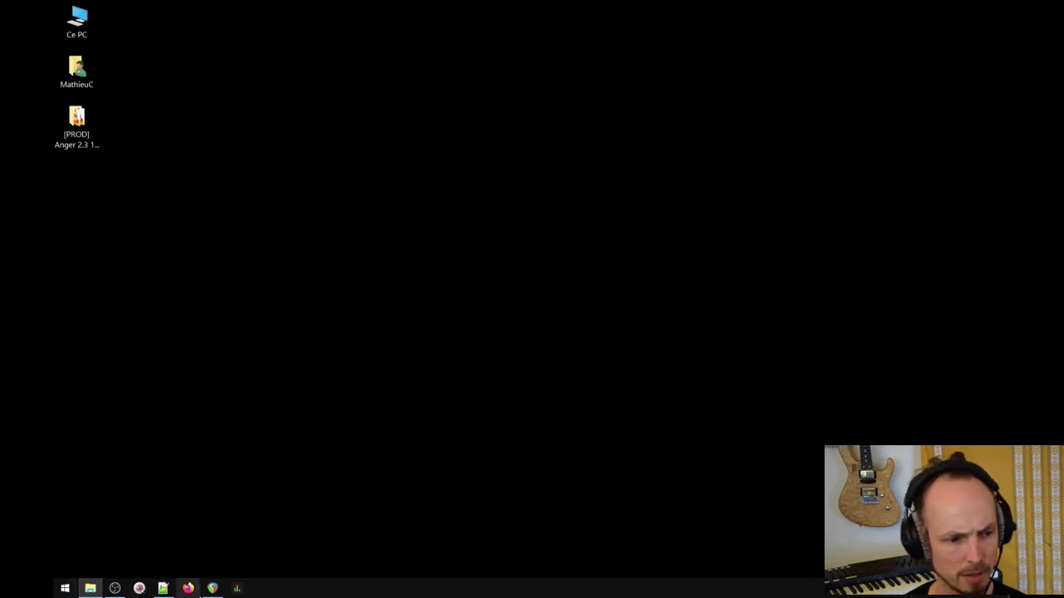
Return to REAPER, import the BASS, DRUM, FX and SYNTH BUS files on separate tracks starting at bar -1, and disarm the tracks.
click(212, 588)
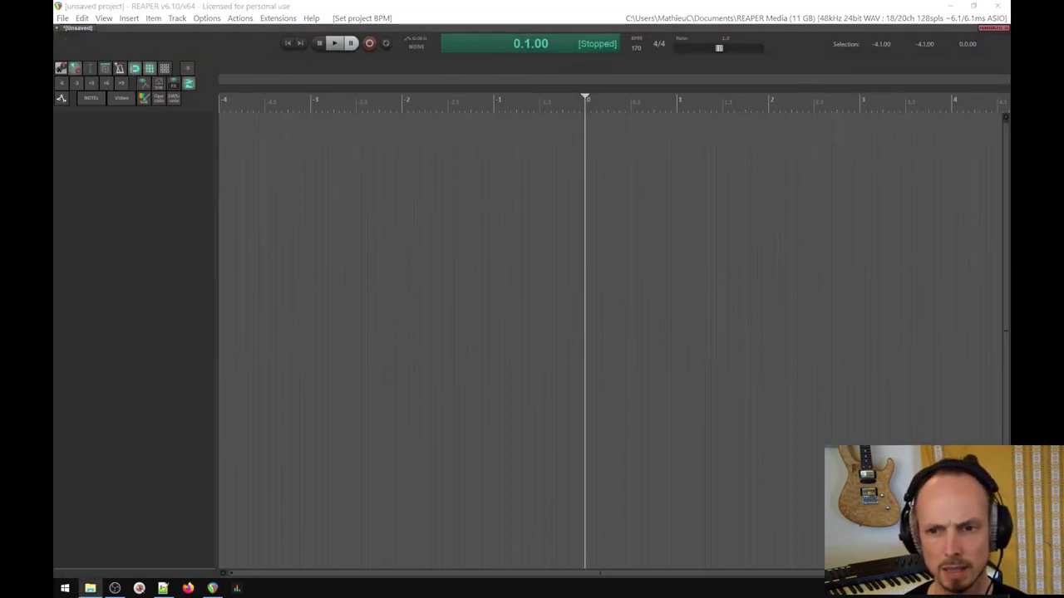
drag(1063, 200, 494, 199)
click(502, 317)
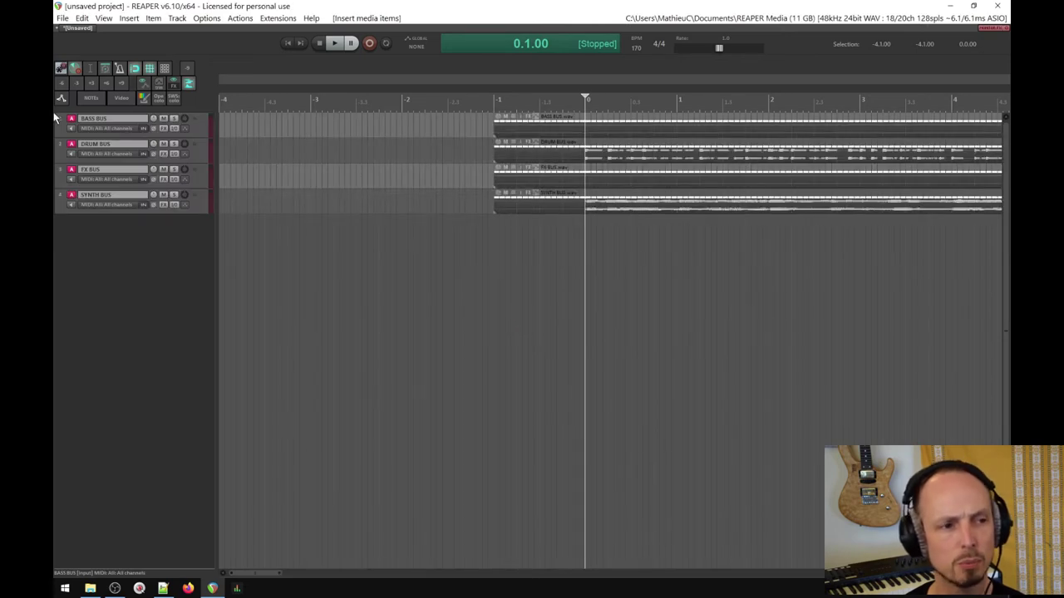
click(79, 198)
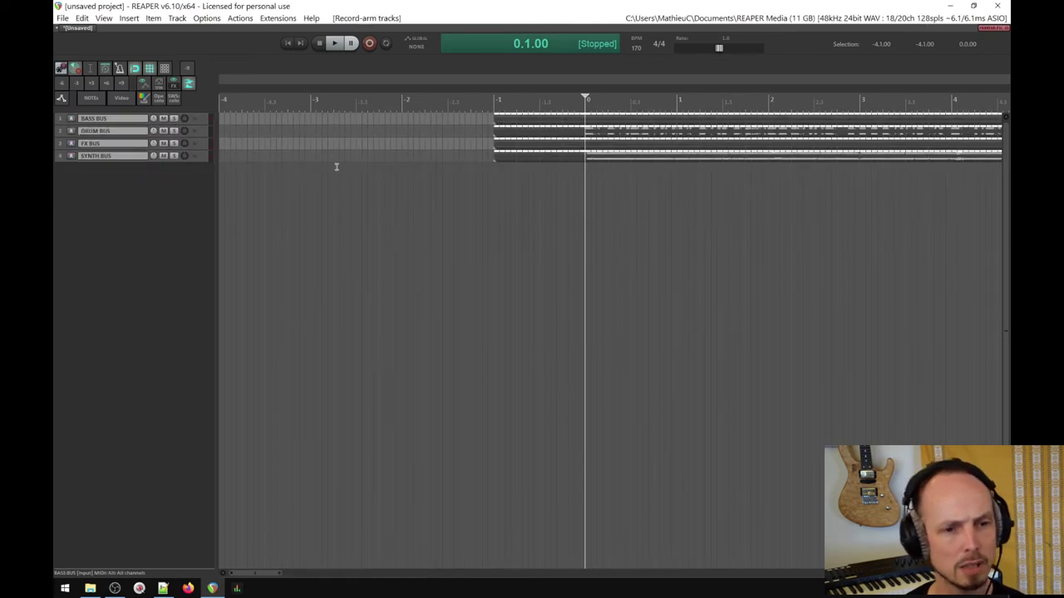
Turn on the metronome and play the stems from bar 0 to check them against the click.
click(119, 68)
key(space)
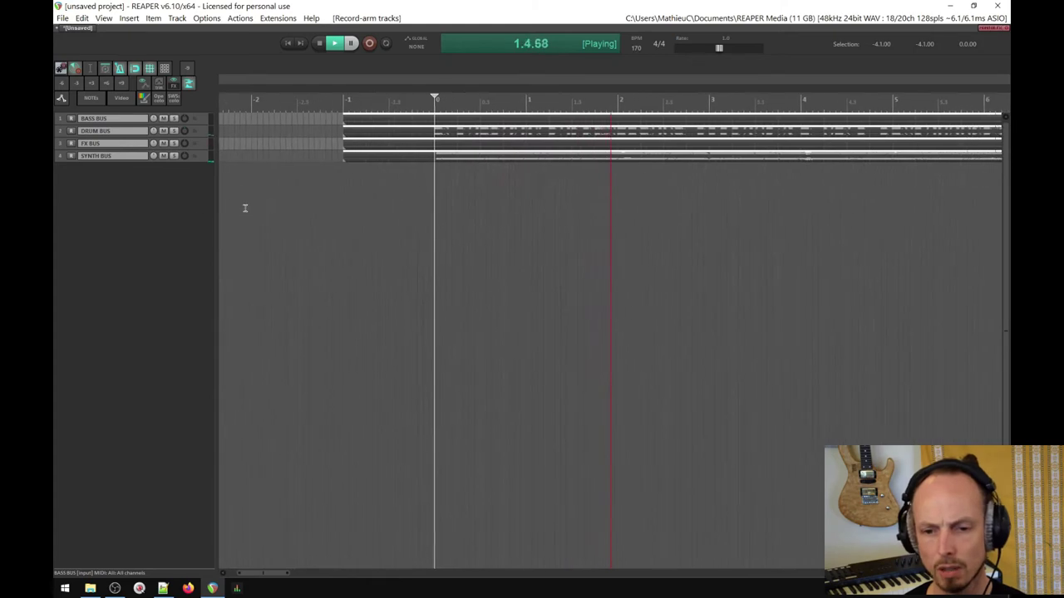
scroll(303, 195, down, 3)
key(space)
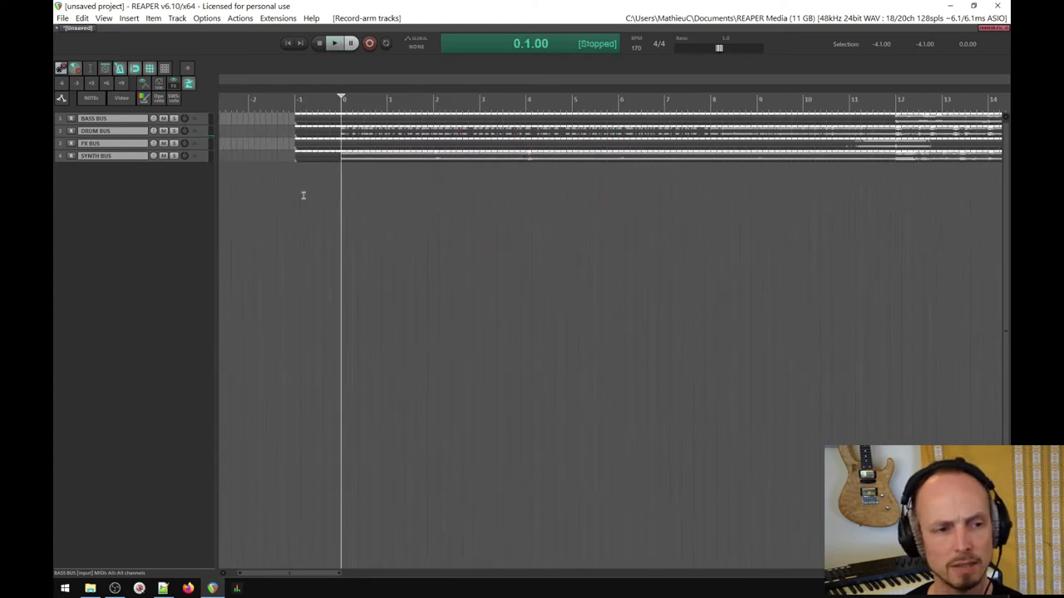
Play the stems from bar 91 to check their timing near the end of the song, then return to the project start.
scroll(303, 196, down, 8)
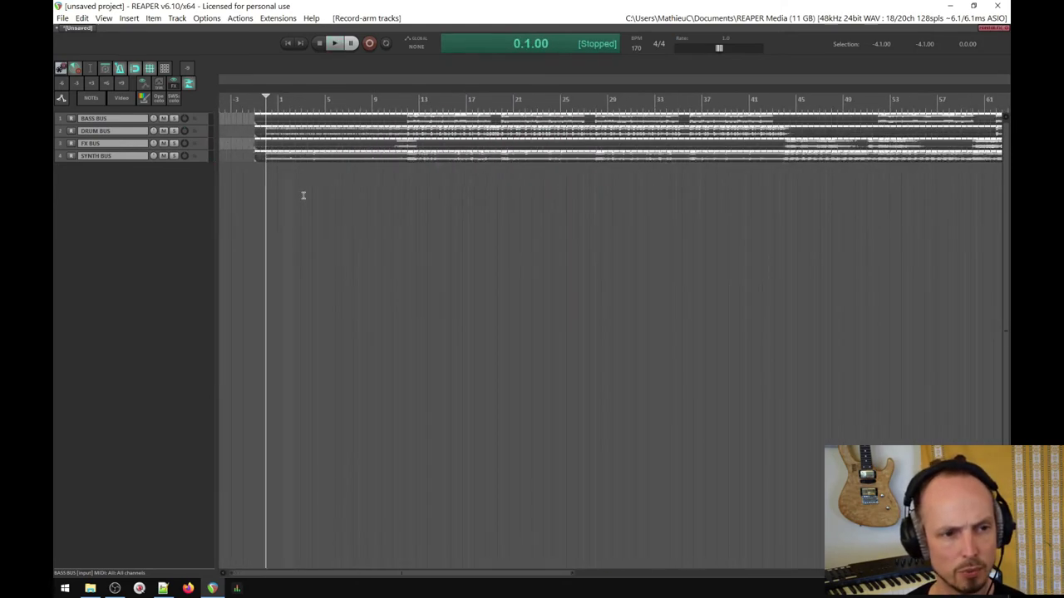
scroll(632, 142, up, 6)
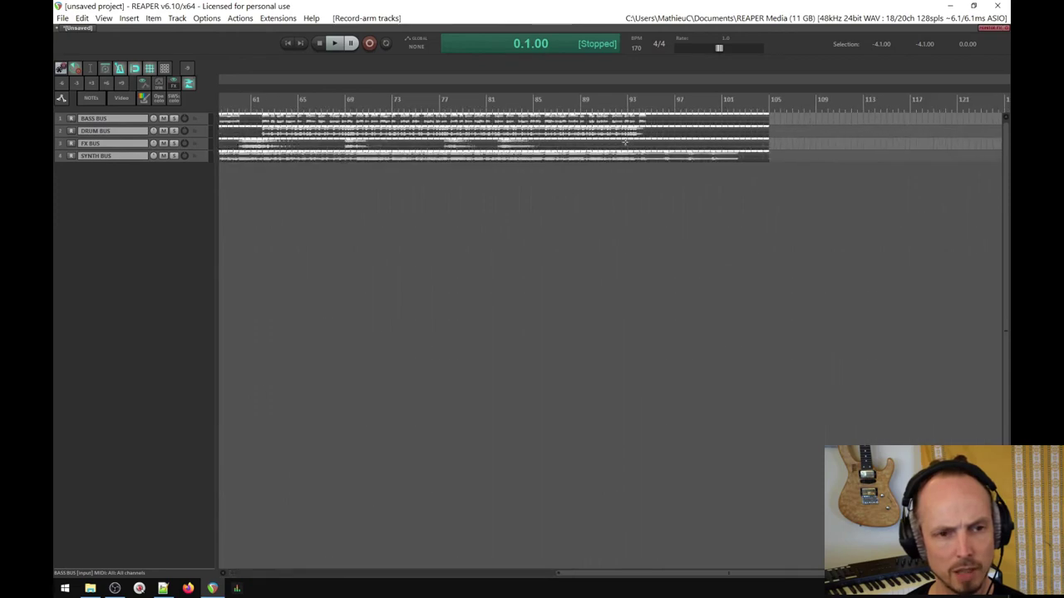
click(629, 100)
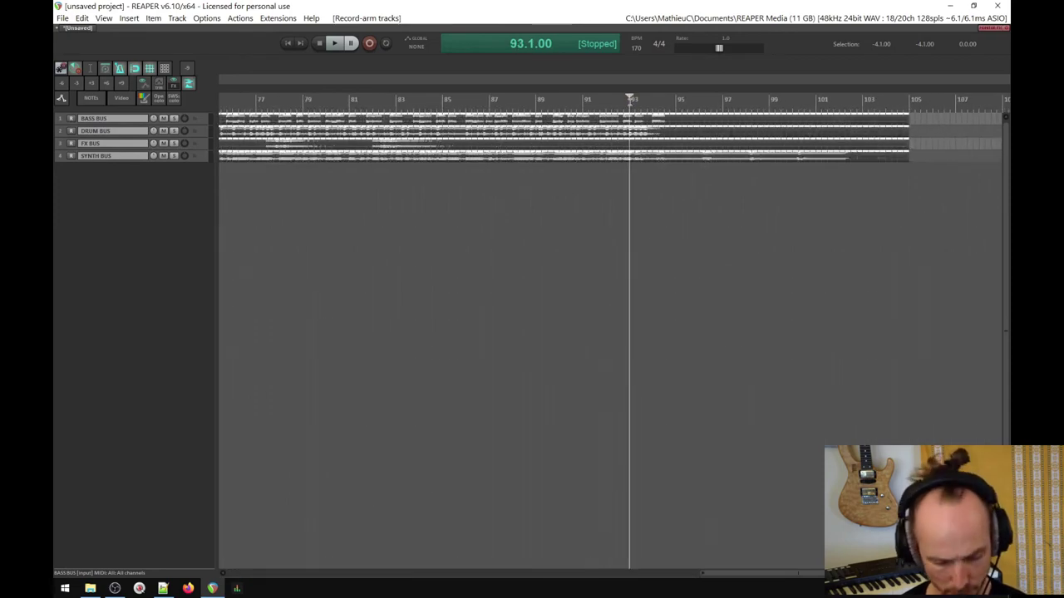
click(583, 100)
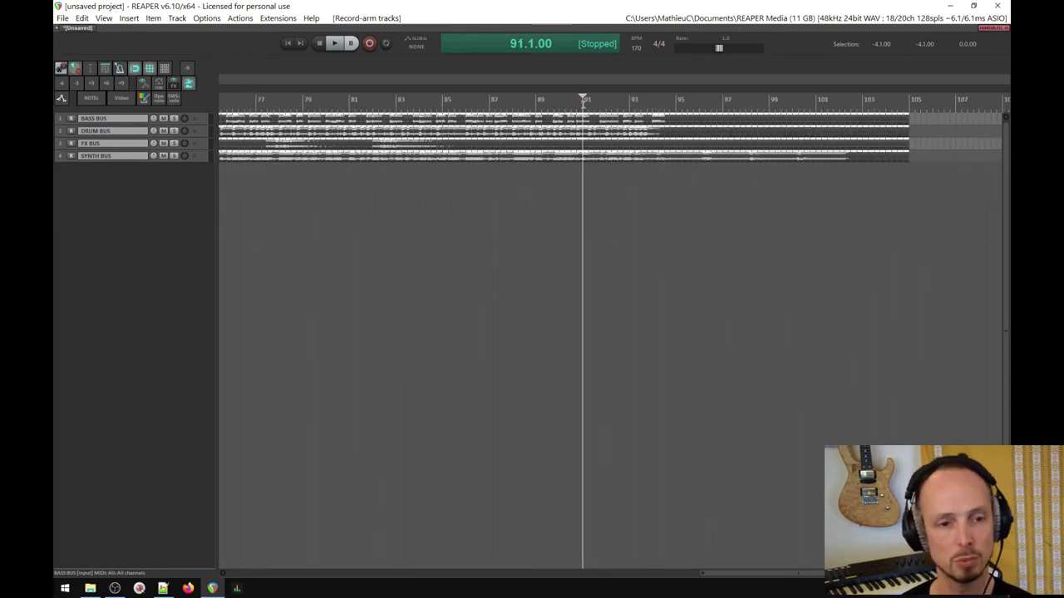
key(space)
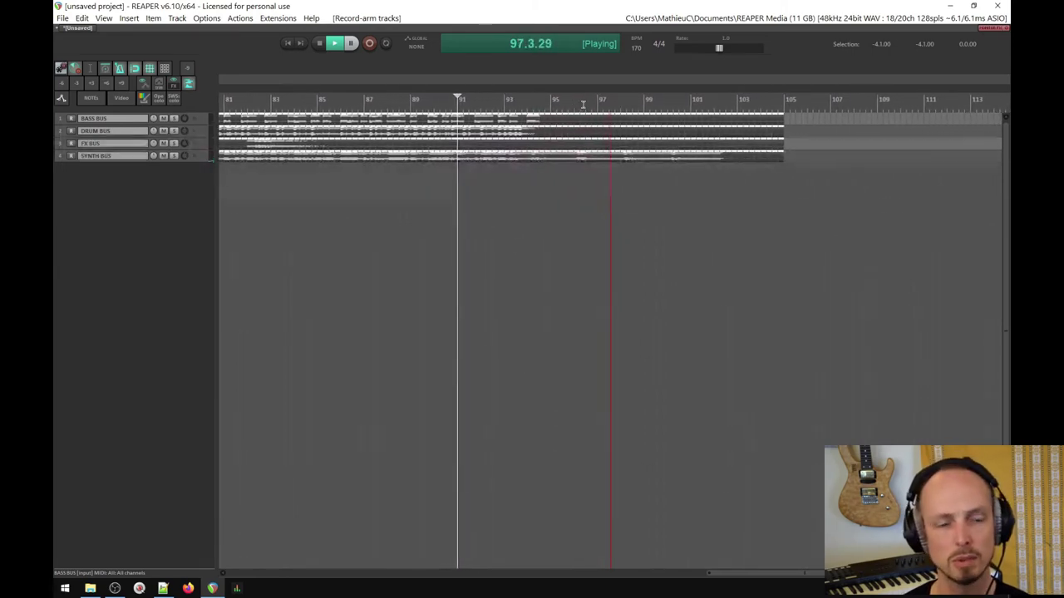
key(space)
scroll(584, 101, down, 3)
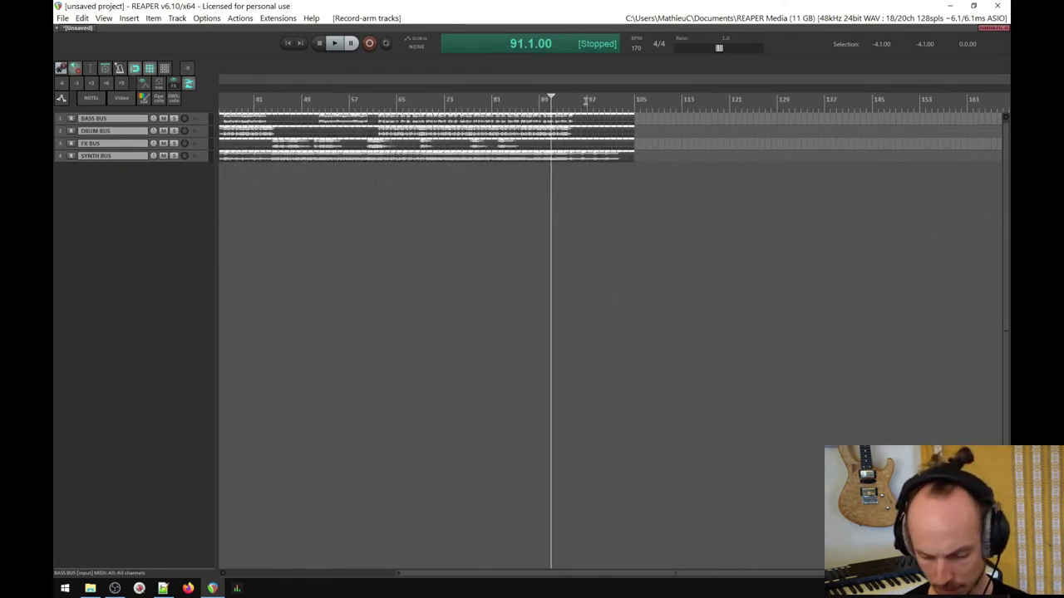
key(Home)
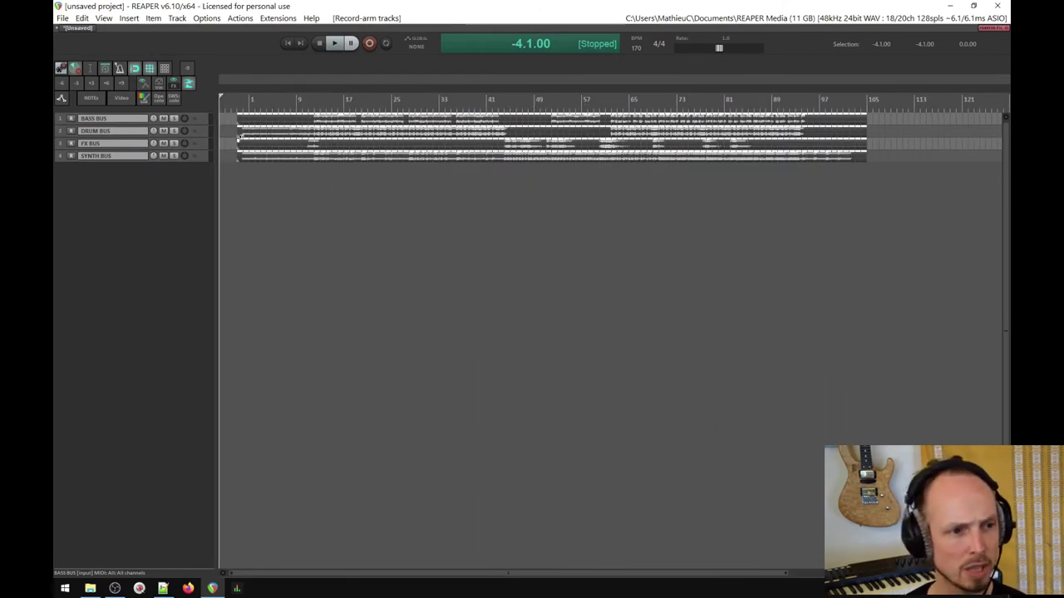
Insert a new track above BASS BUS and disarm its recording.
scroll(240, 137, up, 5)
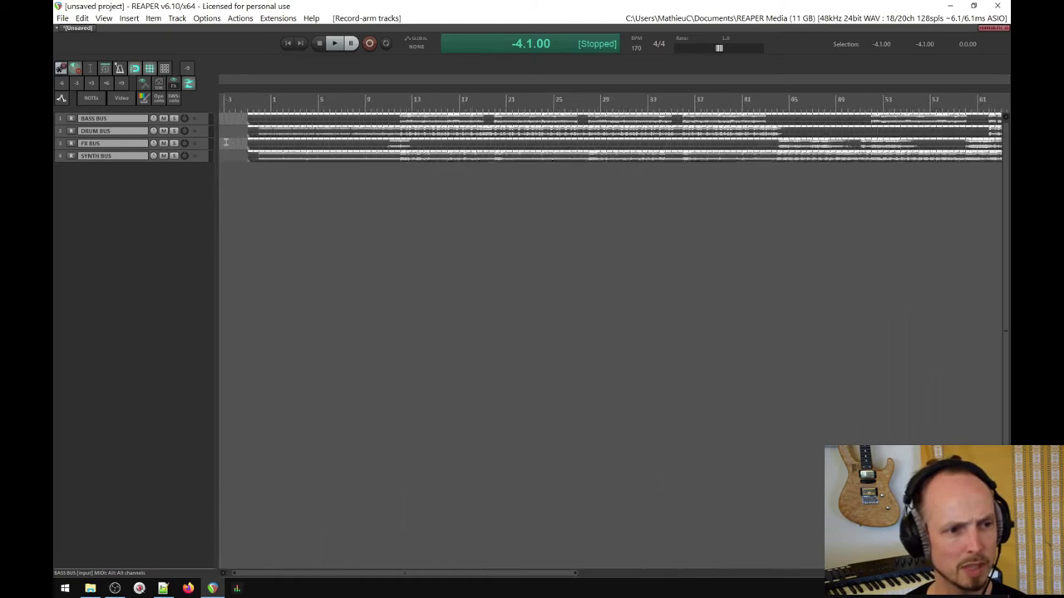
click(315, 113)
click(134, 230)
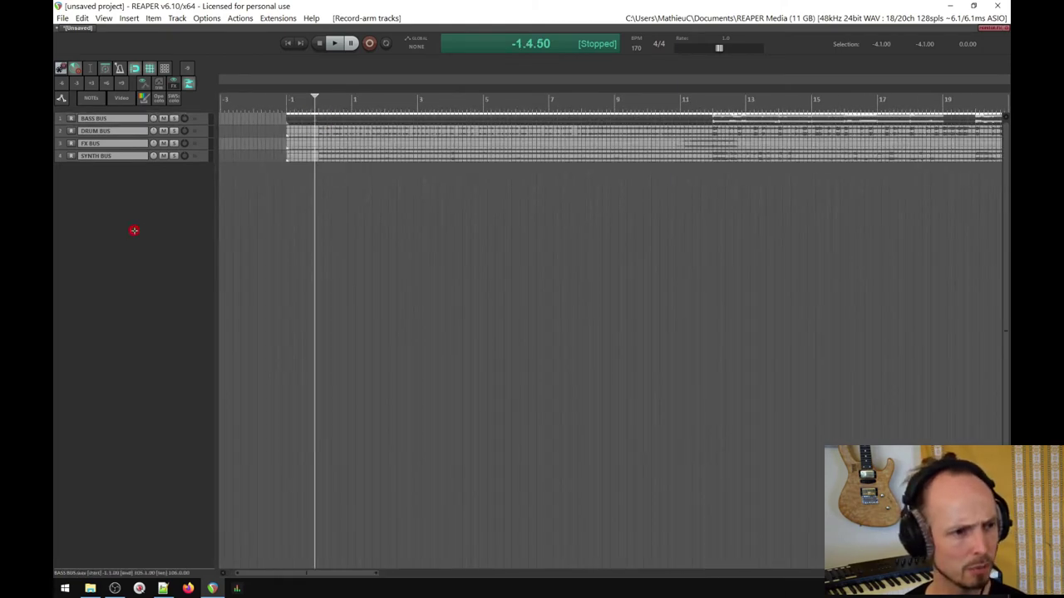
double_click(133, 230)
drag(113, 173, 108, 120)
click(191, 118)
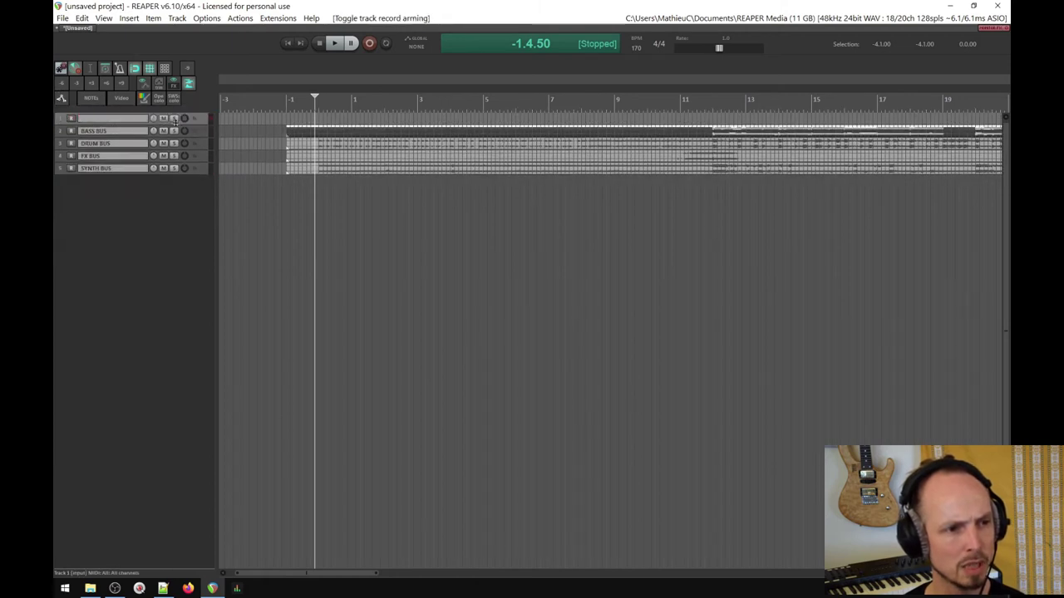
Make the new top track a folder holding the four stems and name it "Stems" followed by the collaborator's first name.
double_click(121, 119)
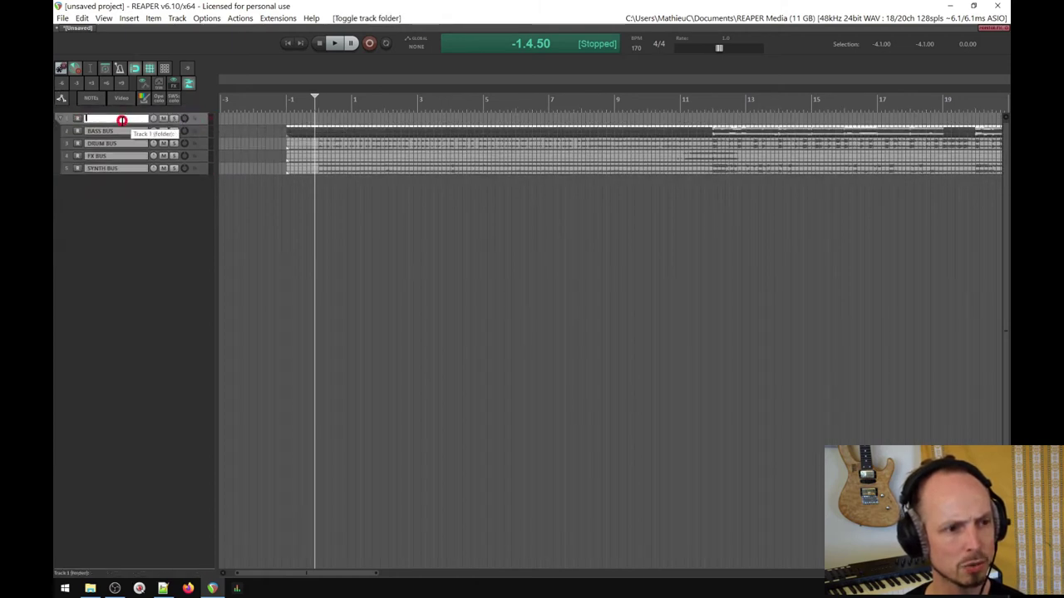
text(Stems Amount)
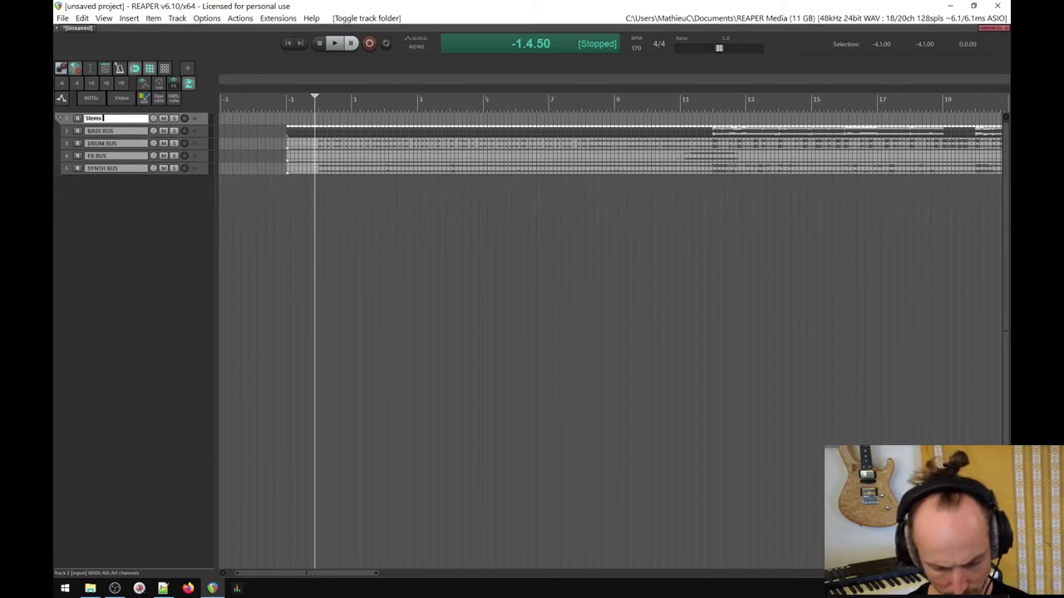
key(Return)
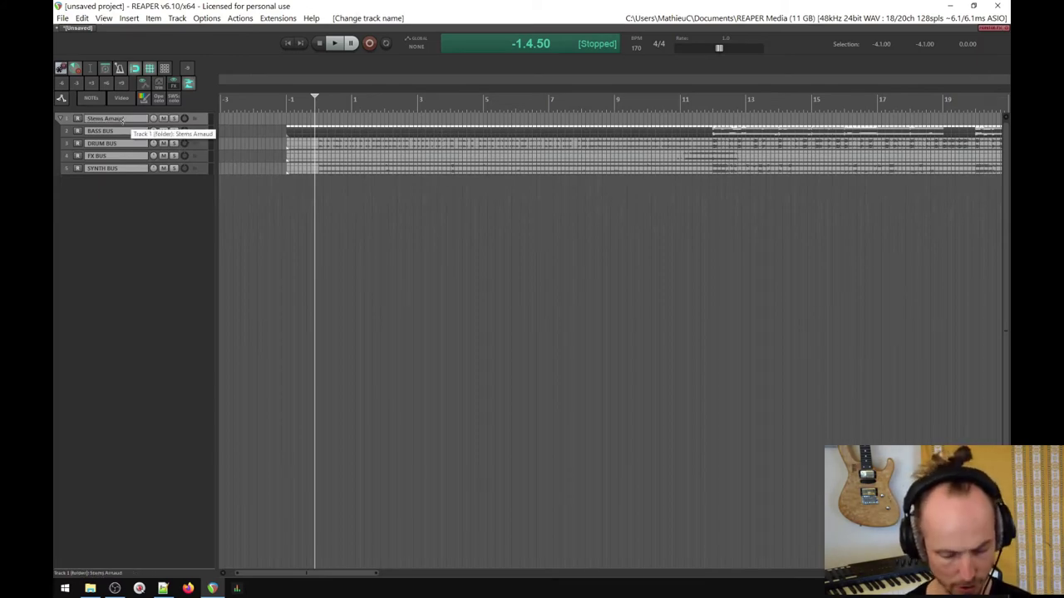
Colour the stems folder and its four bus tracks pale yellow with the ReaNoir palette.
shift+click(127, 169)
key(c)
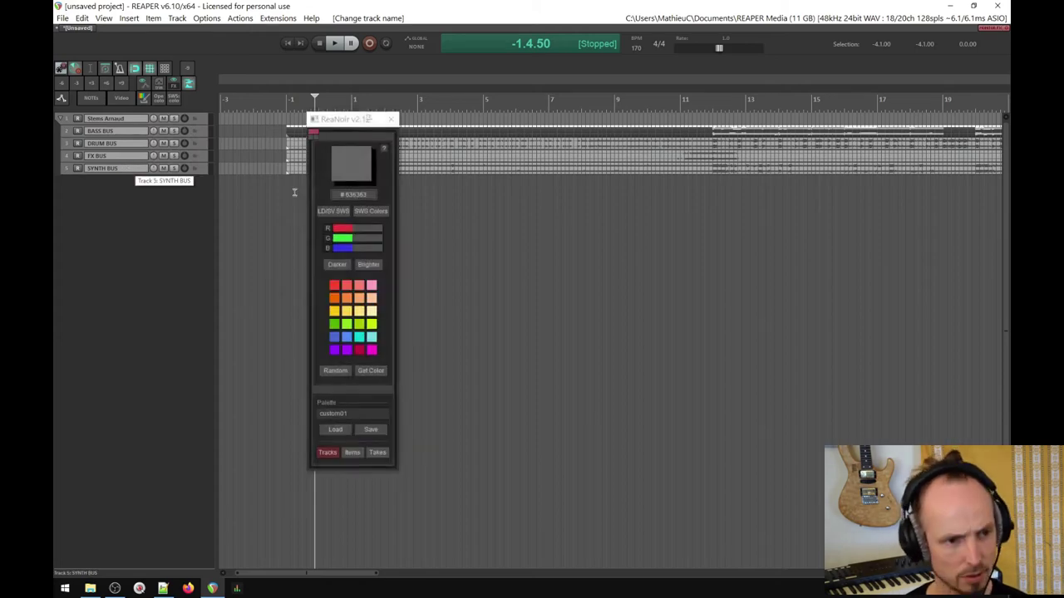
click(360, 313)
key(c)
click(164, 238)
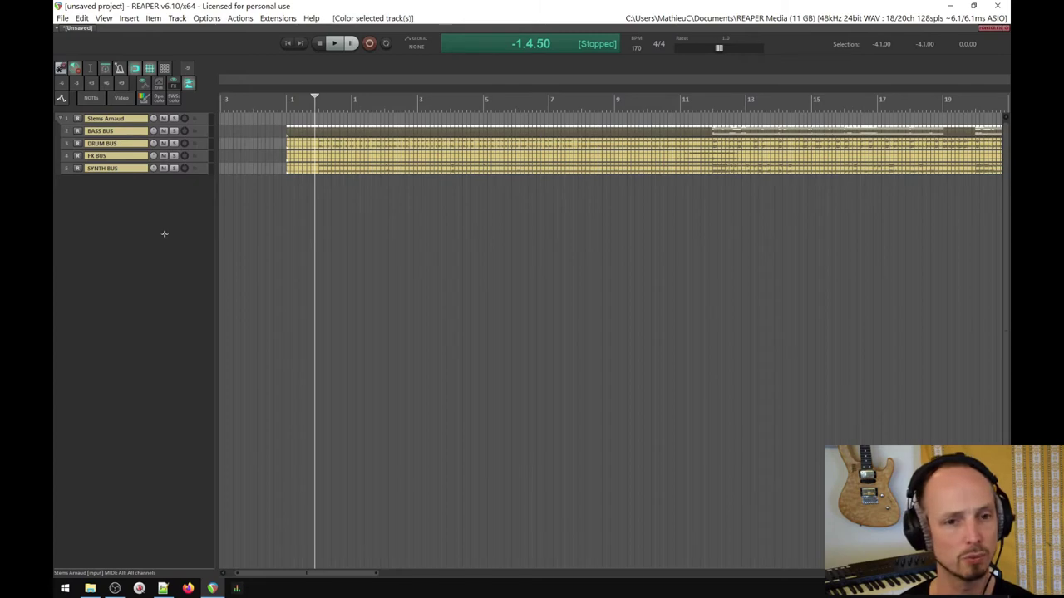
Add a track below the stems folder, name it Prise Gtr and disarm its recording.
double_click(120, 205)
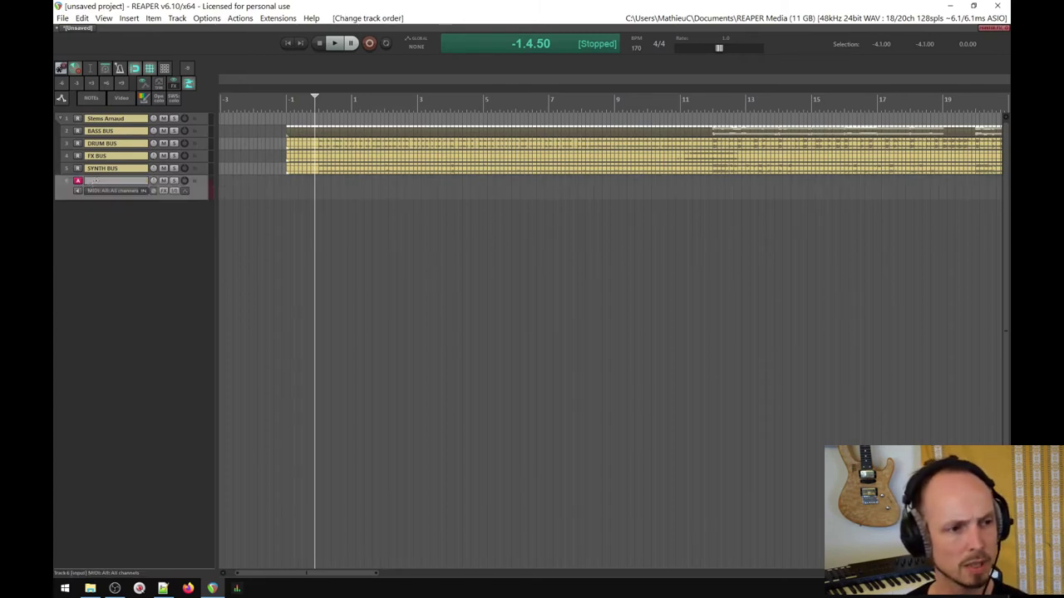
double_click(94, 180)
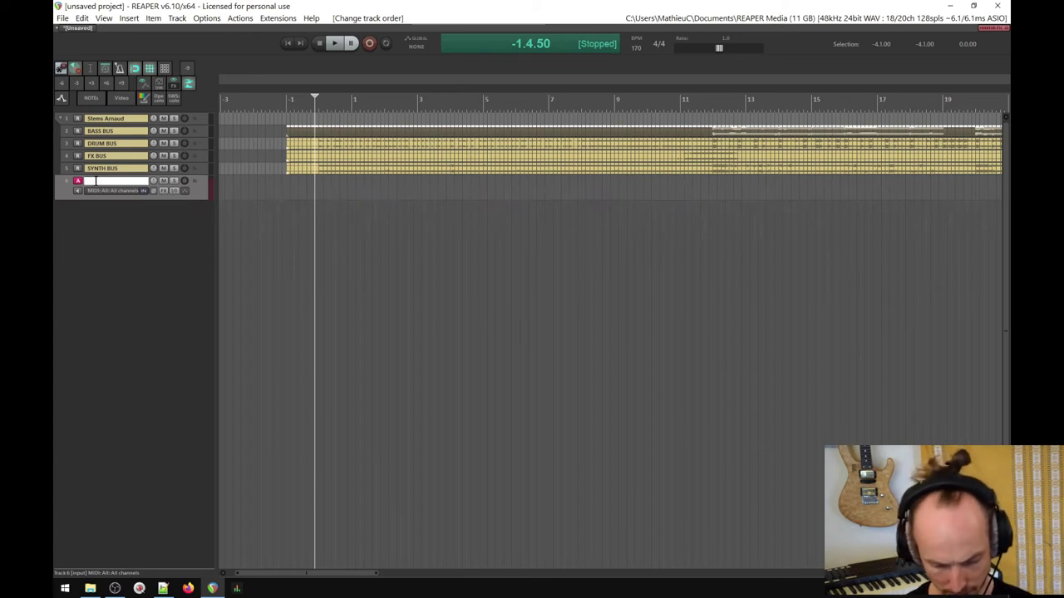
text(Prise Gtr)
key(Return)
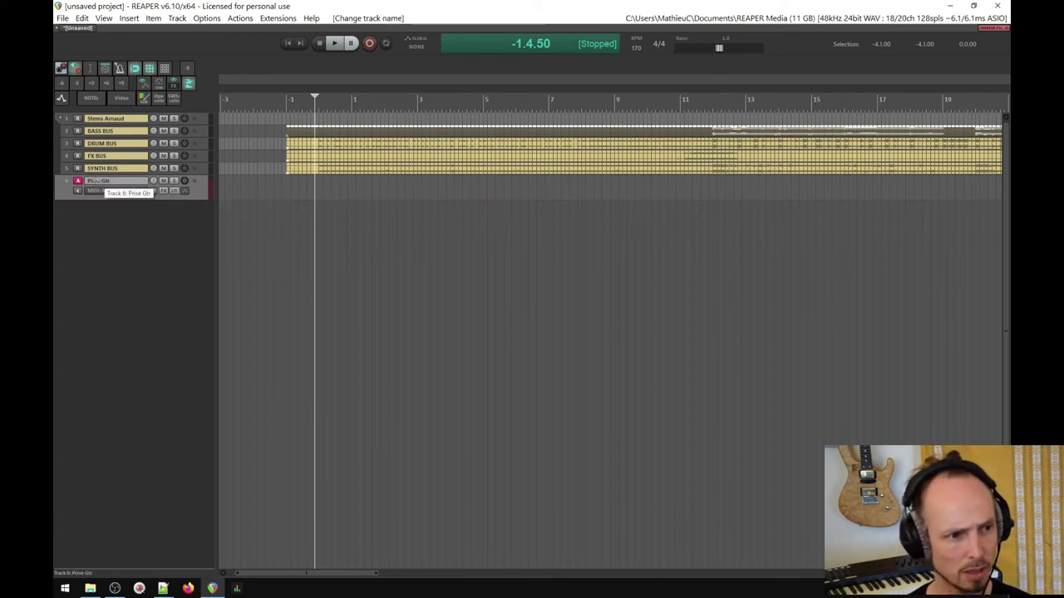
click(77, 180)
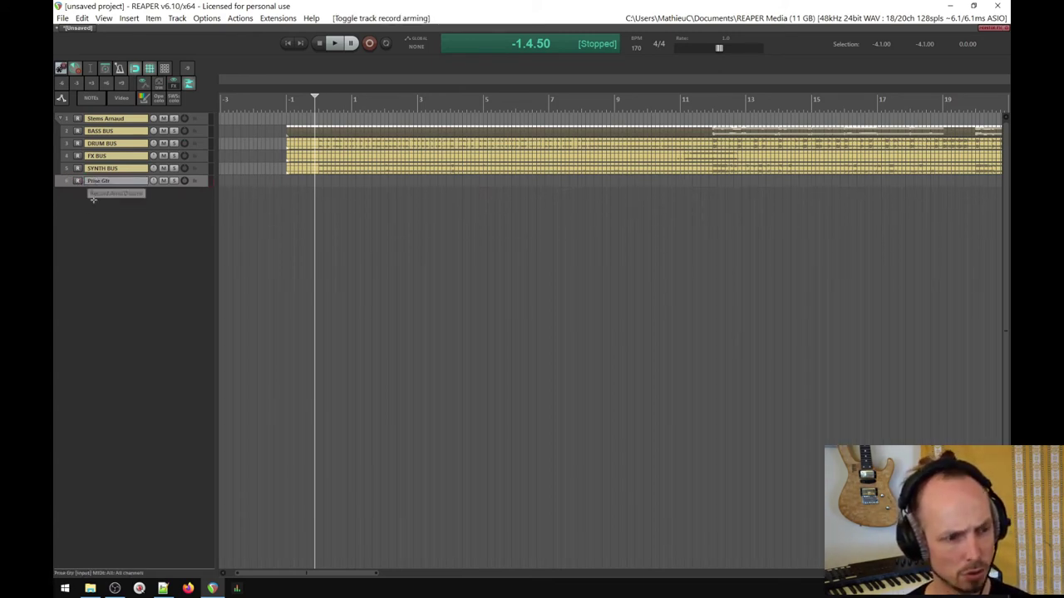
Colour the Prise Gtr track yellow-green with the ReaNoir palette.
key(c)
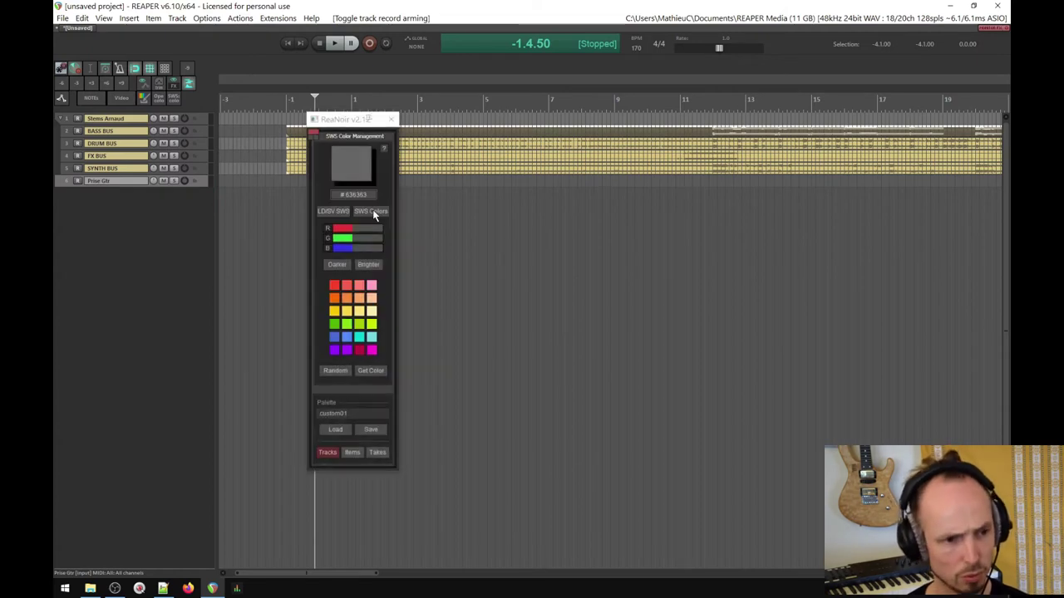
click(372, 324)
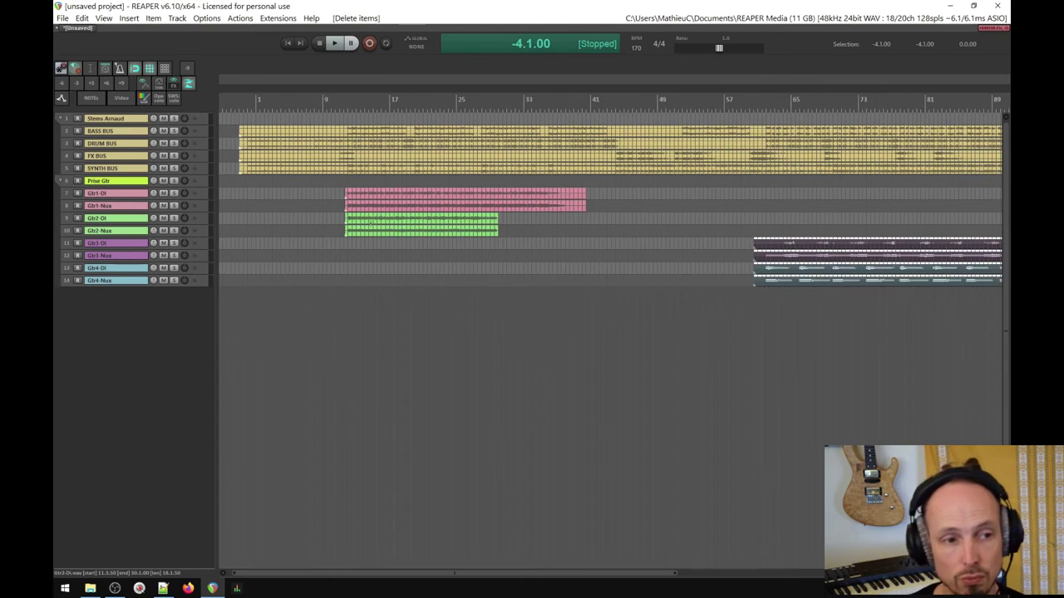
scroll(391, 211, down, 2)
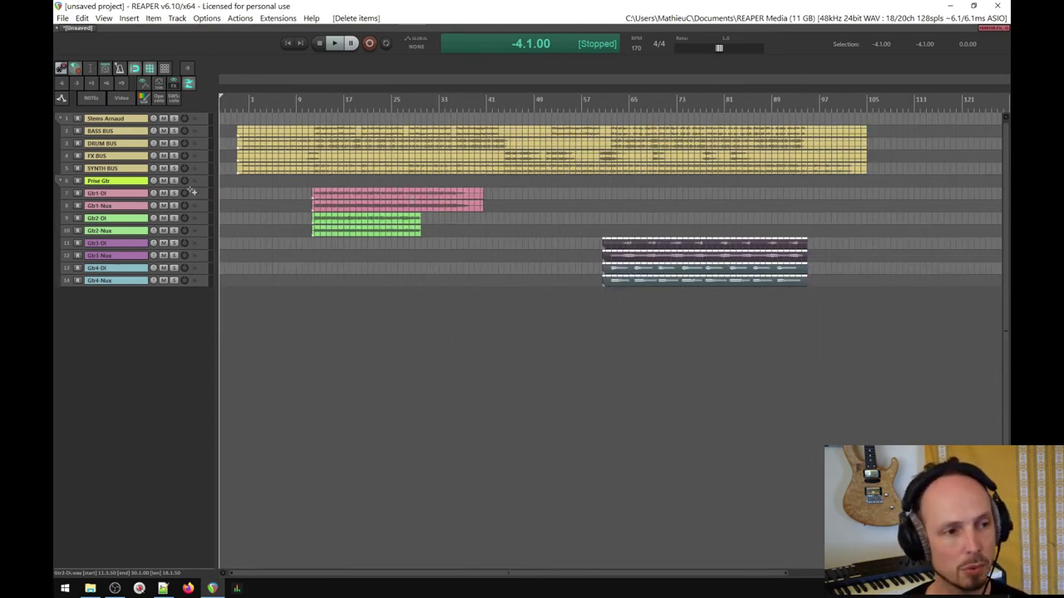
click(132, 194)
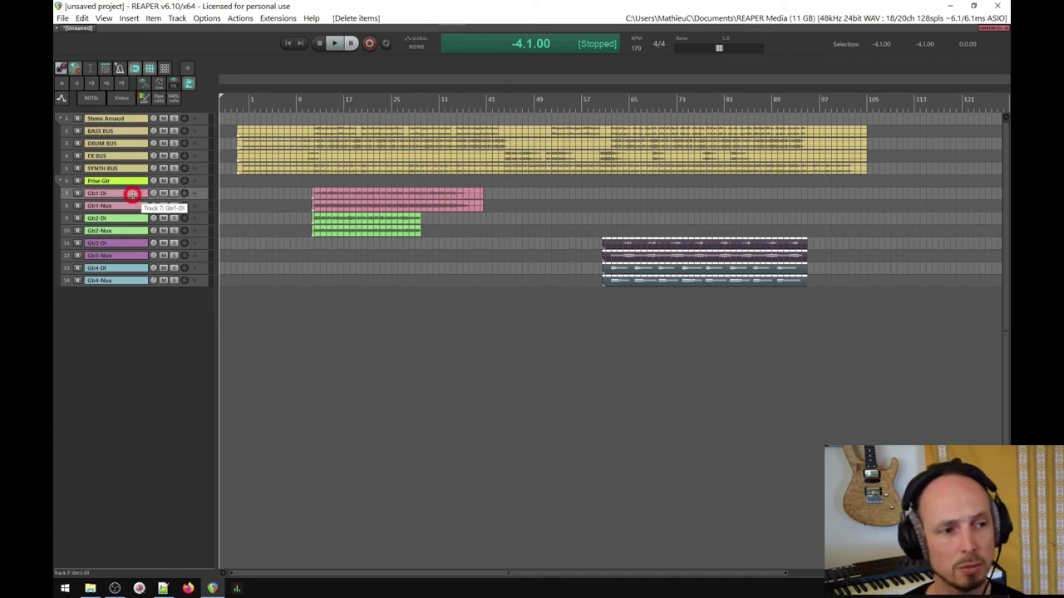
click(129, 206)
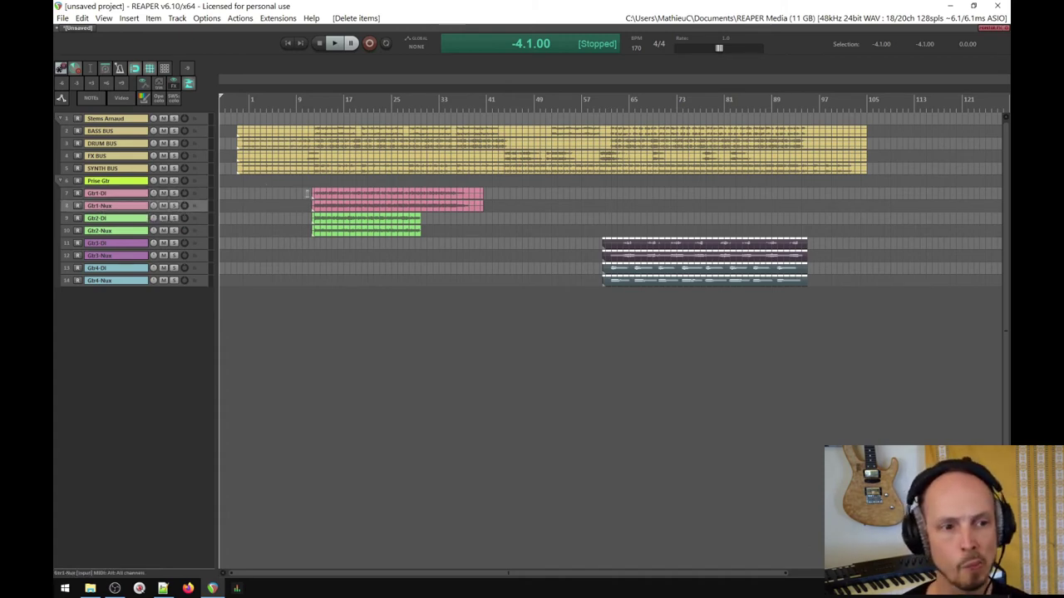
drag(304, 195, 482, 206)
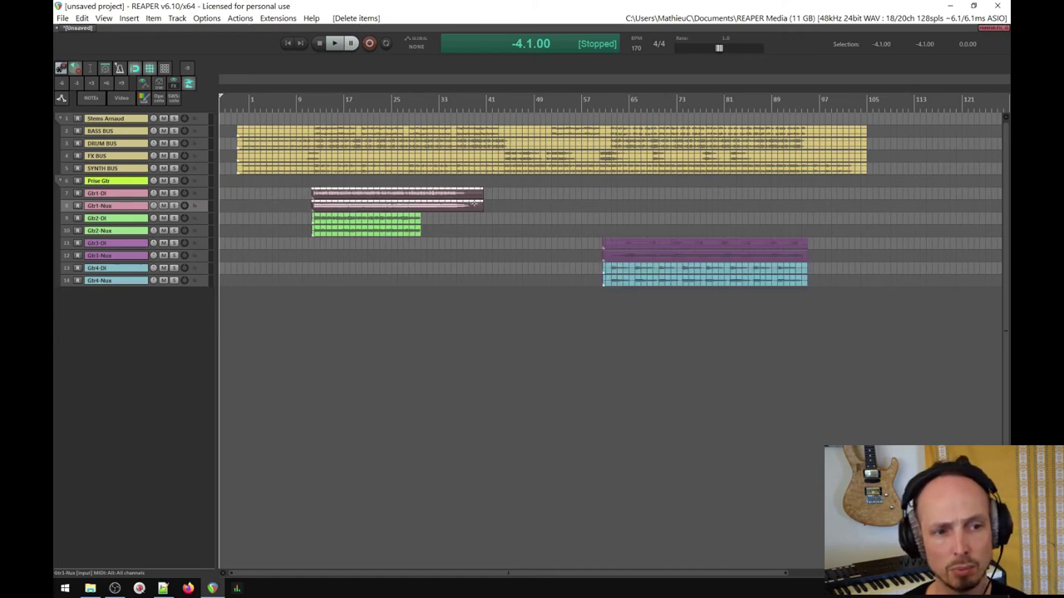
Listen from bar 15 to Gtr1-DI, Gtr1-Nux, Gtr2-DI and Gtr2-Nux soloed one at a time, and clear the solo.
click(331, 184)
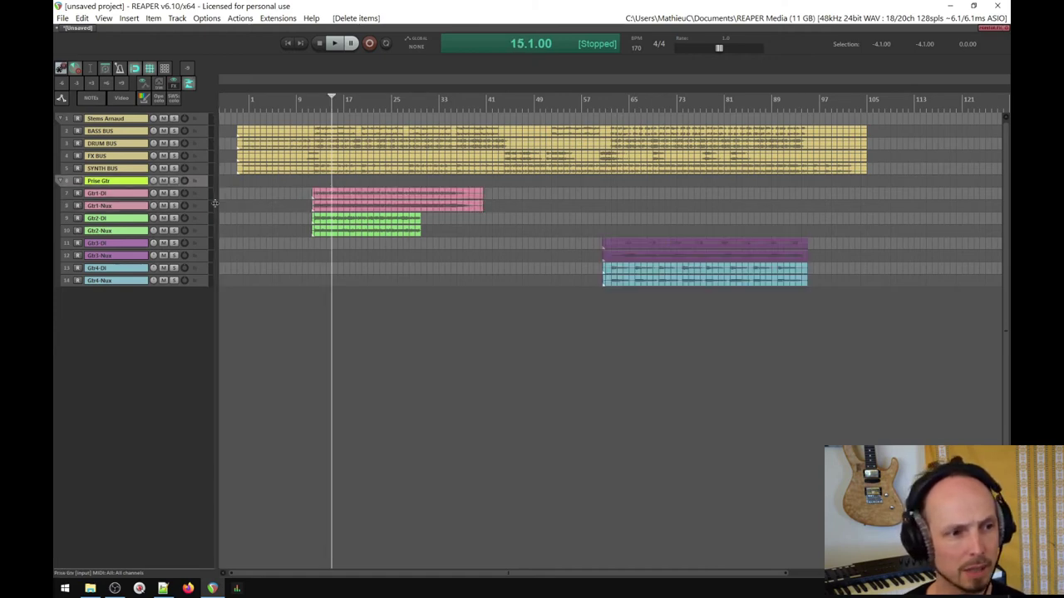
click(174, 192)
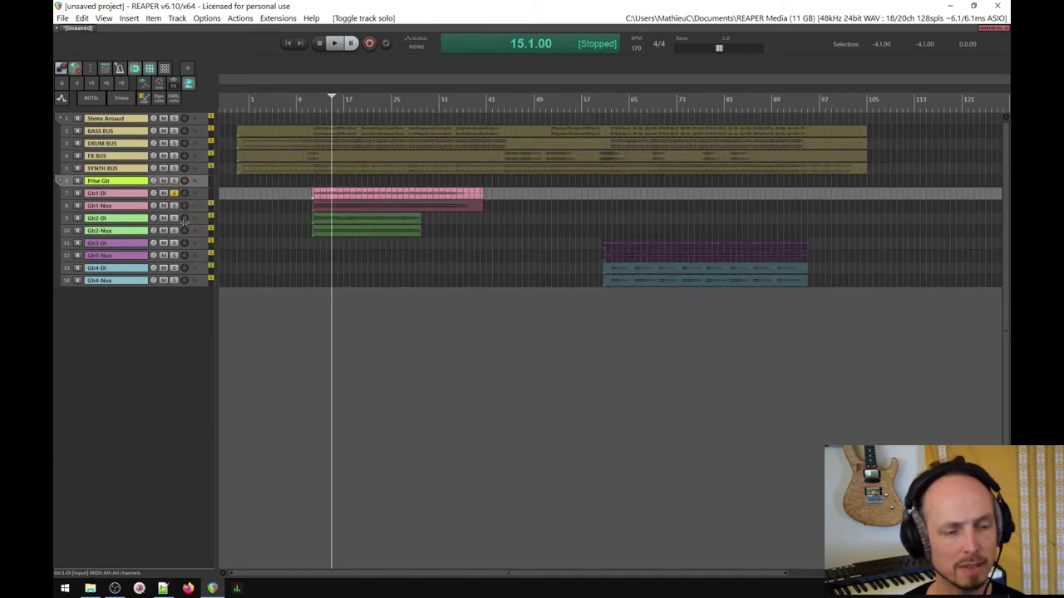
key(space)
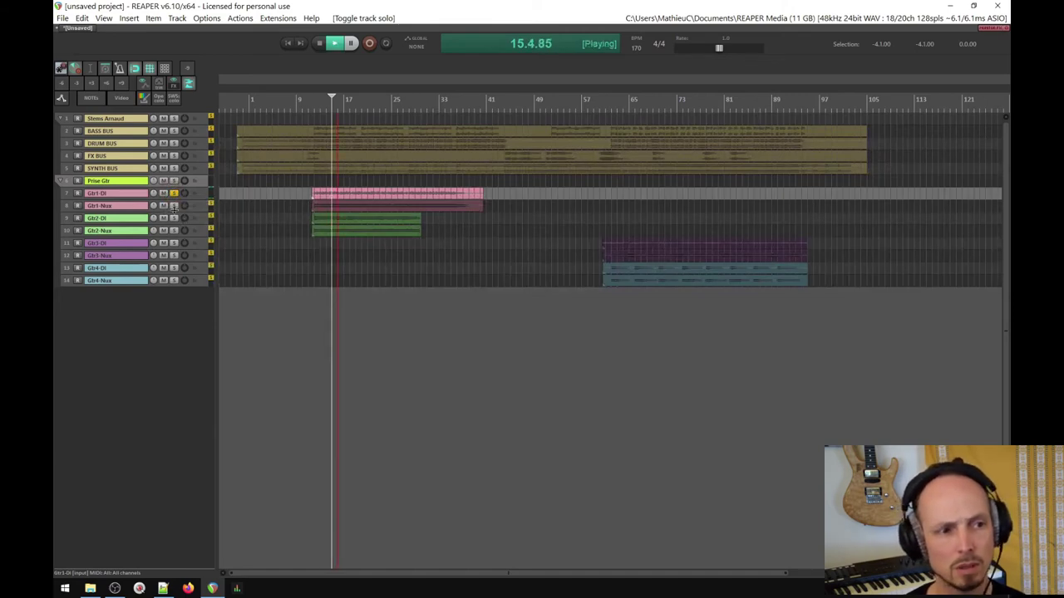
ctrl+click(174, 205)
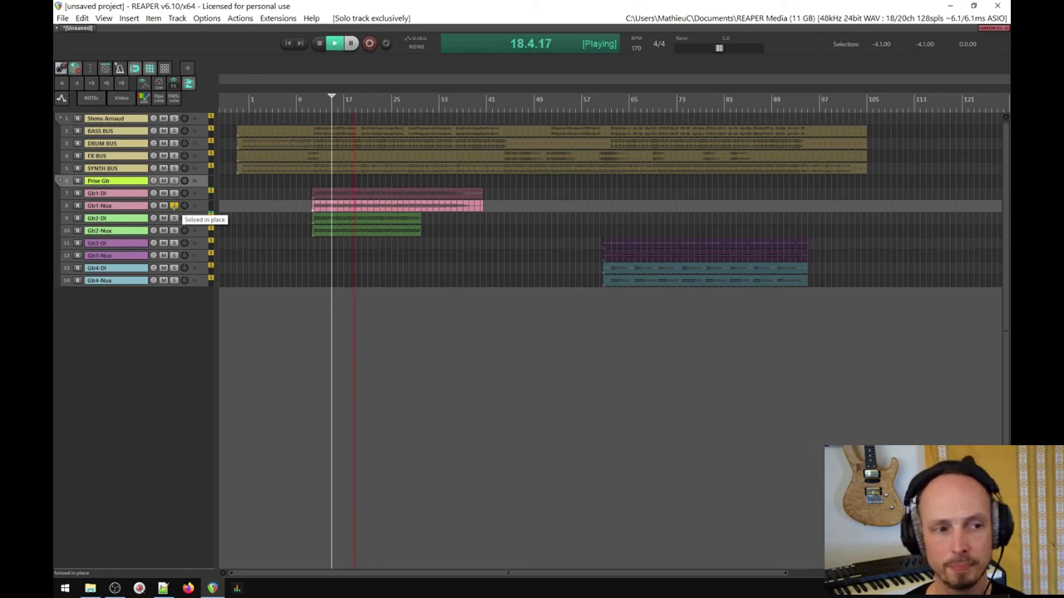
ctrl+click(174, 217)
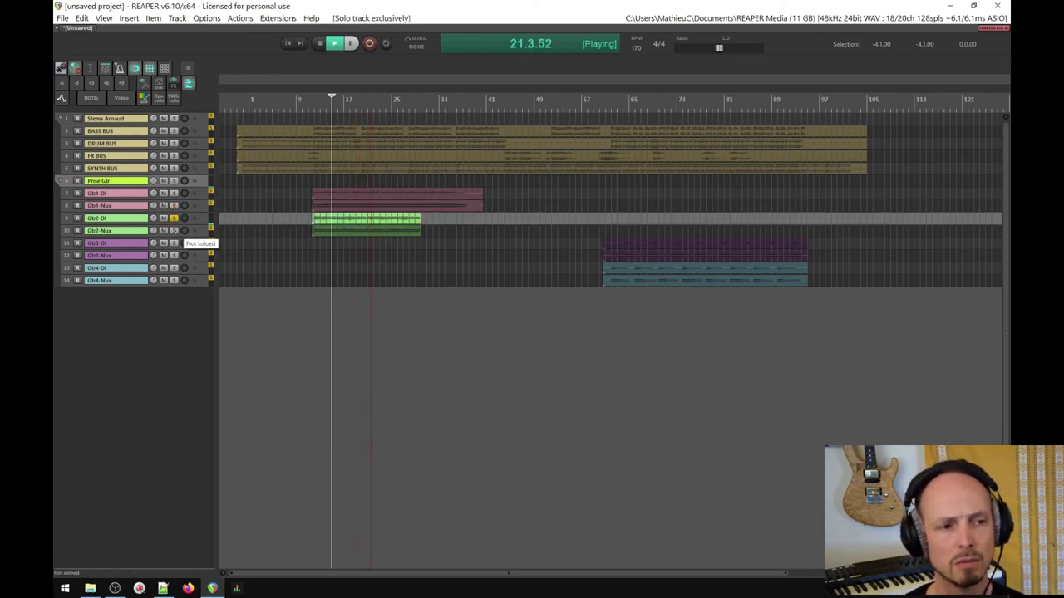
ctrl+click(174, 230)
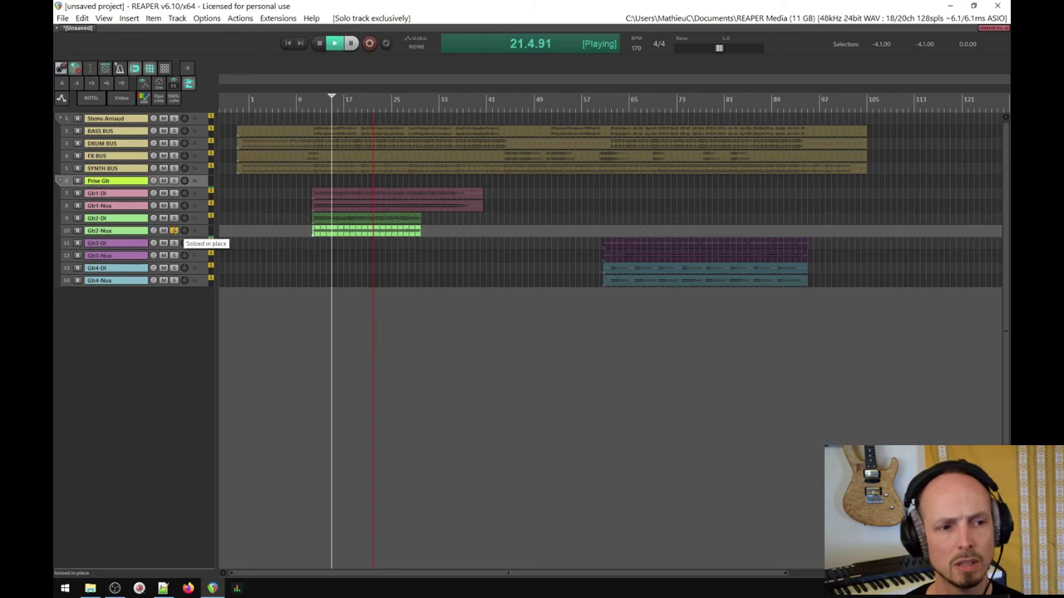
key(space)
click(174, 230)
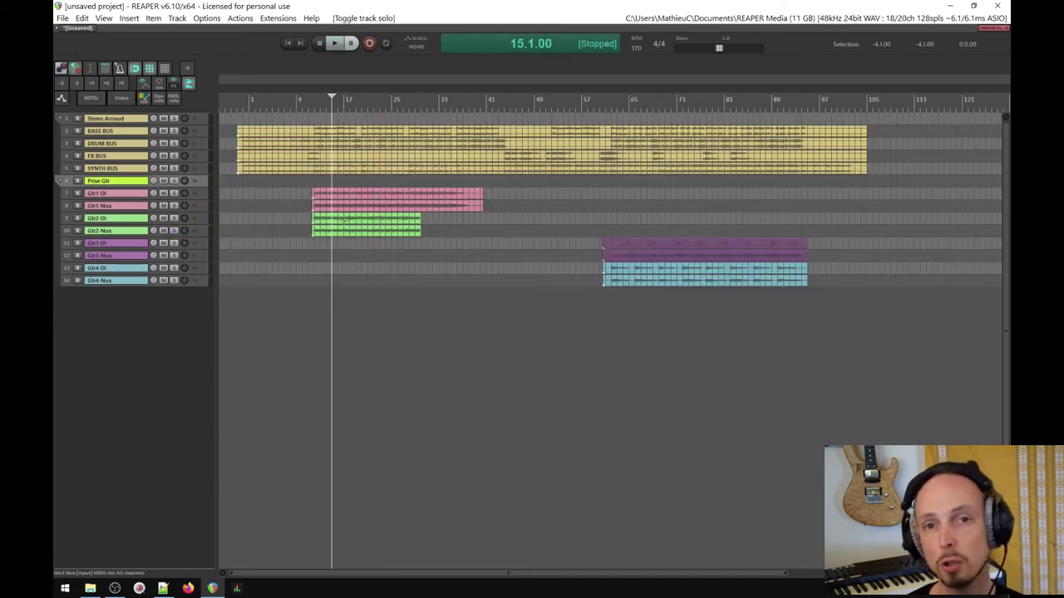
Play the full mix without solos from bar 15 and from bar 62.
key(space)
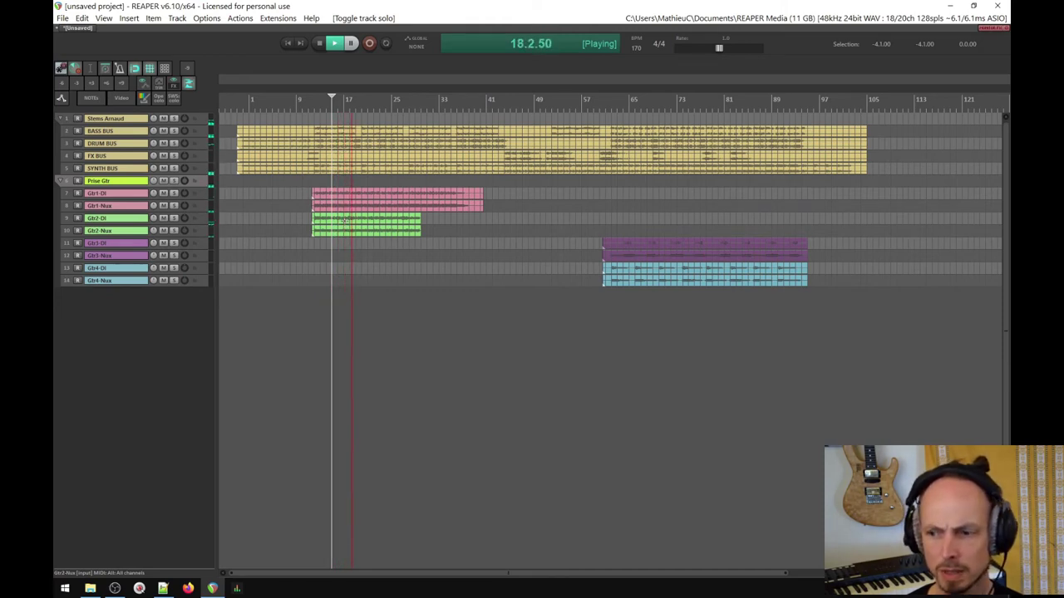
key(space)
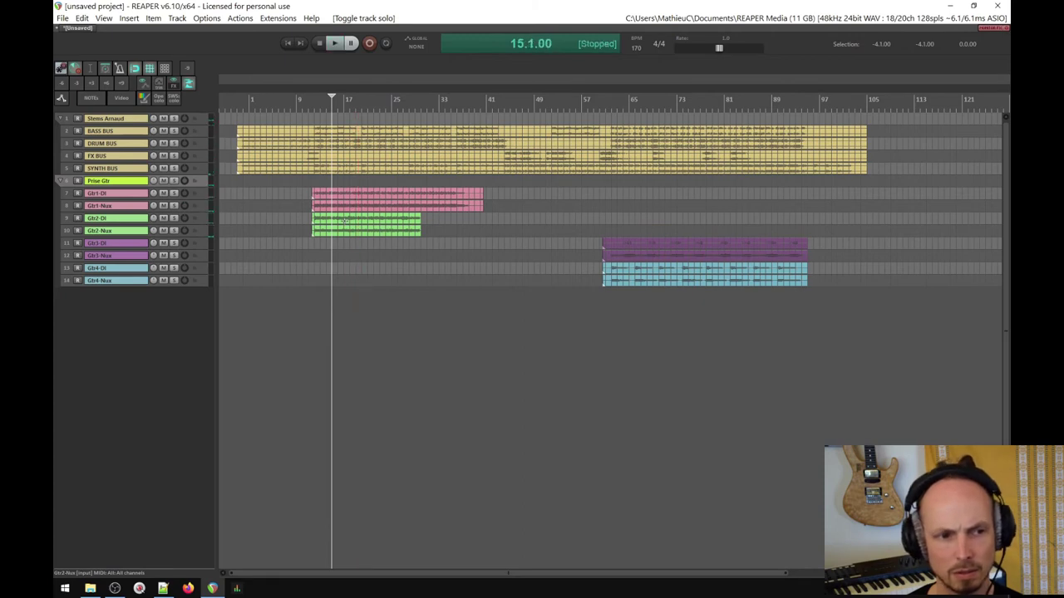
click(617, 222)
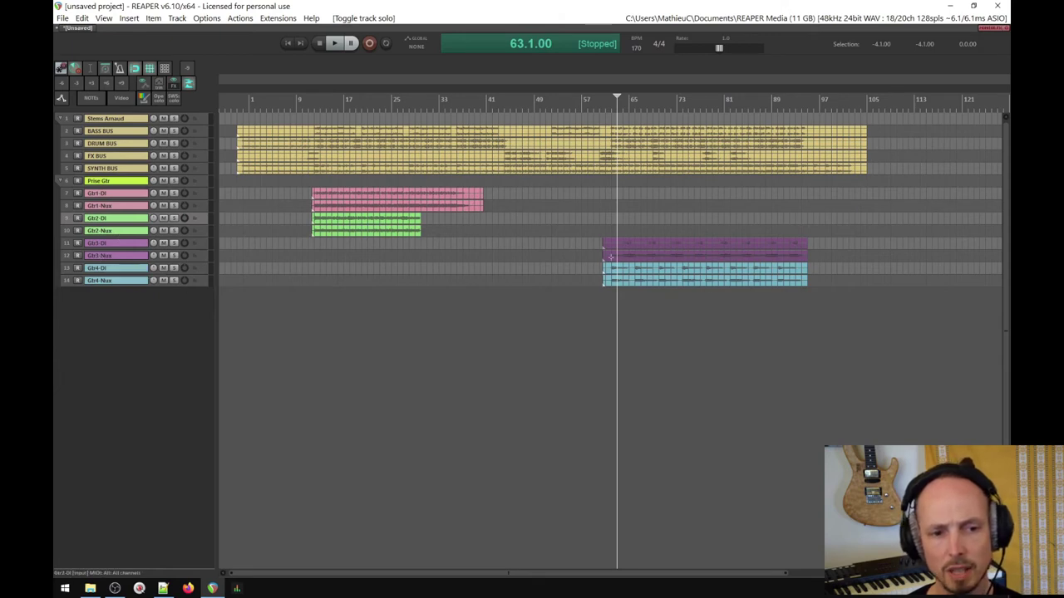
click(610, 226)
key(space)
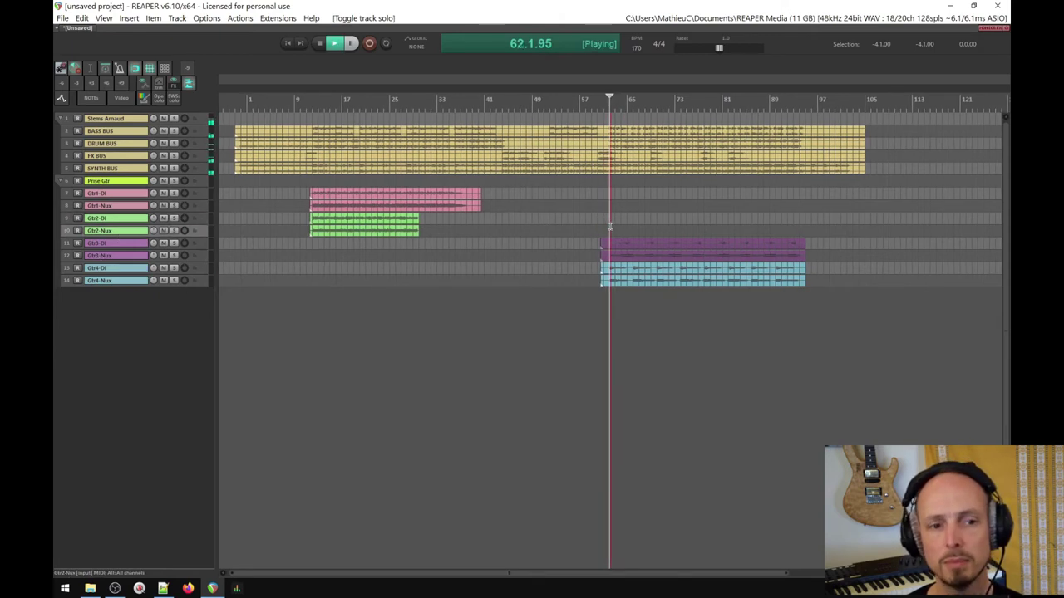
Listen from bar 62 to the soloed Gtr4 track pair and the soloed Gtr3 pair, and clear all solos.
drag(174, 268, 174, 280)
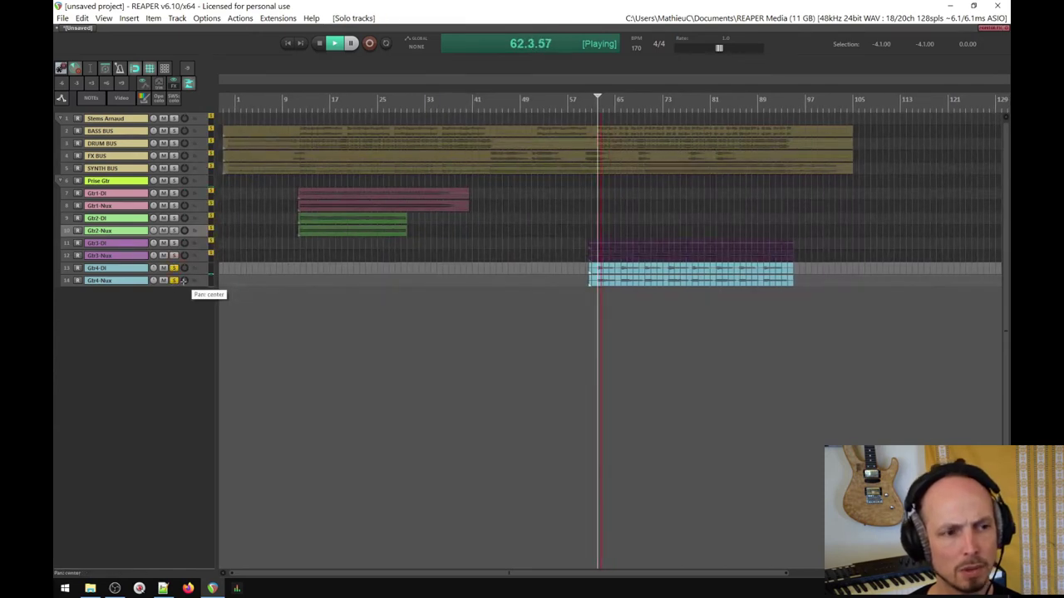
key(space)
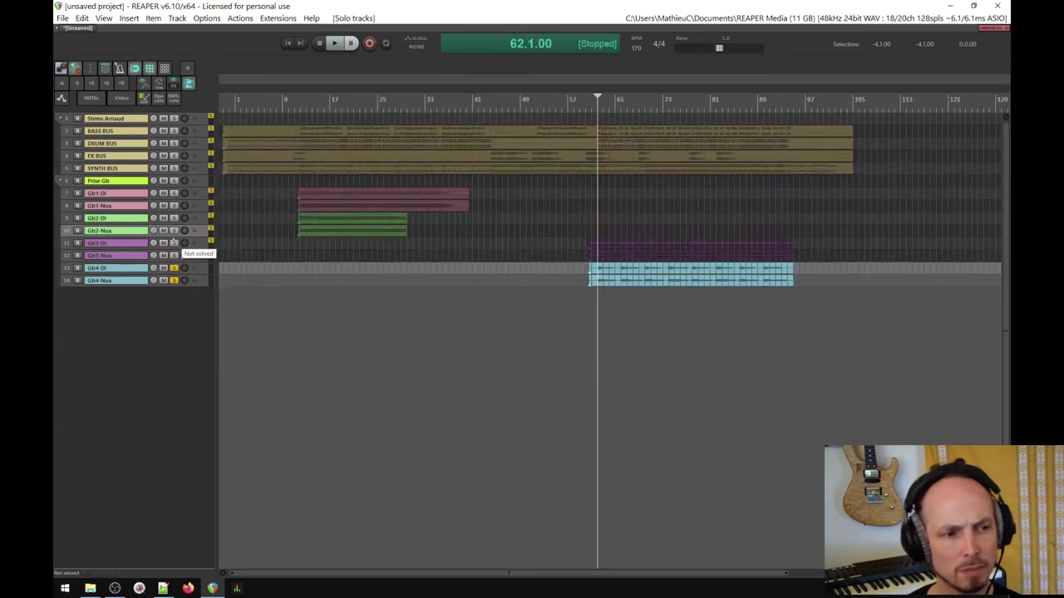
drag(173, 243, 174, 281)
key(space)
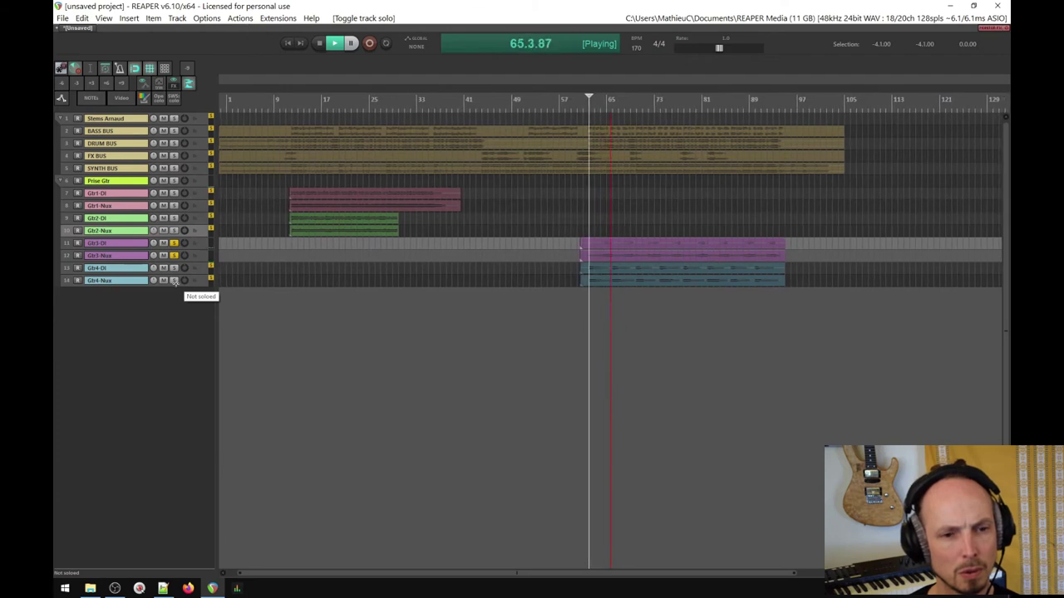
key(space)
click(173, 242)
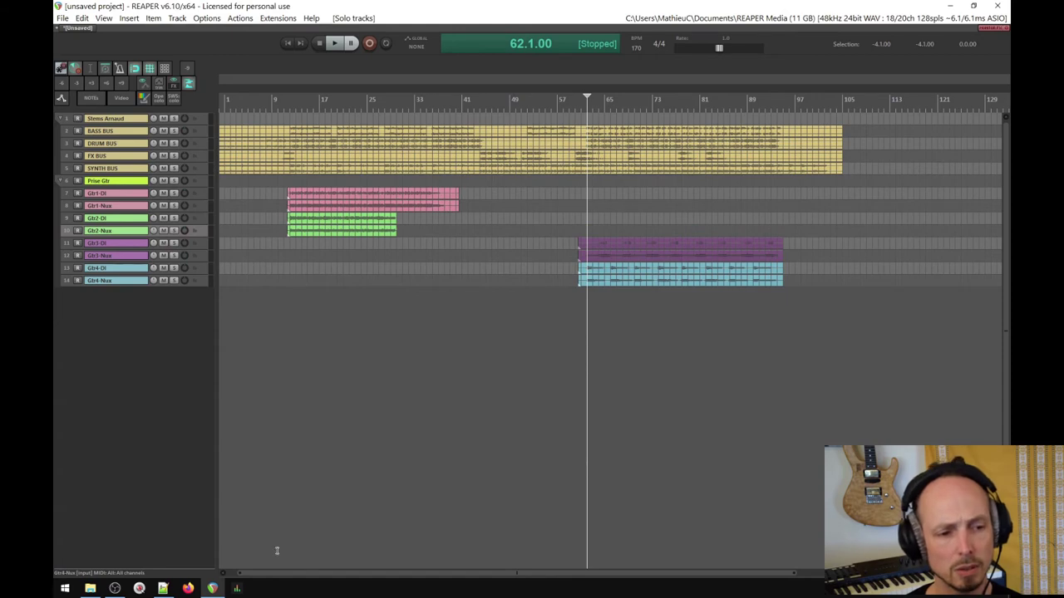
Set the time selection to the full length of the BASS BUS item, from bar -1 to bar 105.
drag(246, 573, 239, 574)
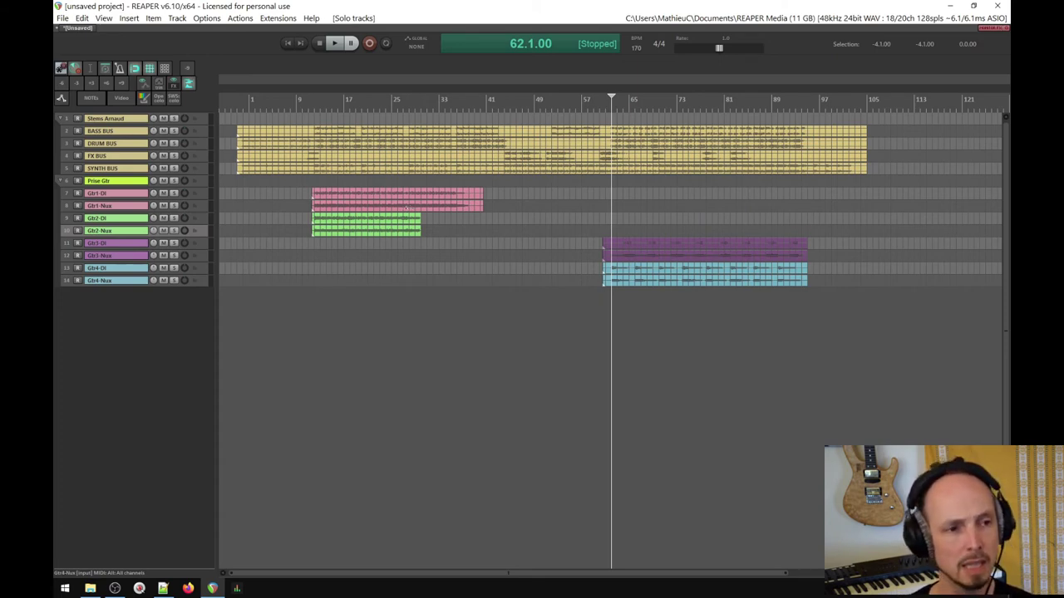
click(344, 133)
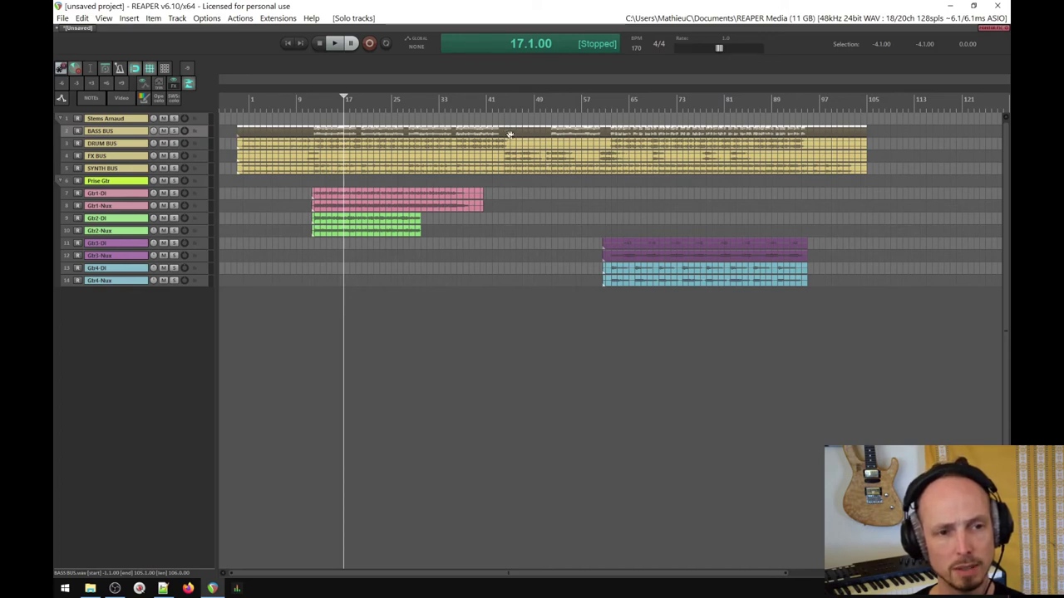
double_click(508, 132)
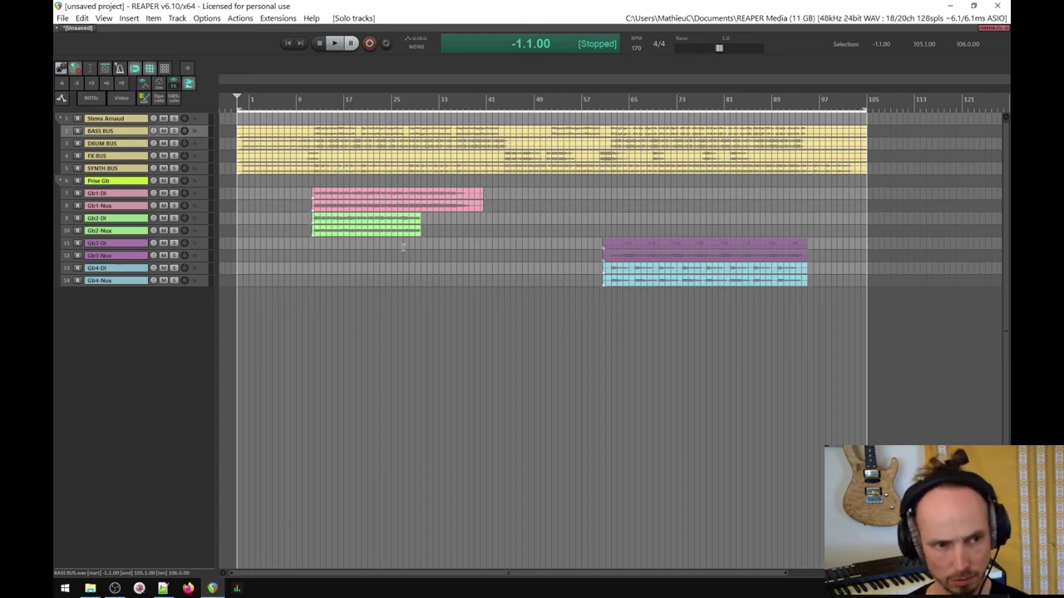
Select the tracks Gtr1-DI through Gtr4-Nux and set the render source to Stems (selected tracks).
click(128, 194)
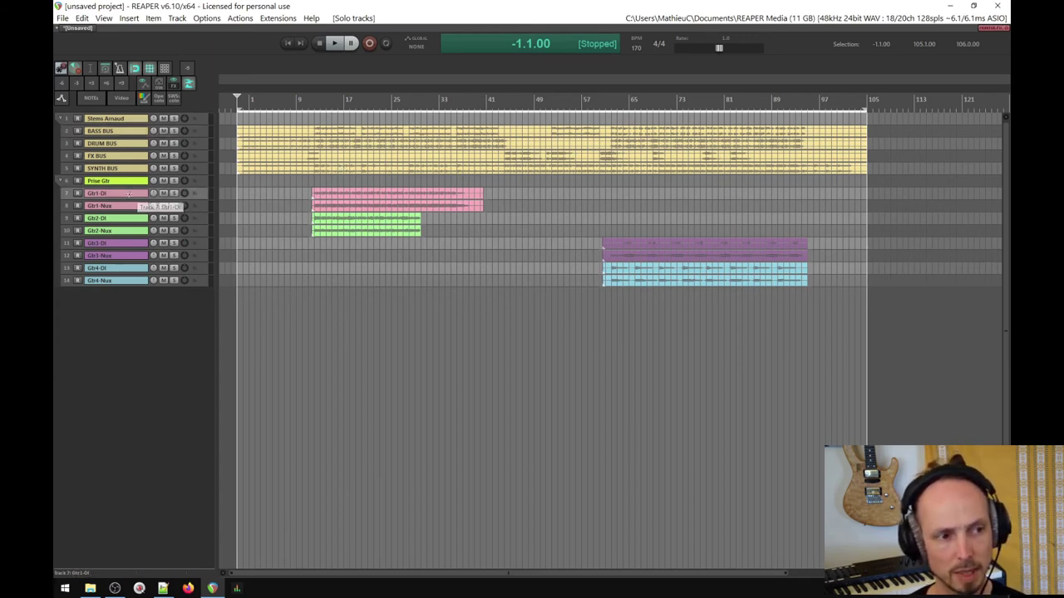
shift+click(131, 281)
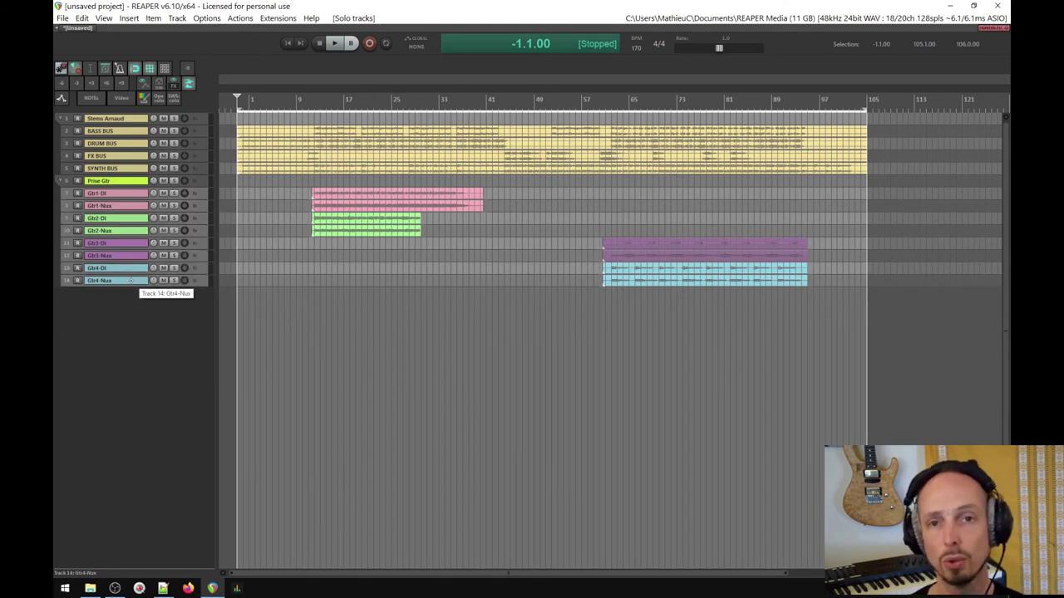
click(63, 18)
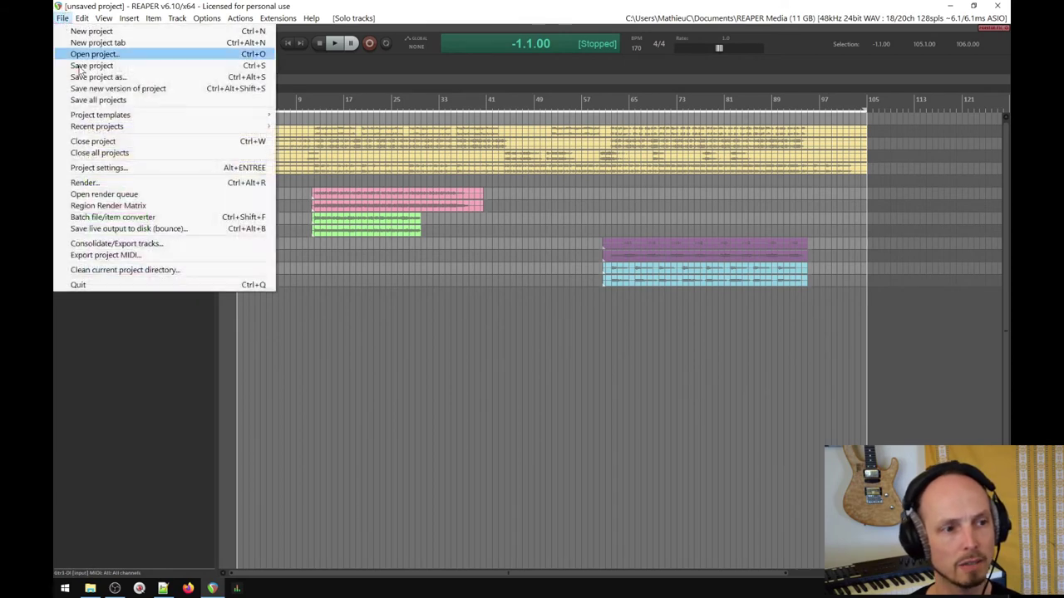
click(111, 182)
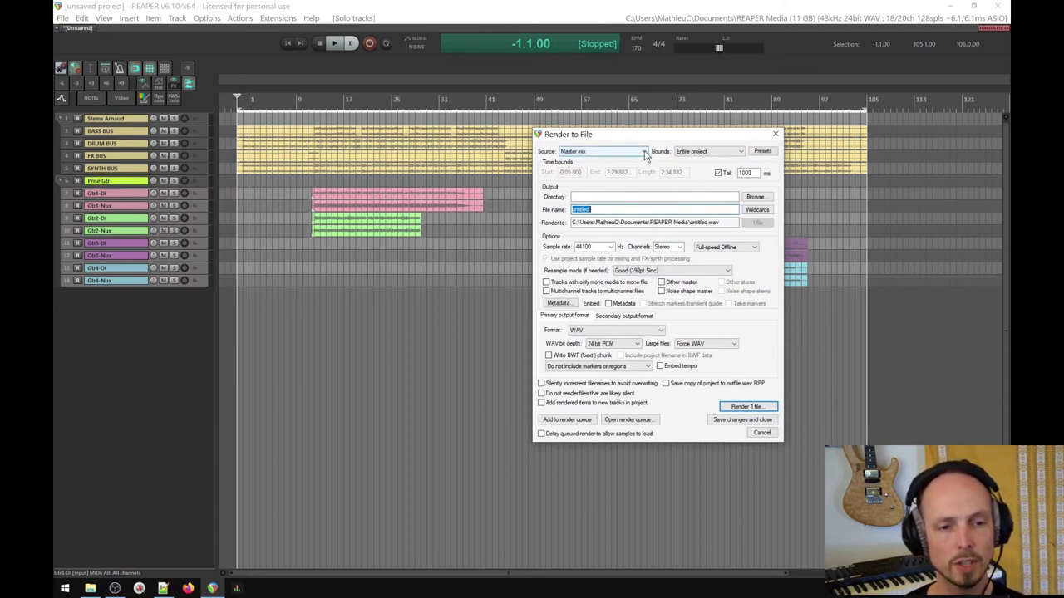
click(645, 154)
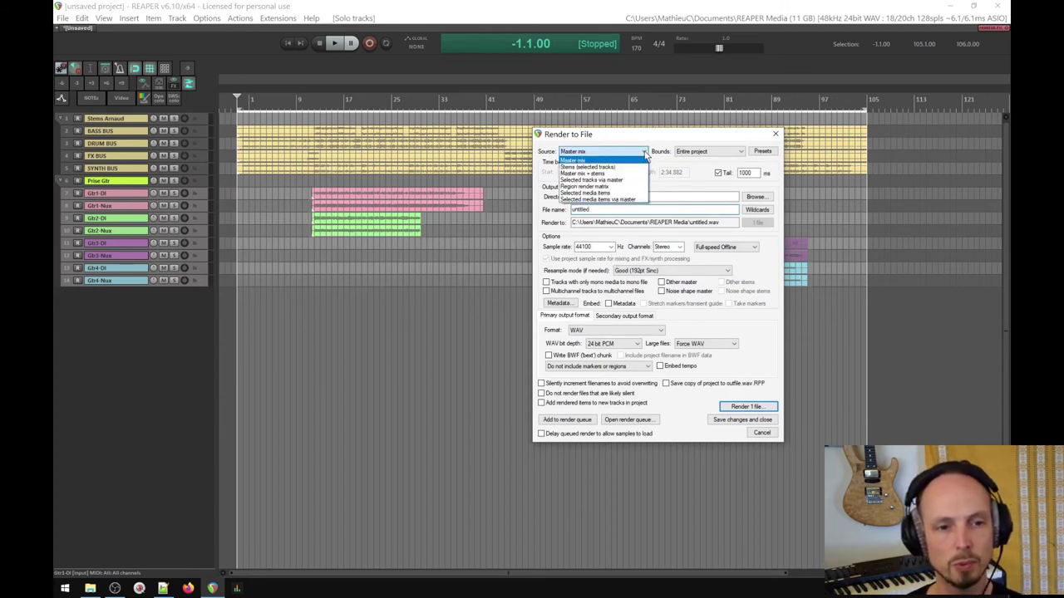
click(588, 167)
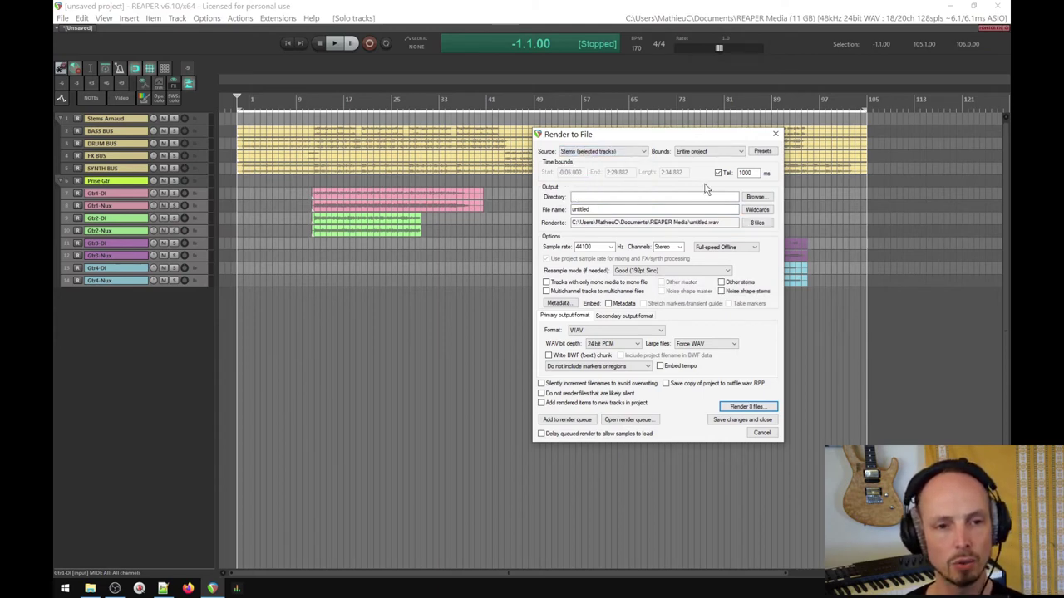
Set the render bounds to Time selection and the output directory to the Desktop.
click(738, 155)
click(686, 173)
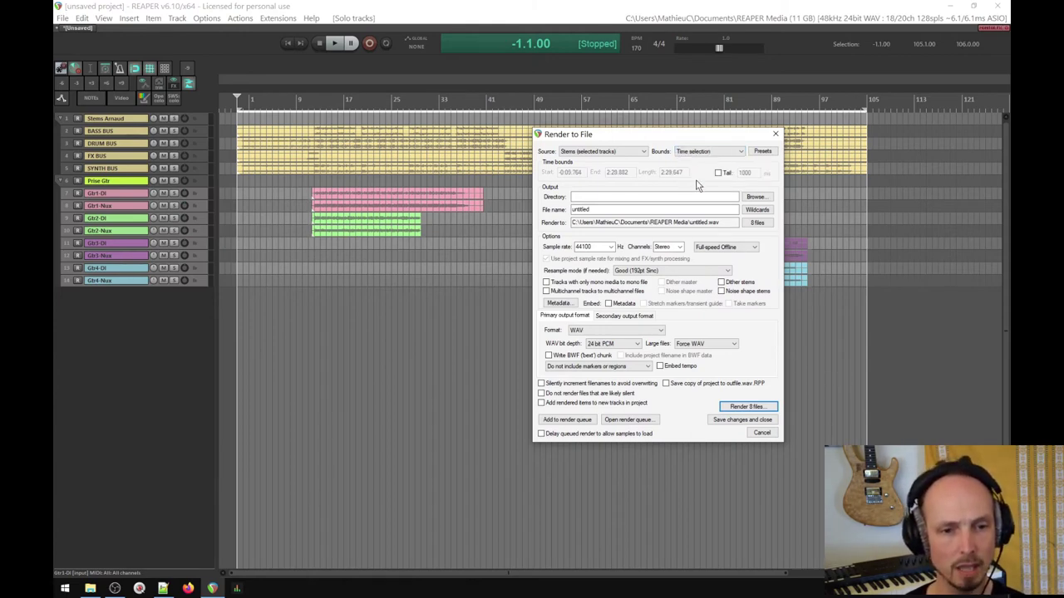
click(755, 197)
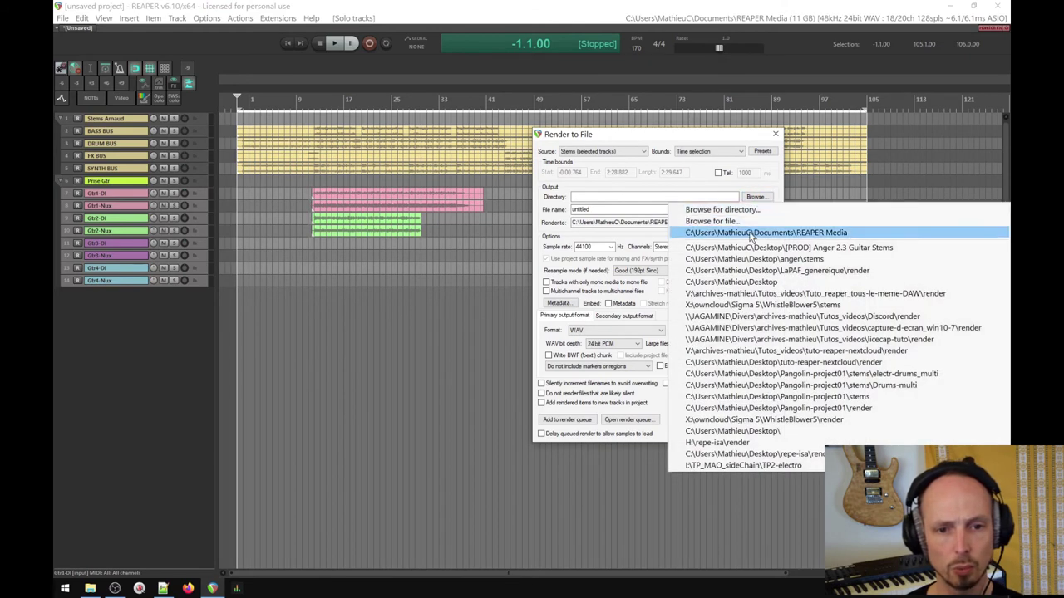
click(746, 213)
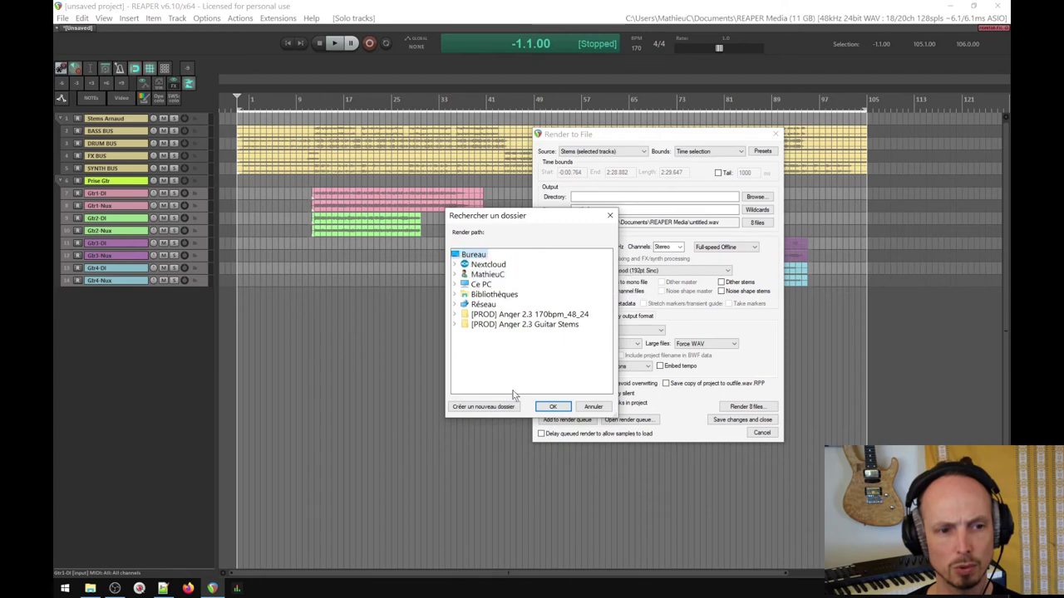
click(553, 407)
Set the render file name to the $track wildcard and check the list of files to render.
double_click(614, 209)
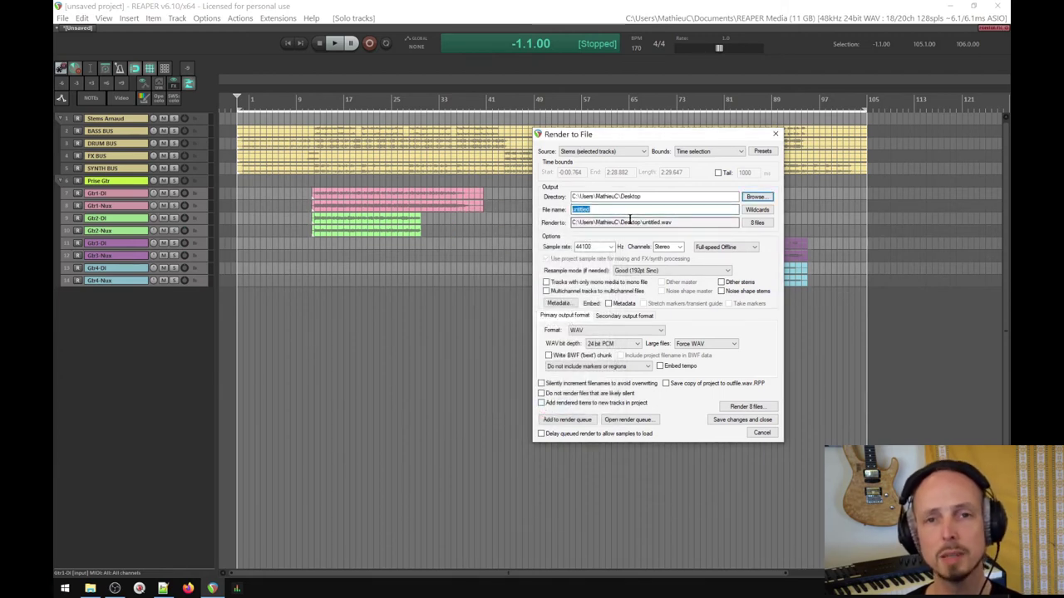
text(track)
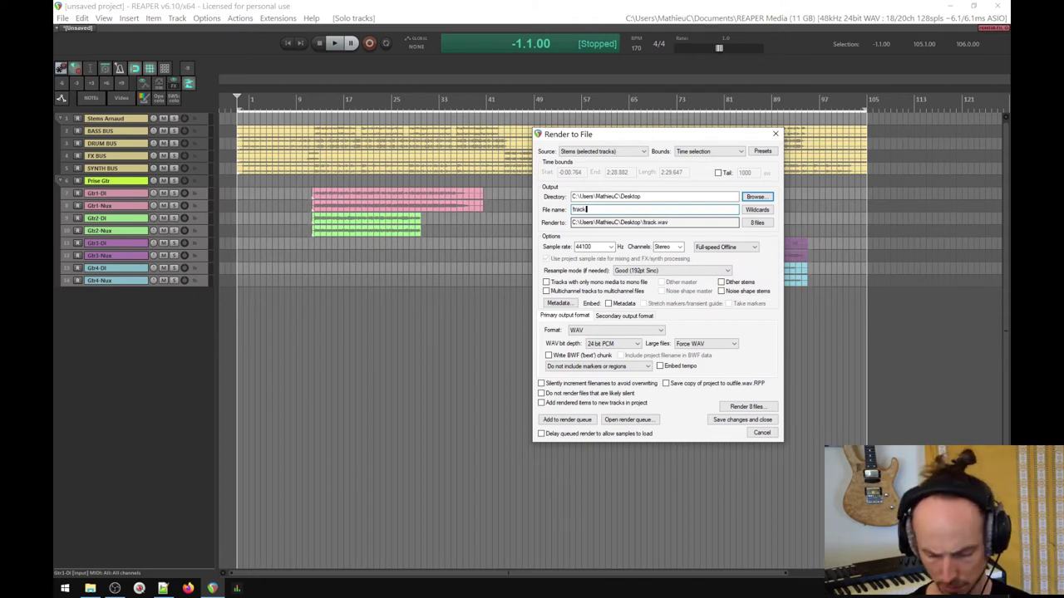
key(Home)
key(Delete)
text($)
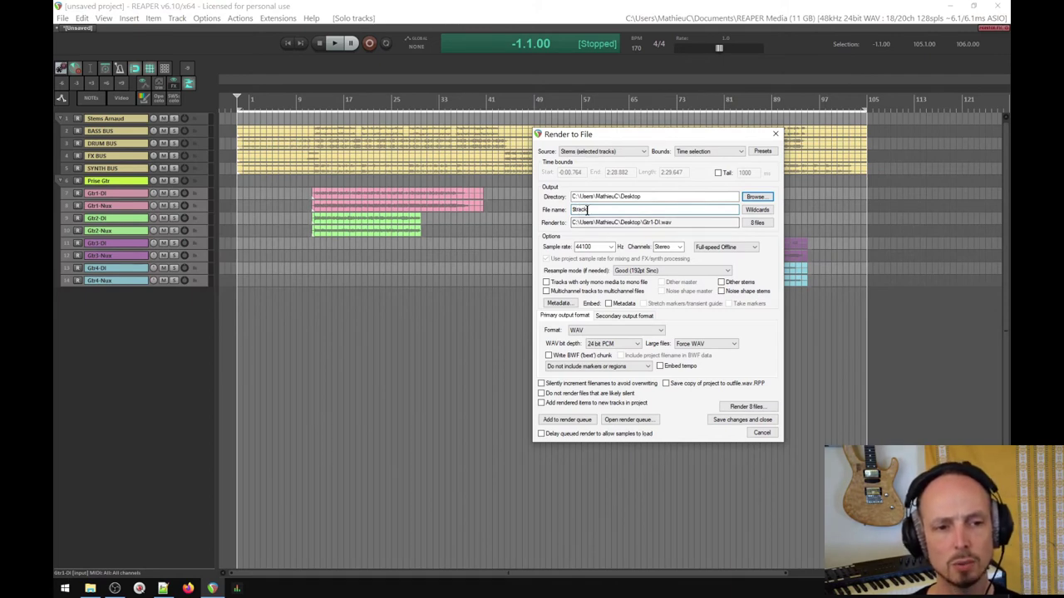
click(757, 222)
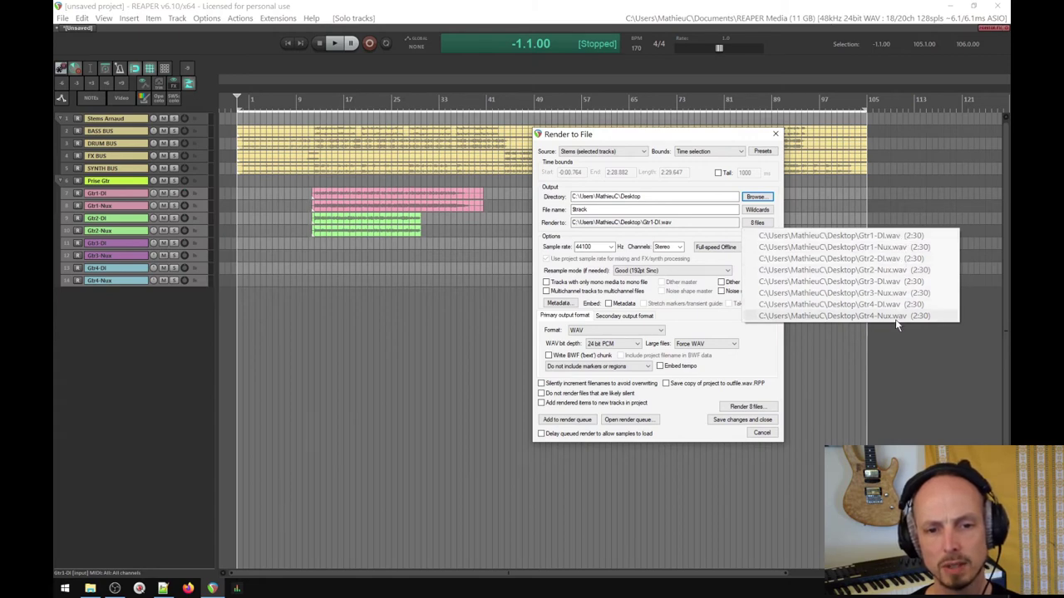
click(705, 184)
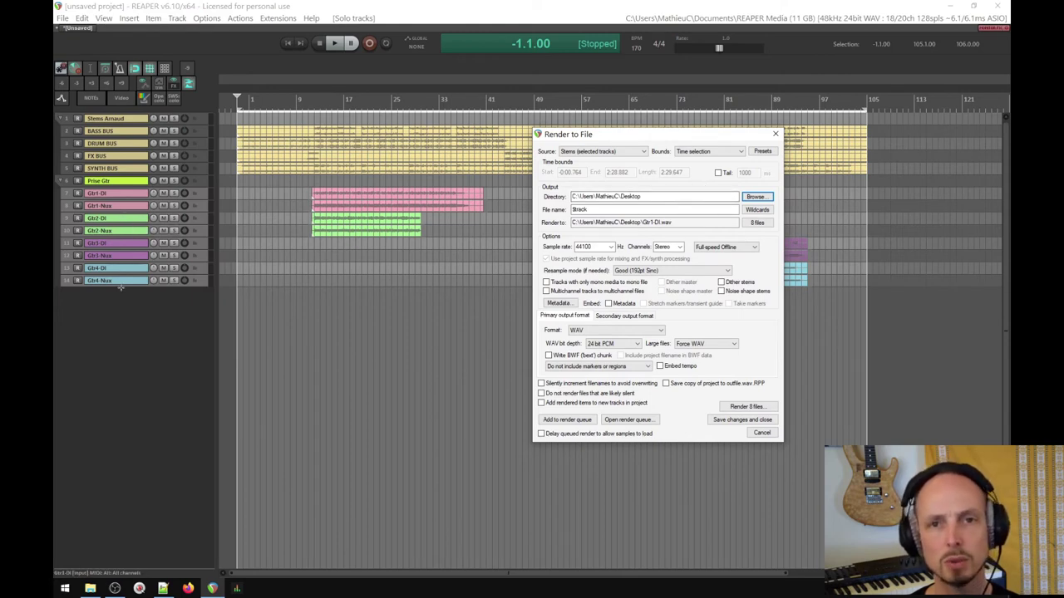
Set the render sample rate to 48000 Hz and the channels to Mono.
click(610, 246)
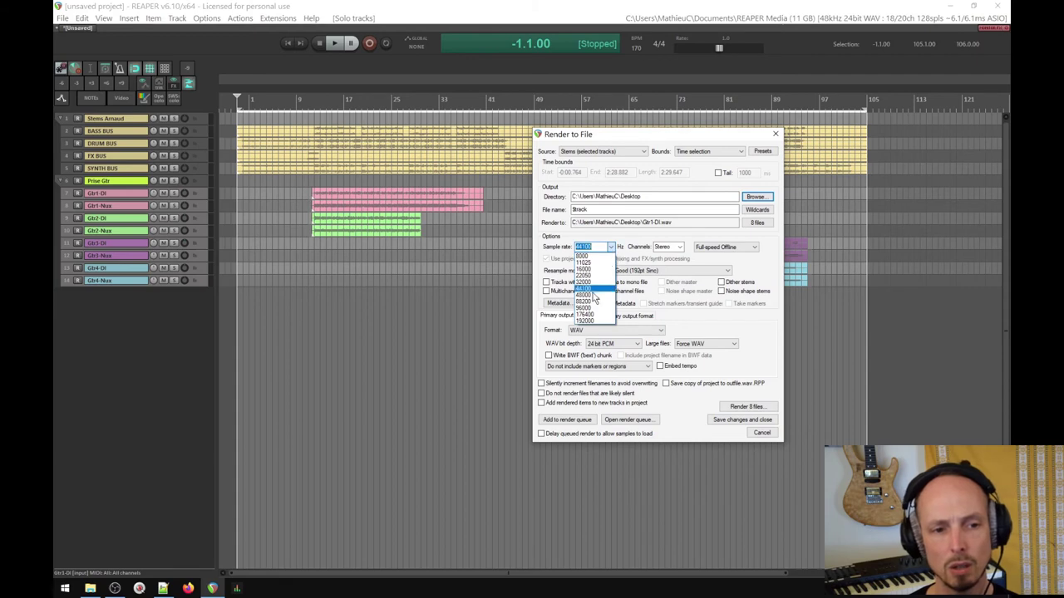
click(592, 297)
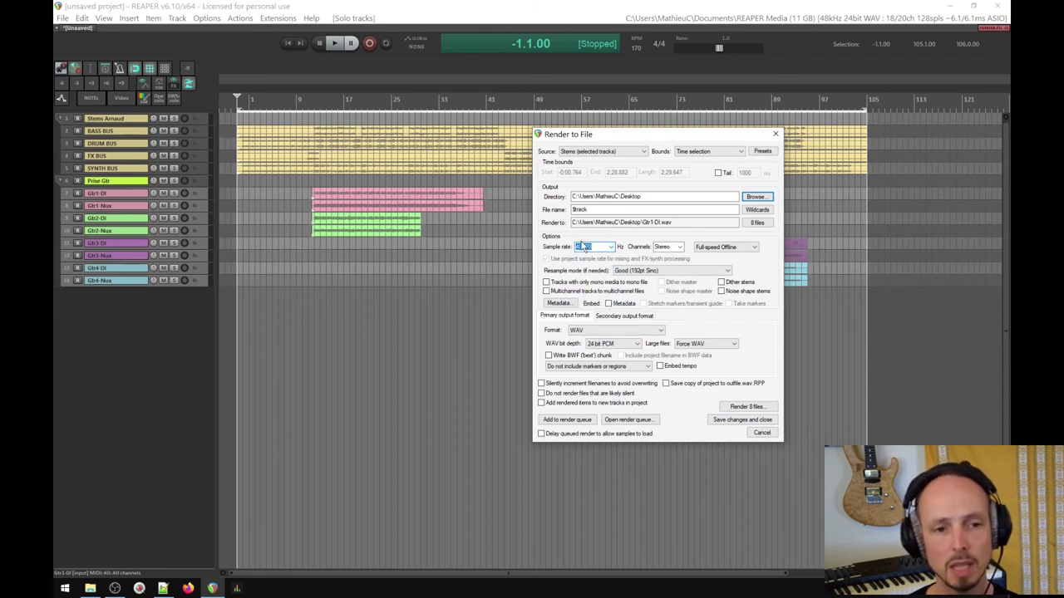
click(679, 248)
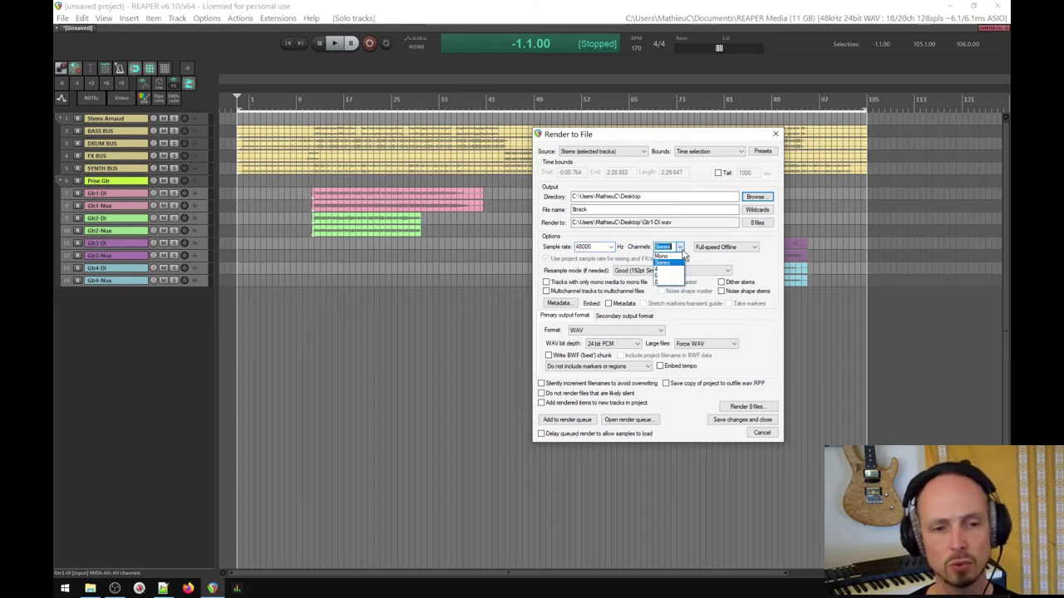
click(669, 256)
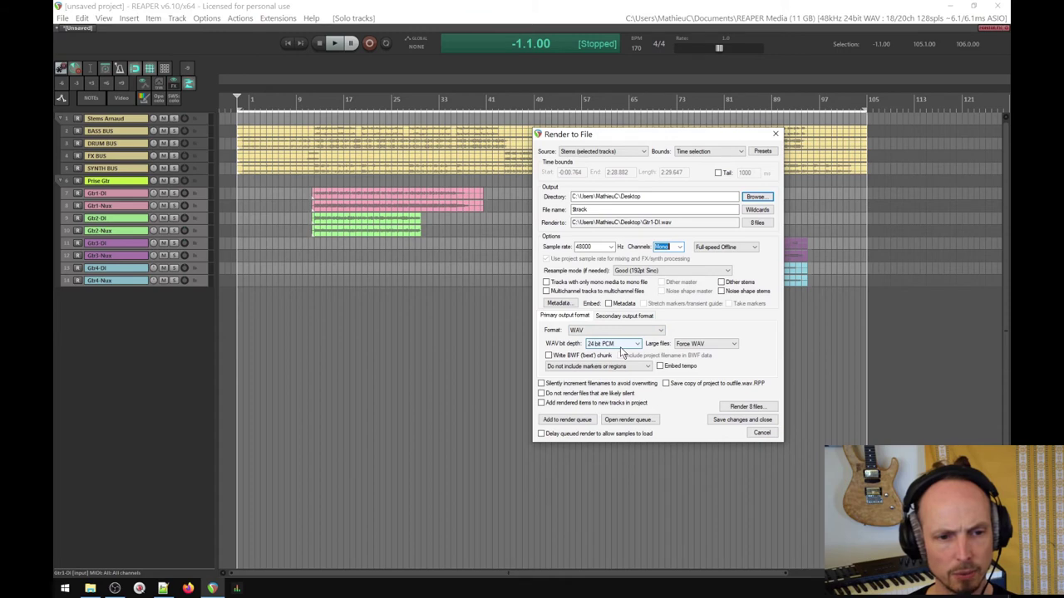
Check the list of output files, enable Embed tempo, render the eight guitar stems and close the render windows.
click(756, 223)
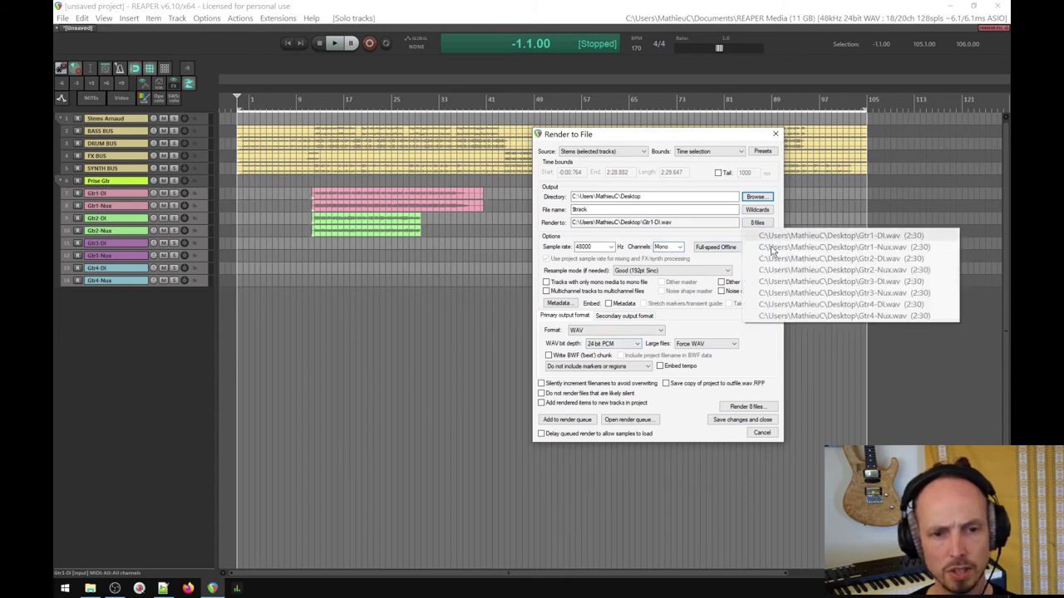
click(754, 367)
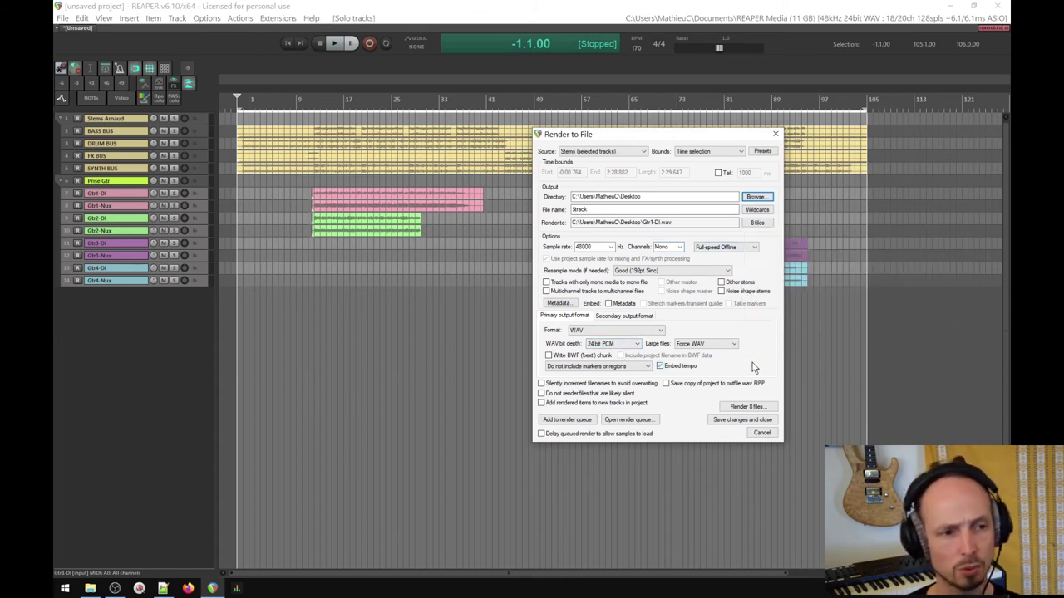
click(755, 409)
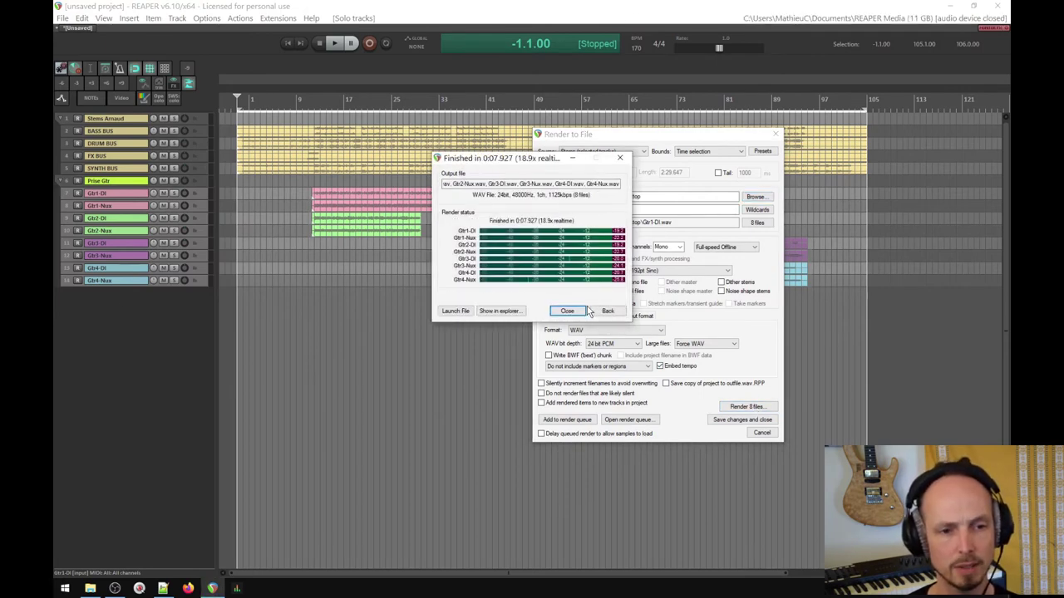
click(570, 310)
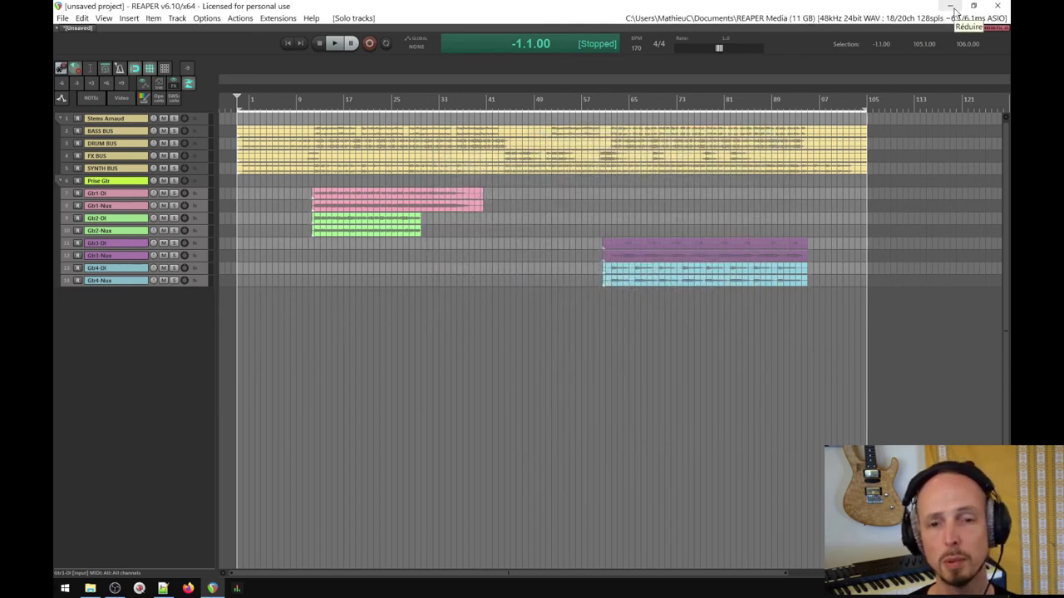
Switch to the desktop and examine the rendered guitar WAV files.
click(952, 8)
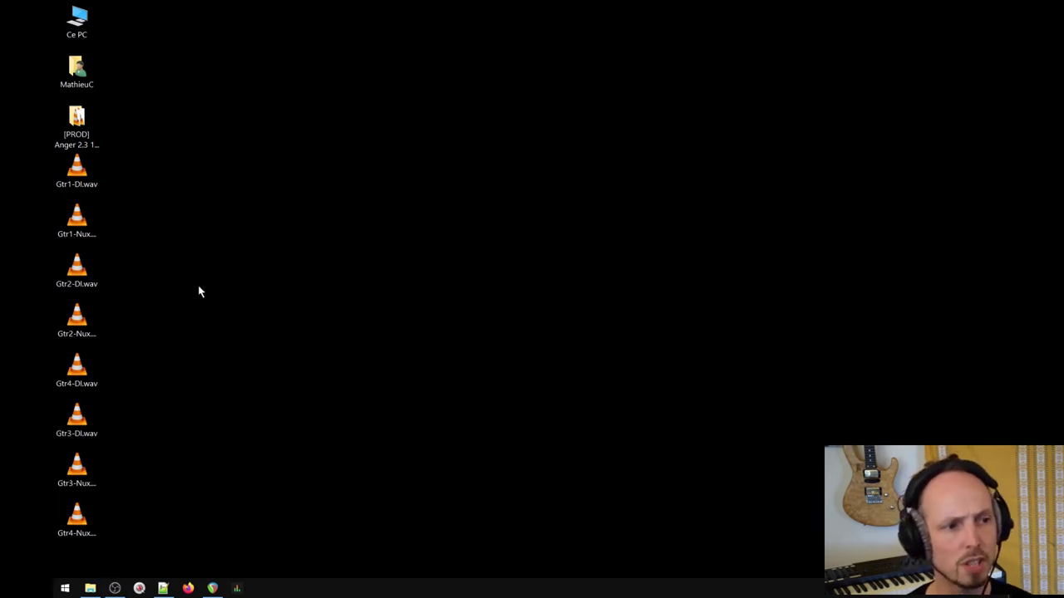
drag(119, 174, 72, 505)
click(218, 440)
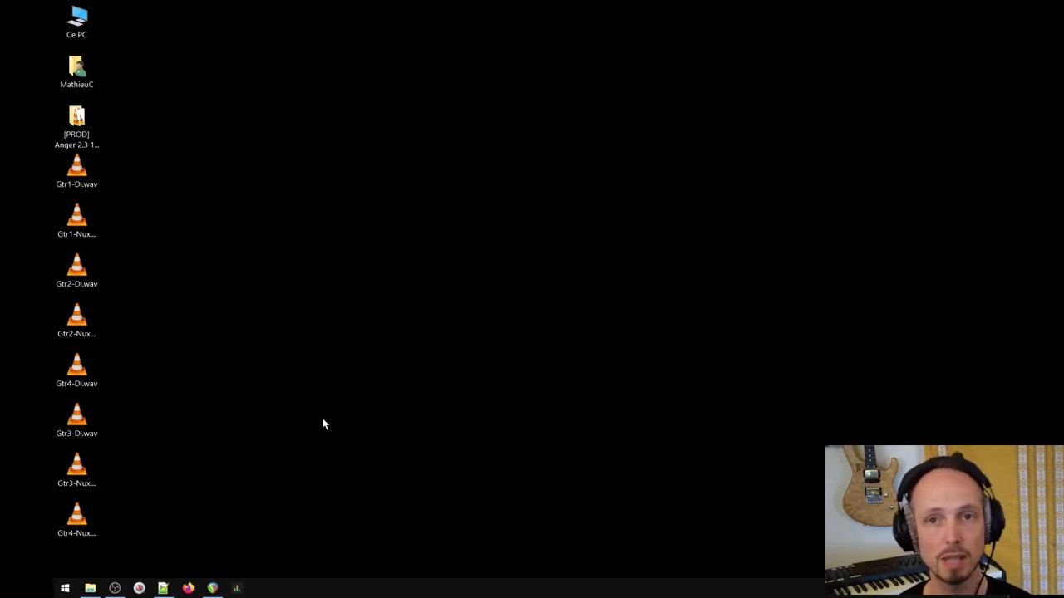
Return to REAPER, create a new project in a separate tab and set its tempo to 170 BPM.
click(213, 587)
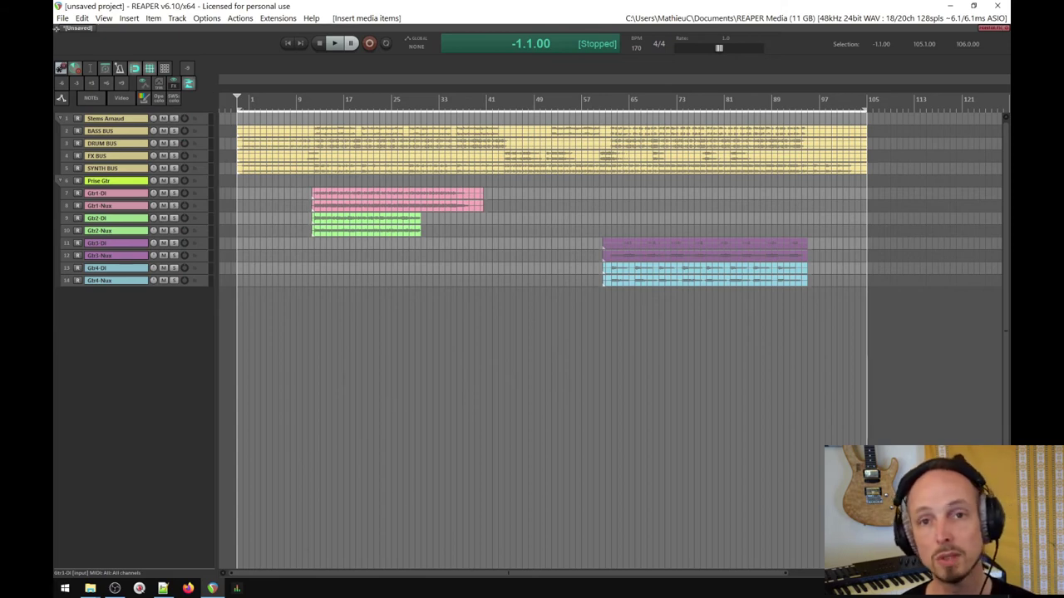
right_click(67, 28)
click(69, 37)
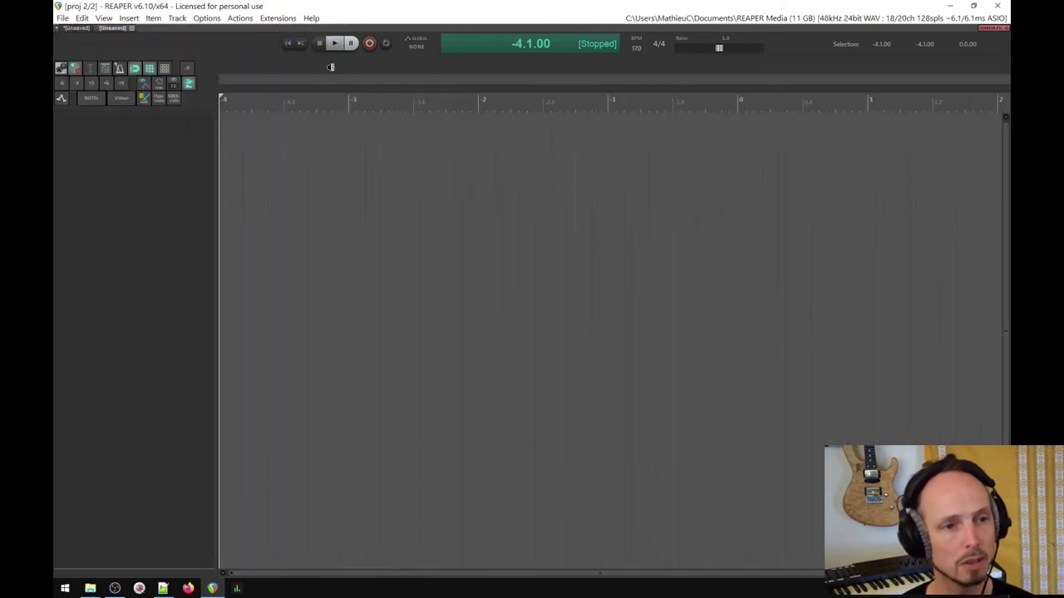
click(637, 49)
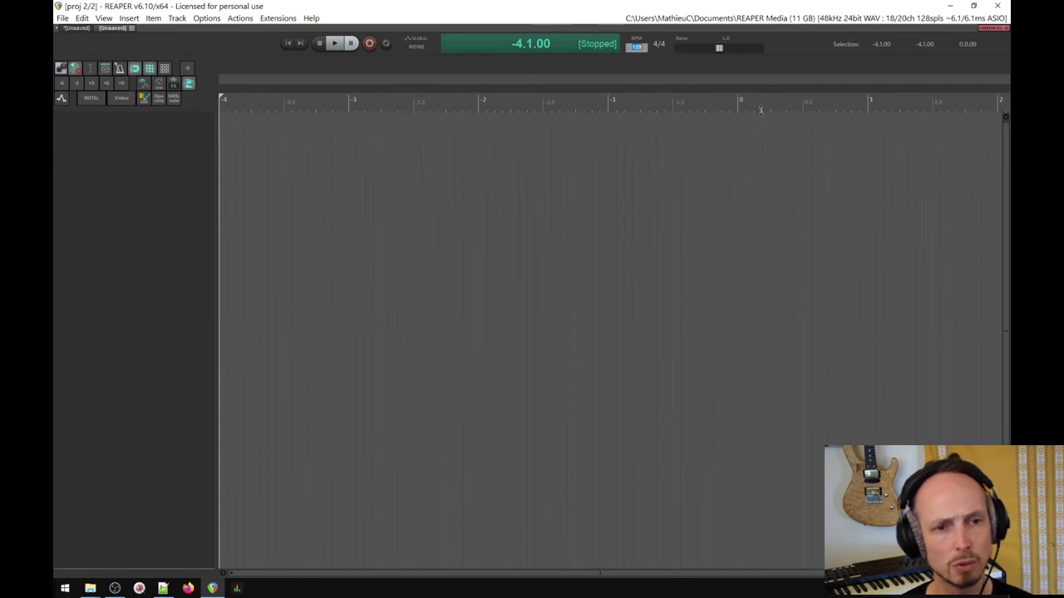
text(170)
key(Return)
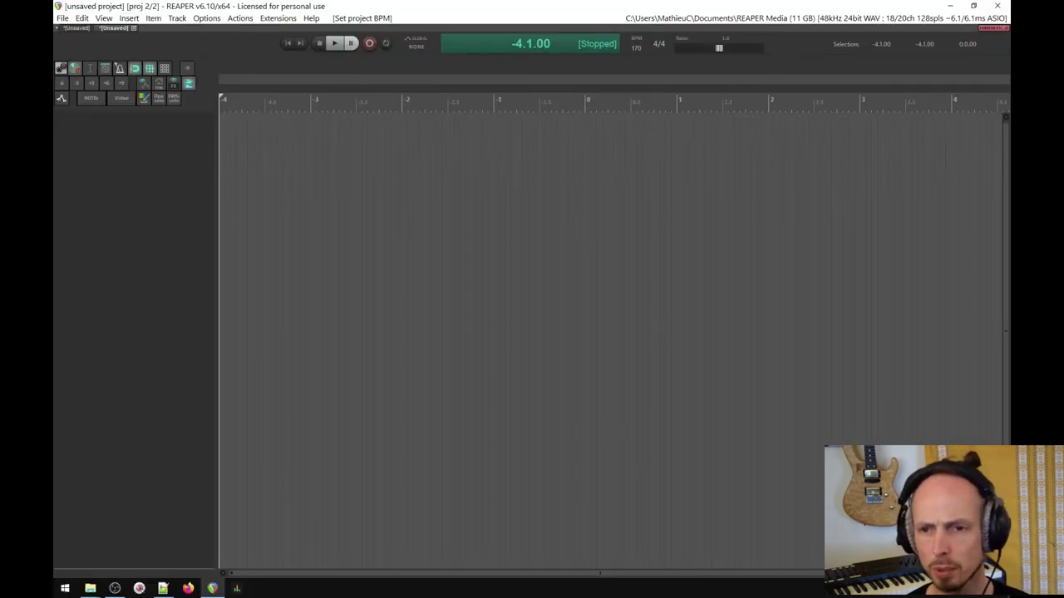
Insert the four bus stems and the eight rendered guitar files on separate tracks, all starting at bar -1.
drag(1008, 187, 491, 156)
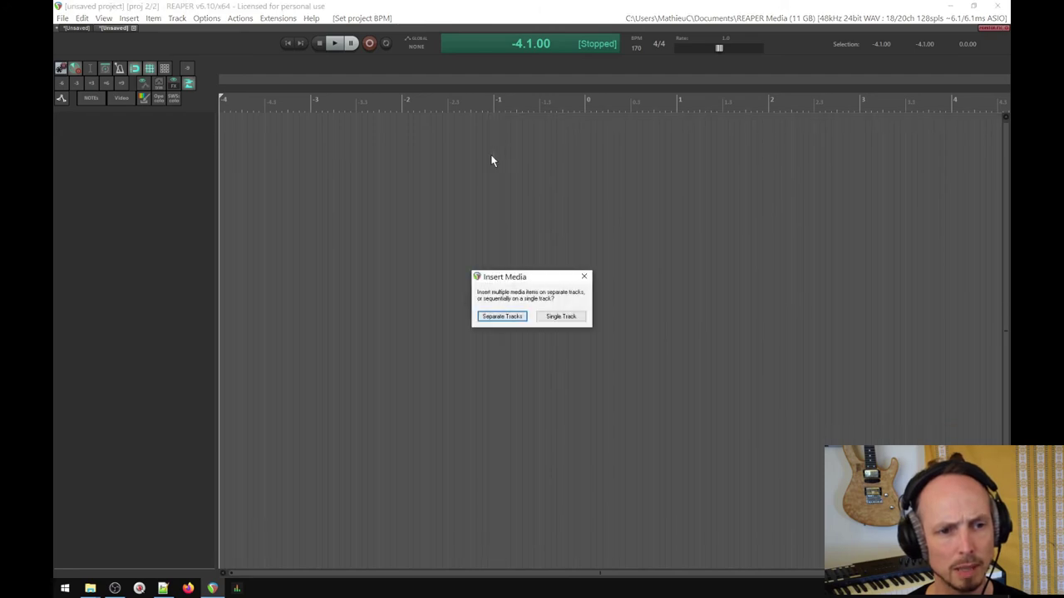
click(502, 316)
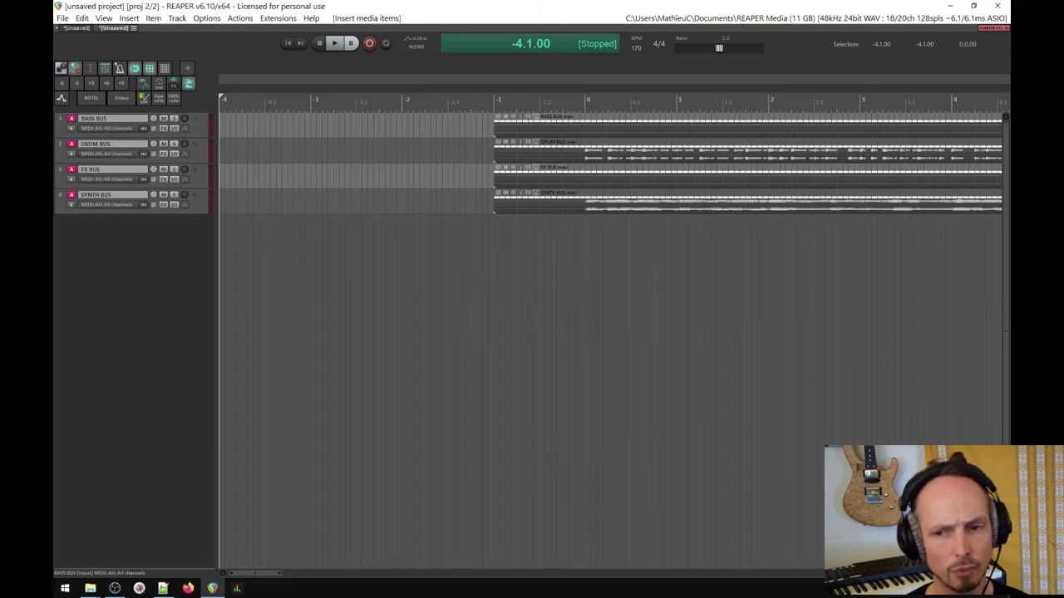
key(alt+Tab)
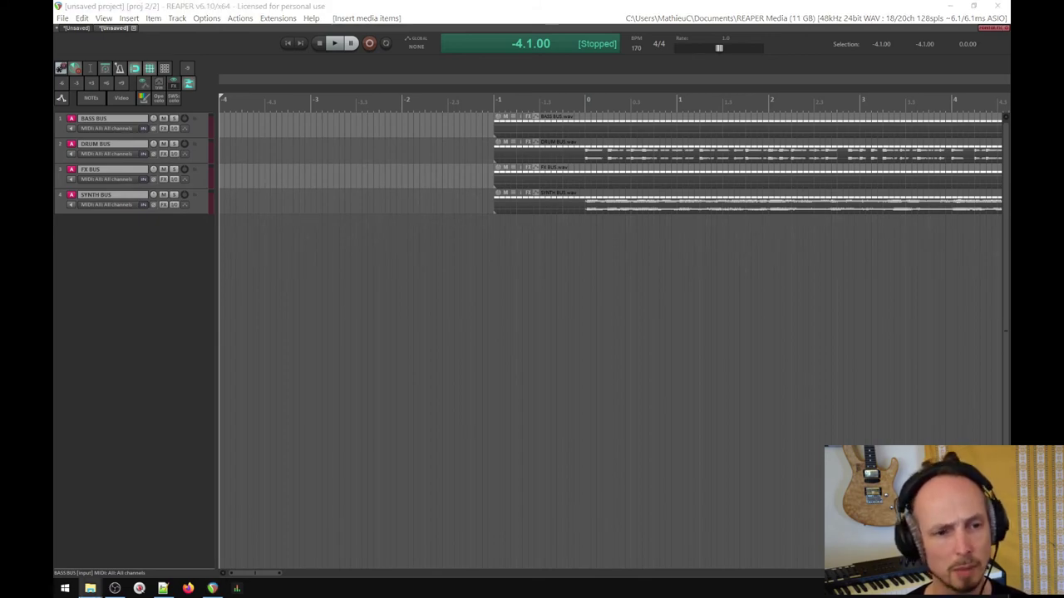
drag(1002, 312, 496, 307)
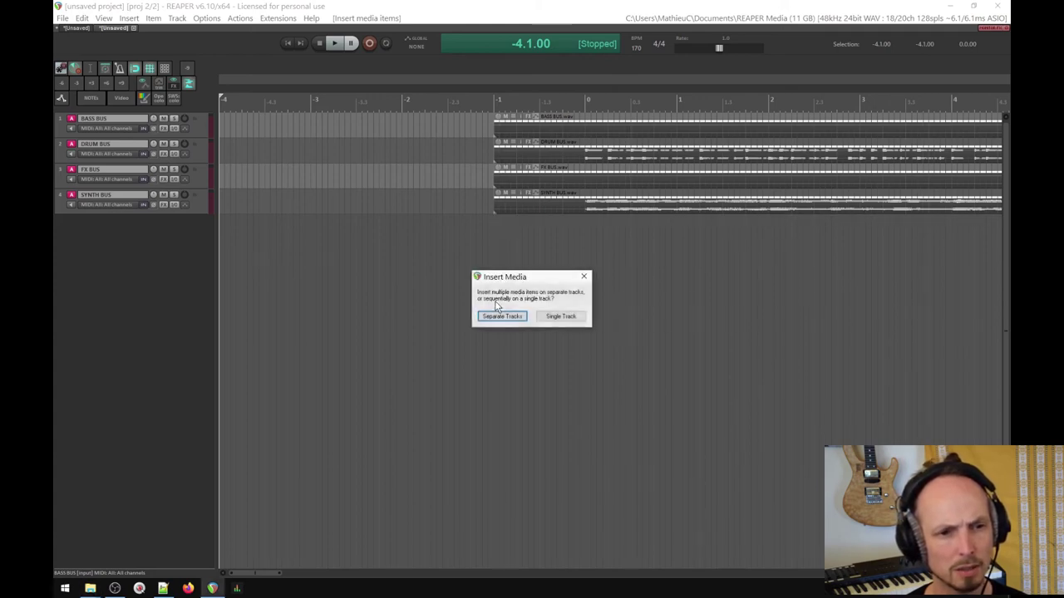
click(501, 318)
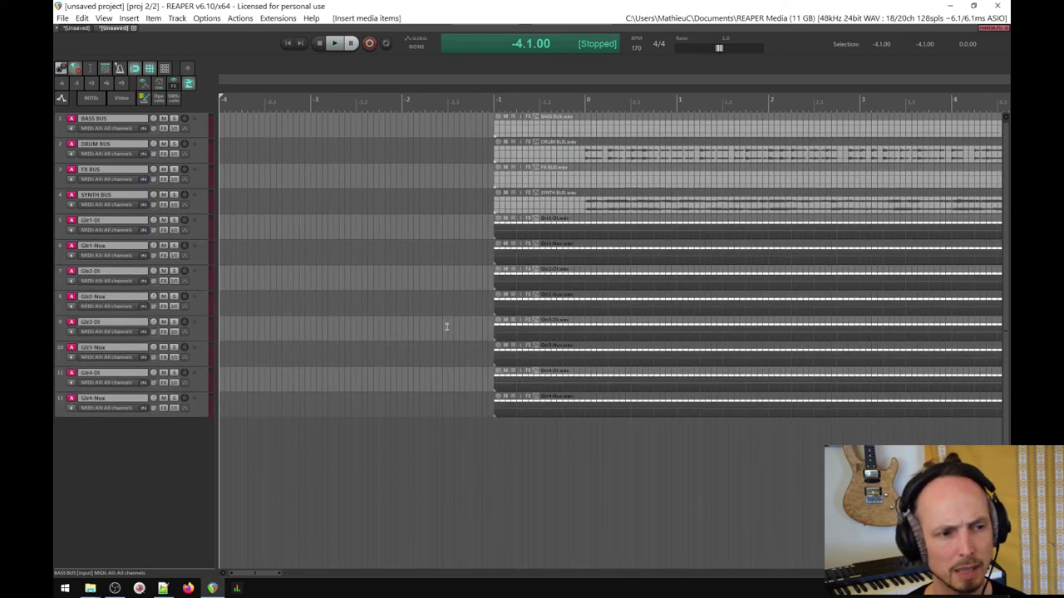
Disarm recording on all twelve tracks and reduce their height so the whole session fits compactly.
scroll(446, 325, down, 5)
scroll(442, 326, down, 4)
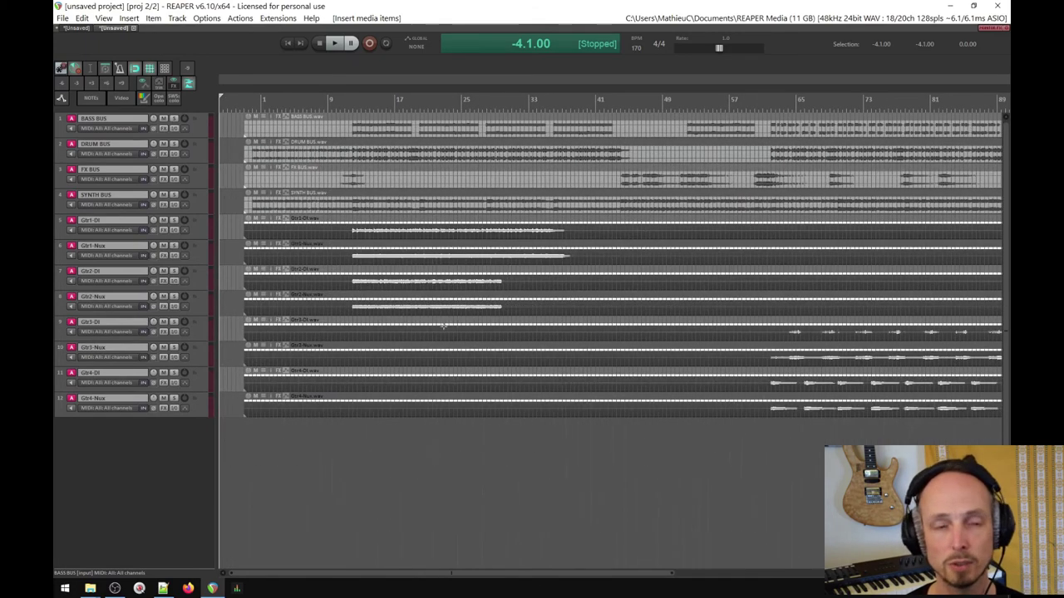
click(71, 143)
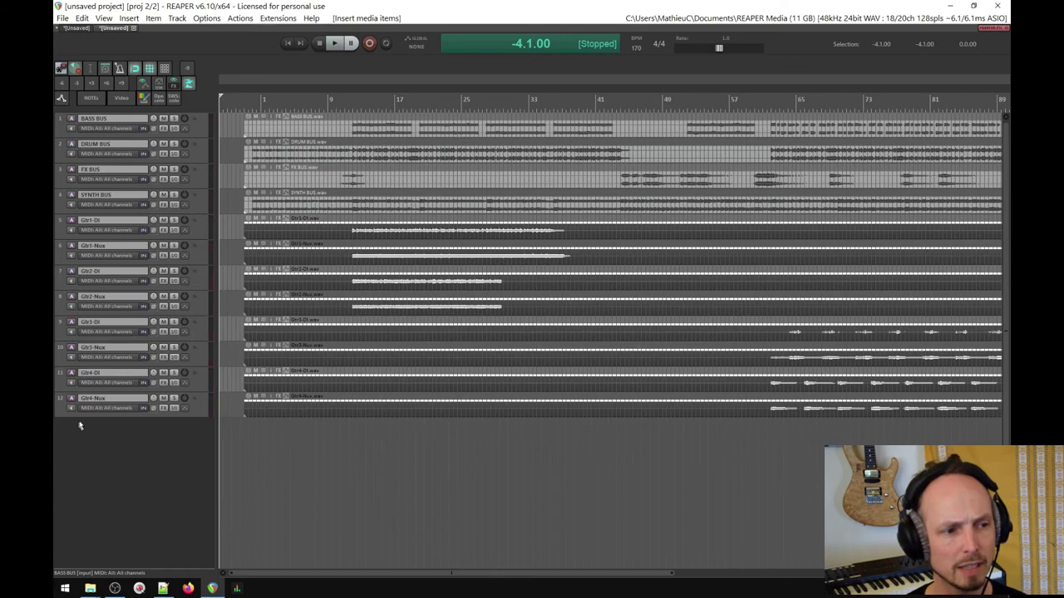
drag(81, 426, 79, 432)
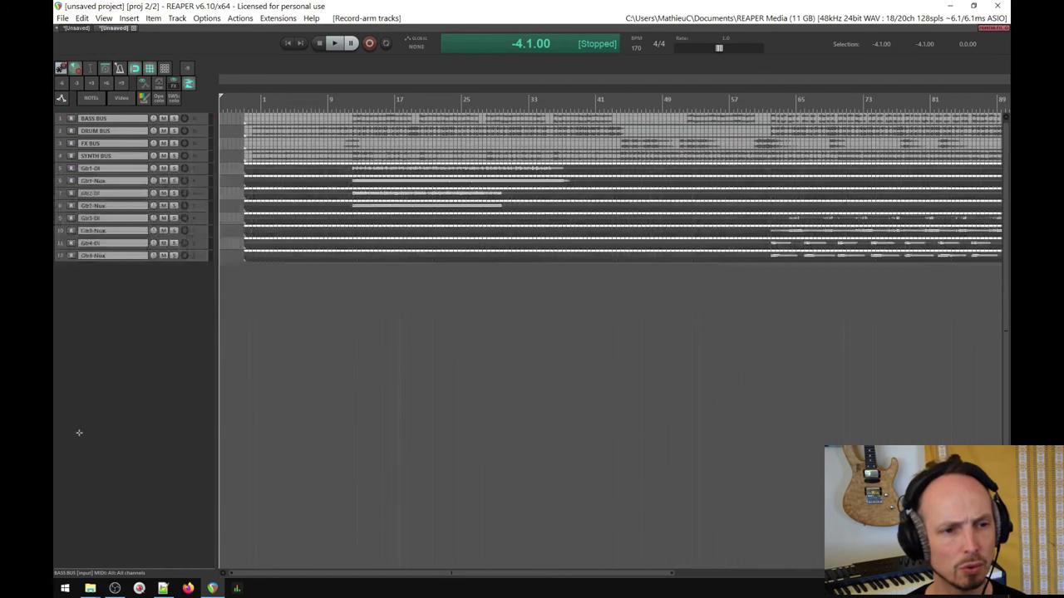
Play the project from bar 12 and audition Gtr1-DI, Gtr1-Nux, Gtr2-Nux and Gtr2-DI in solo, one after another.
click(350, 171)
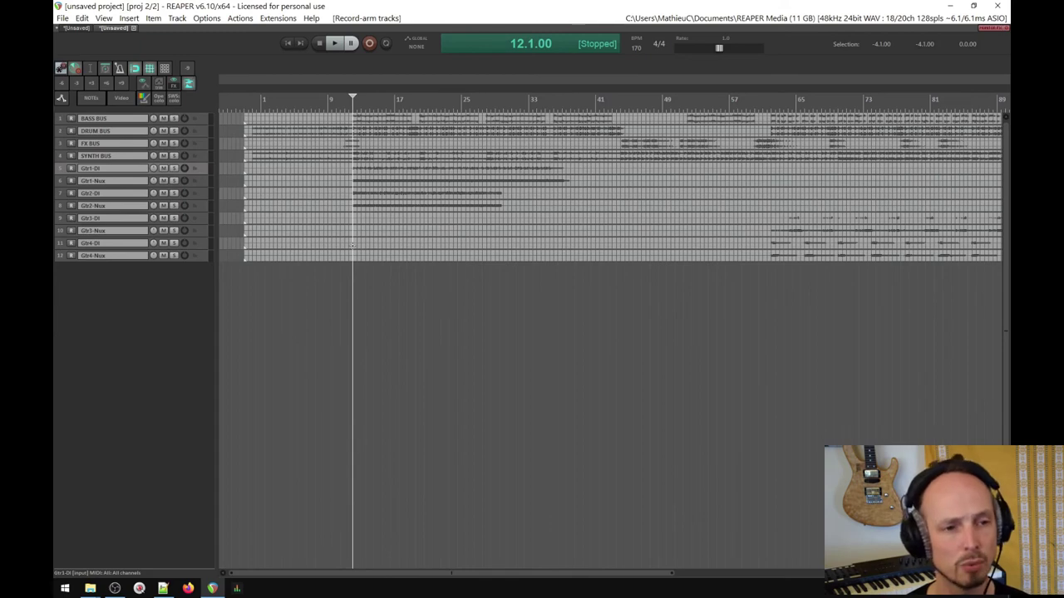
key(space)
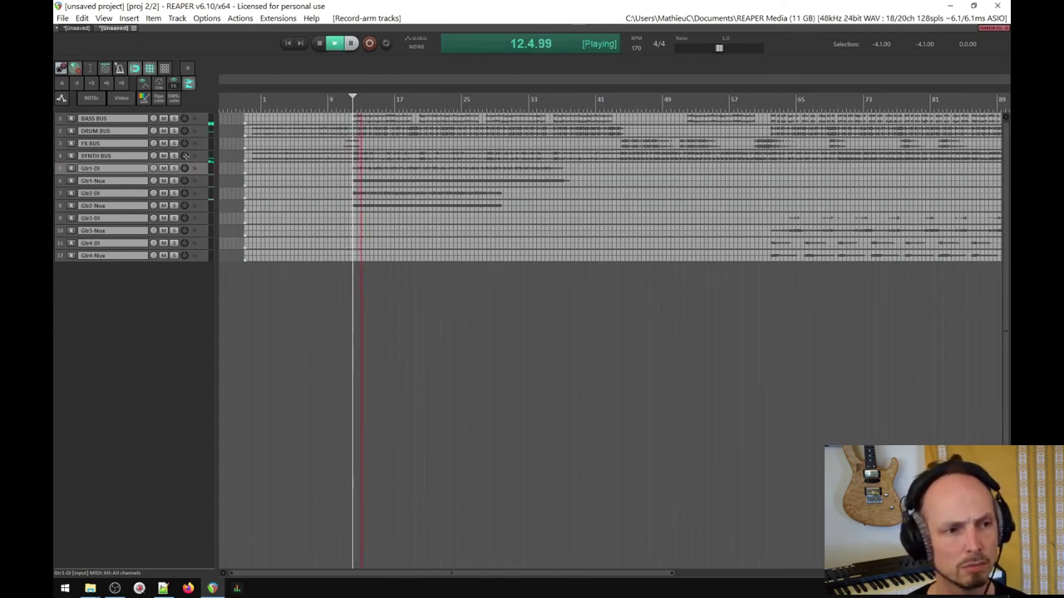
click(174, 168)
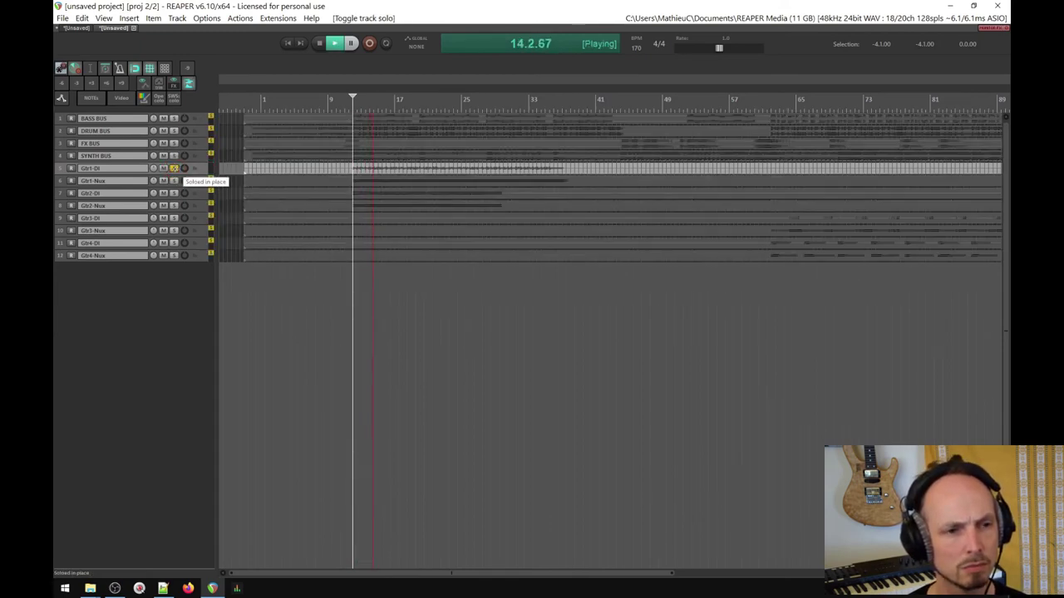
click(174, 168)
click(174, 180)
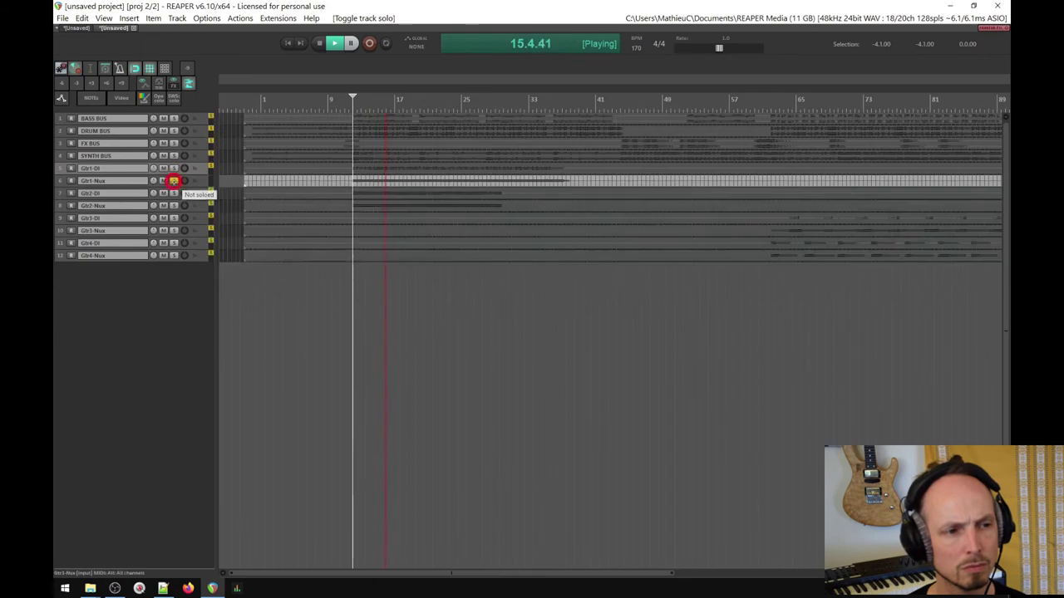
click(174, 180)
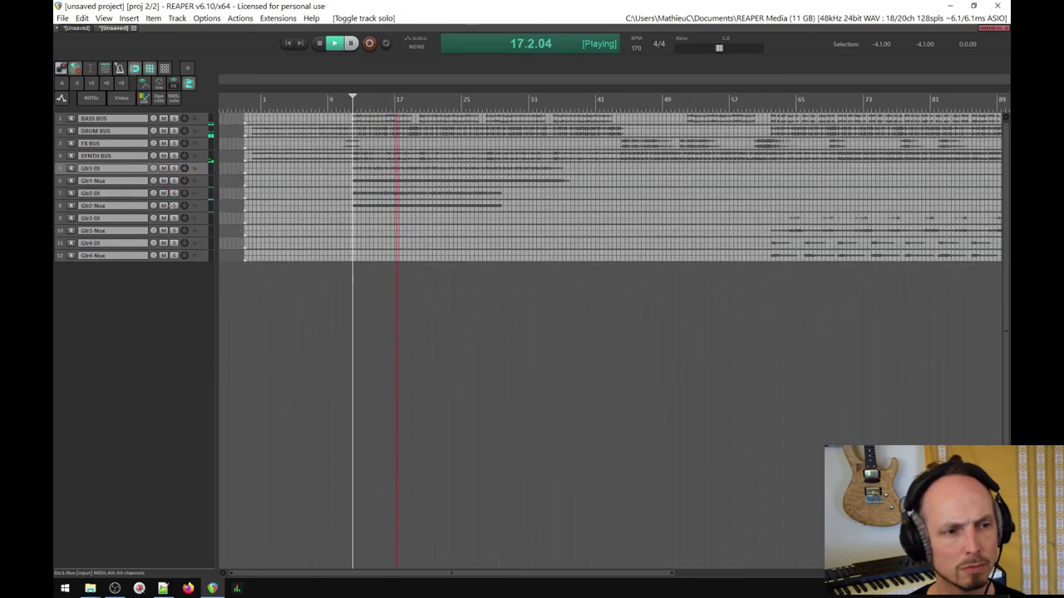
click(173, 205)
click(173, 205)
click(174, 193)
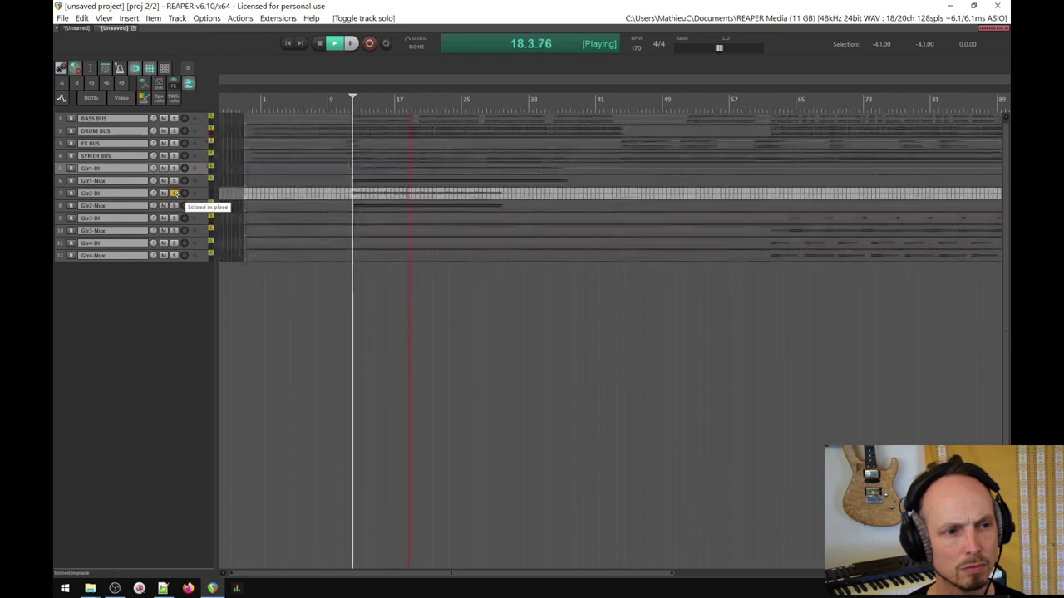
click(175, 193)
key(space)
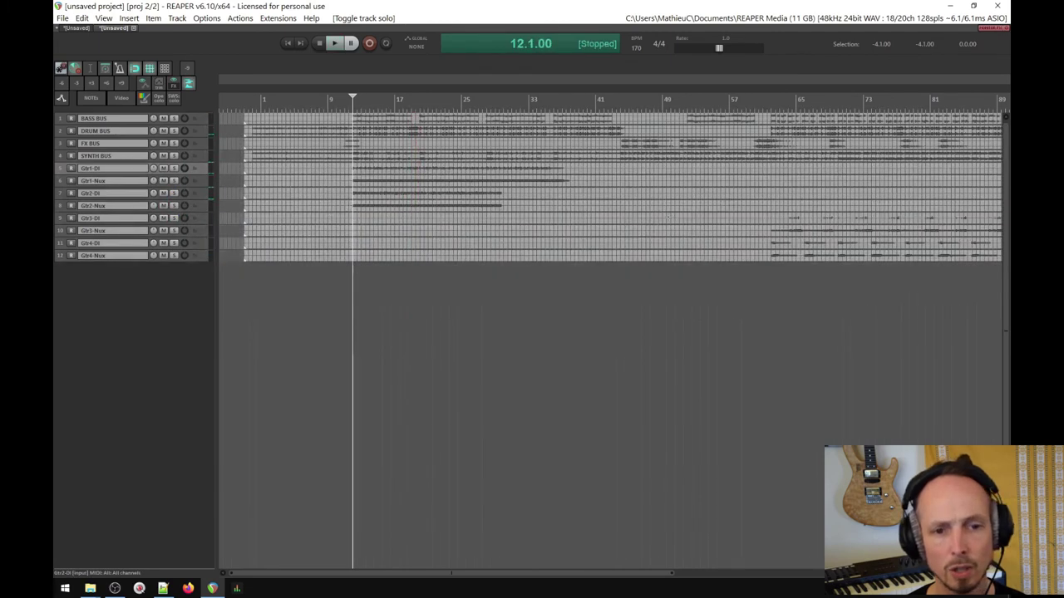
Audition the Gtr3-DI and Gtr3-Nux tracks in solo from around bars 62 and 63, then stop playback and unsolo them.
scroll(428, 178, down, 3)
scroll(503, 171, up, 1)
click(499, 193)
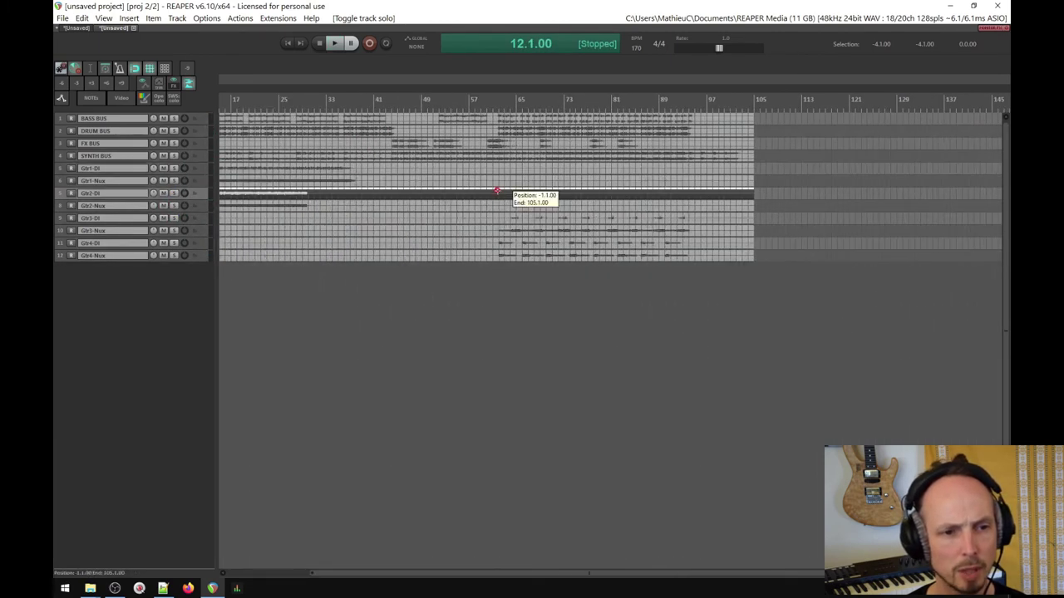
click(174, 218)
key(space)
key(space)
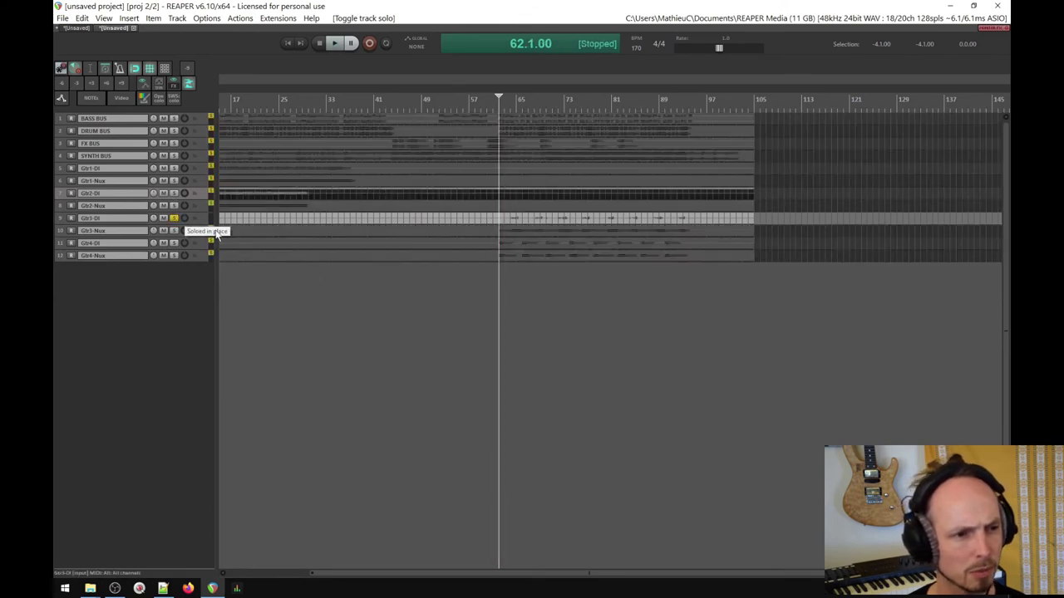
click(503, 208)
key(space)
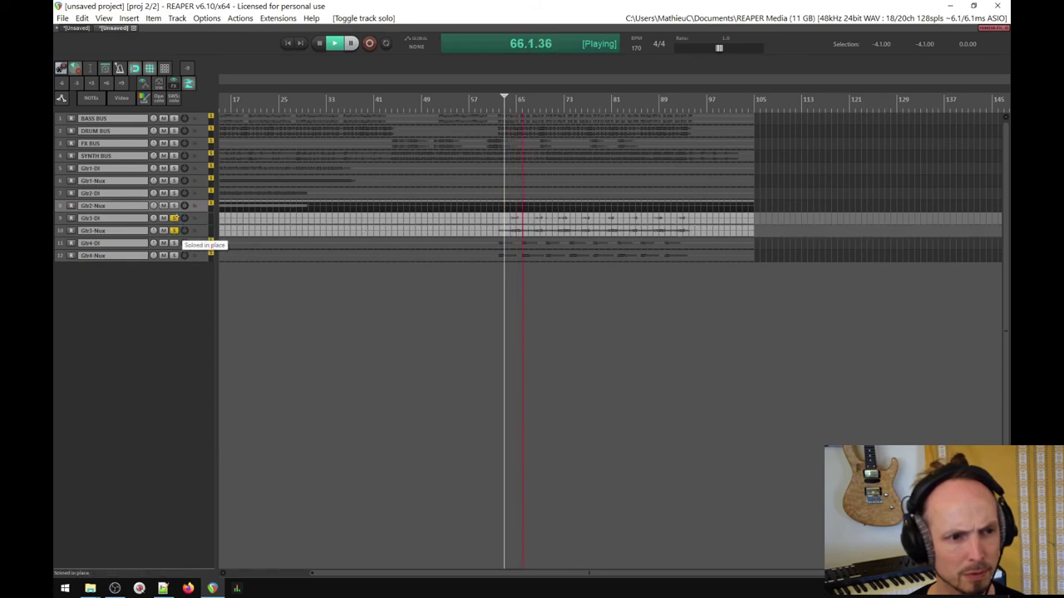
click(174, 230)
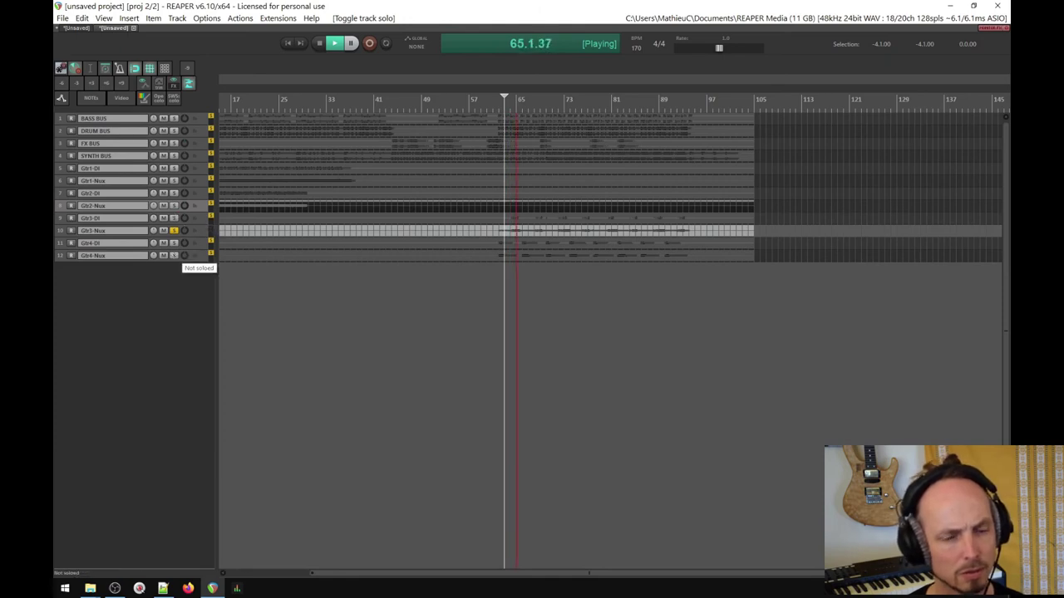
key(space)
click(173, 231)
Audition Gtr4-DI in solo from bar 62, then switch the solo to Gtr4-Nux.
click(174, 244)
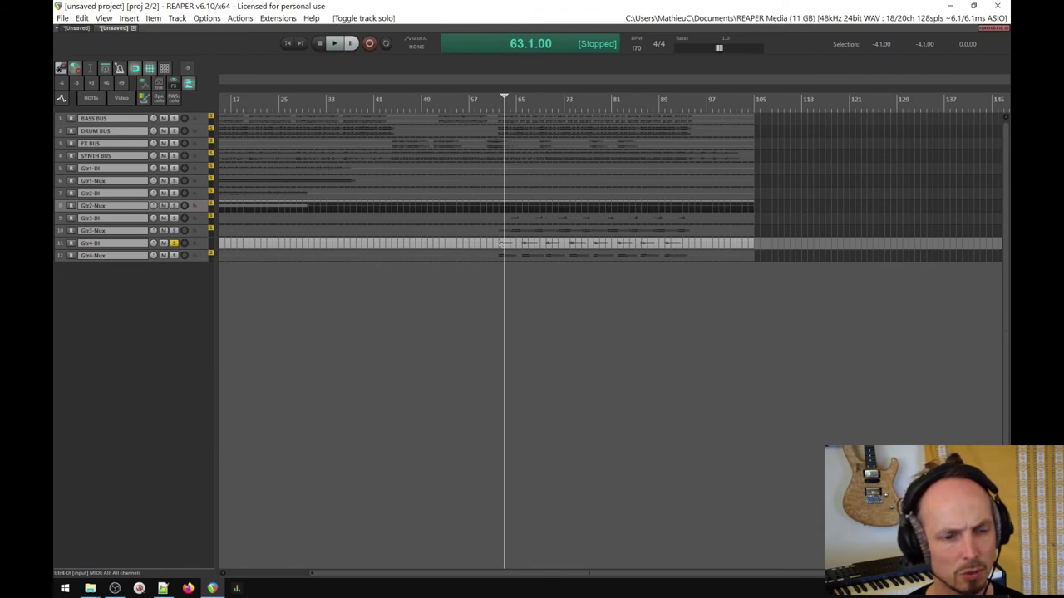
click(498, 242)
key(space)
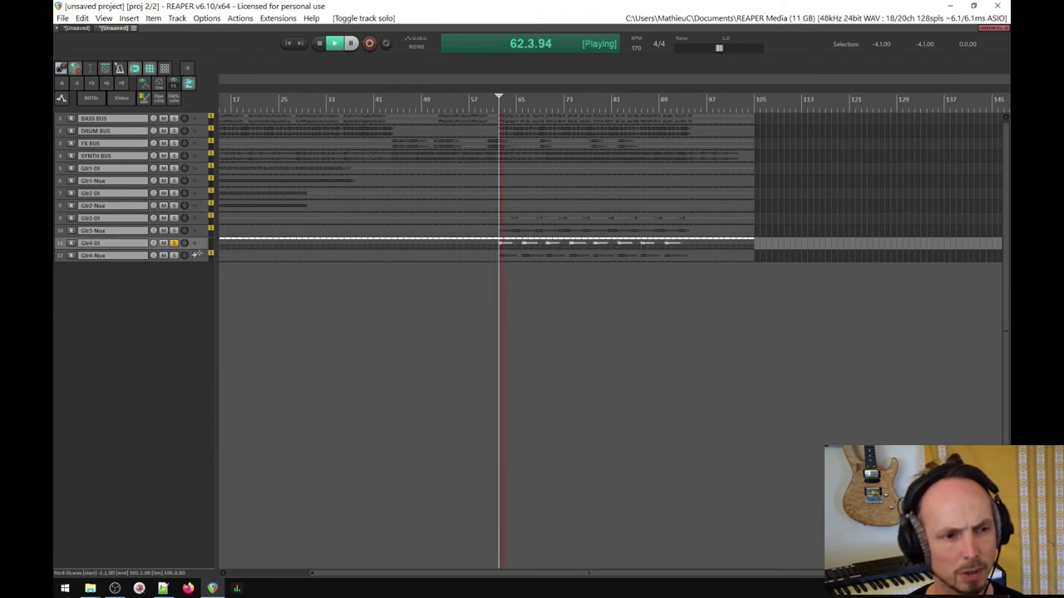
click(174, 255)
click(173, 242)
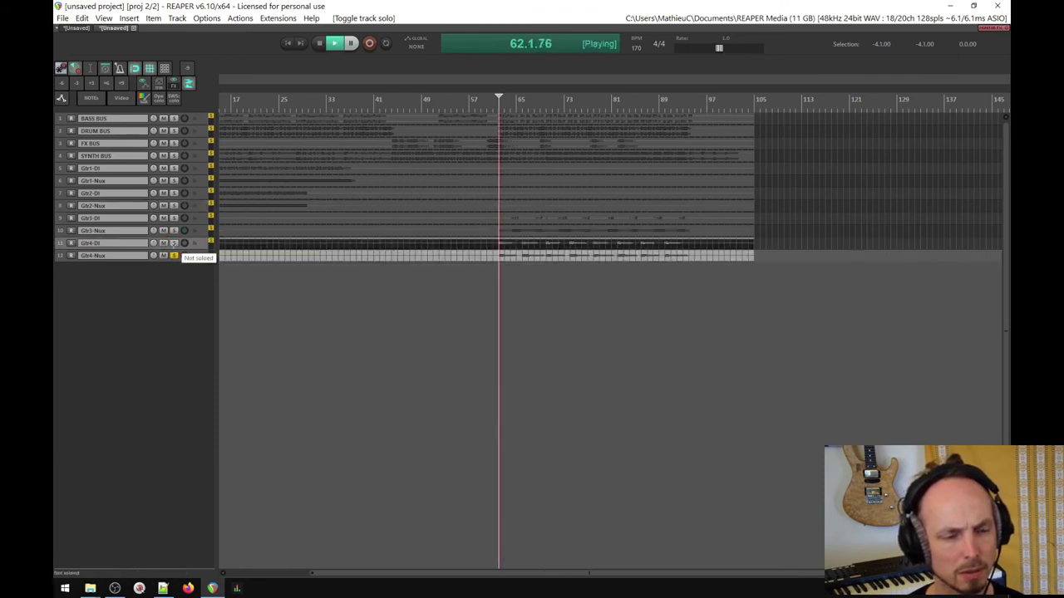
Unsolo Gtr4-Nux, play the full session from bar 62, then stop and check the start alignment of all twelve tracks.
key(space)
click(173, 255)
key(space)
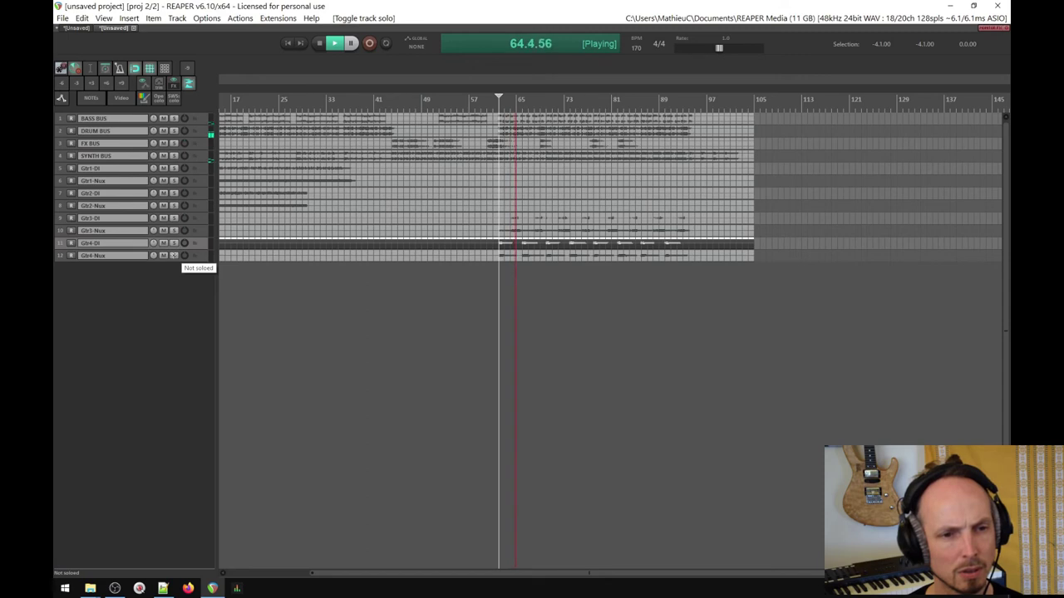
key(space)
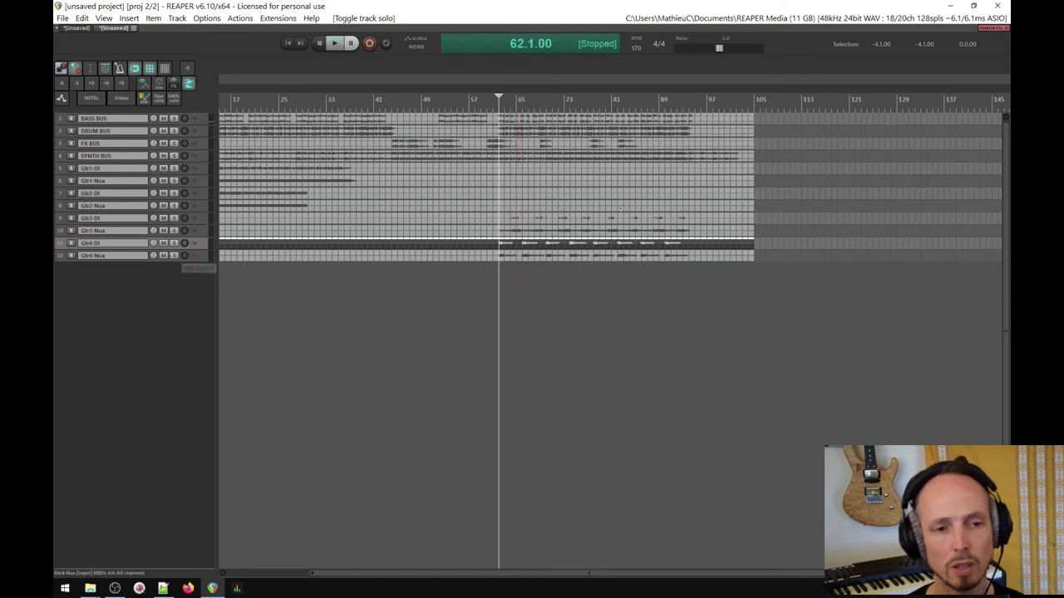
scroll(668, 197, down, 3)
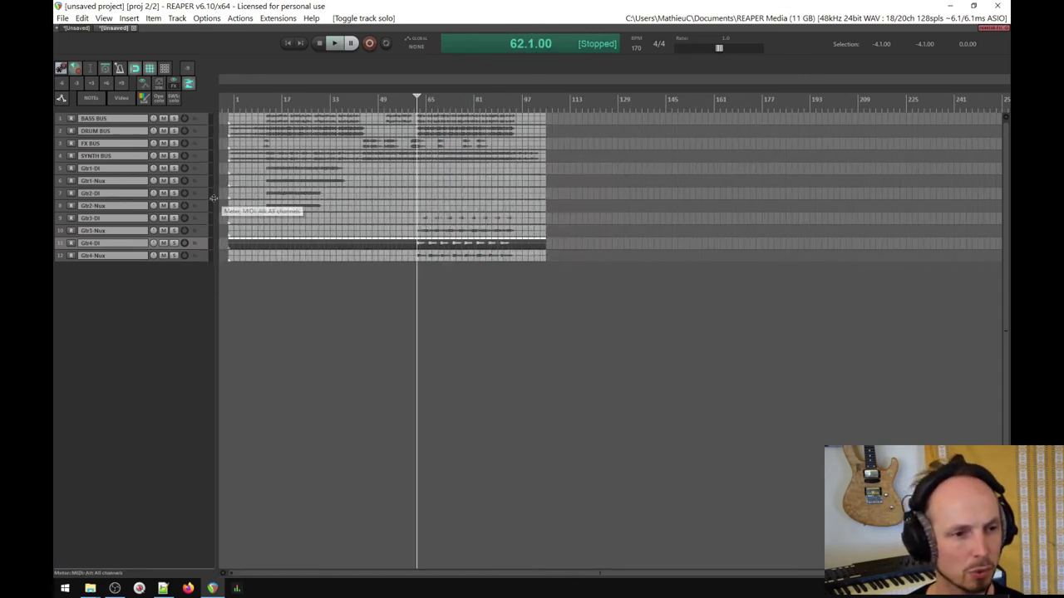
scroll(221, 199, up, 3)
scroll(221, 199, up, 2)
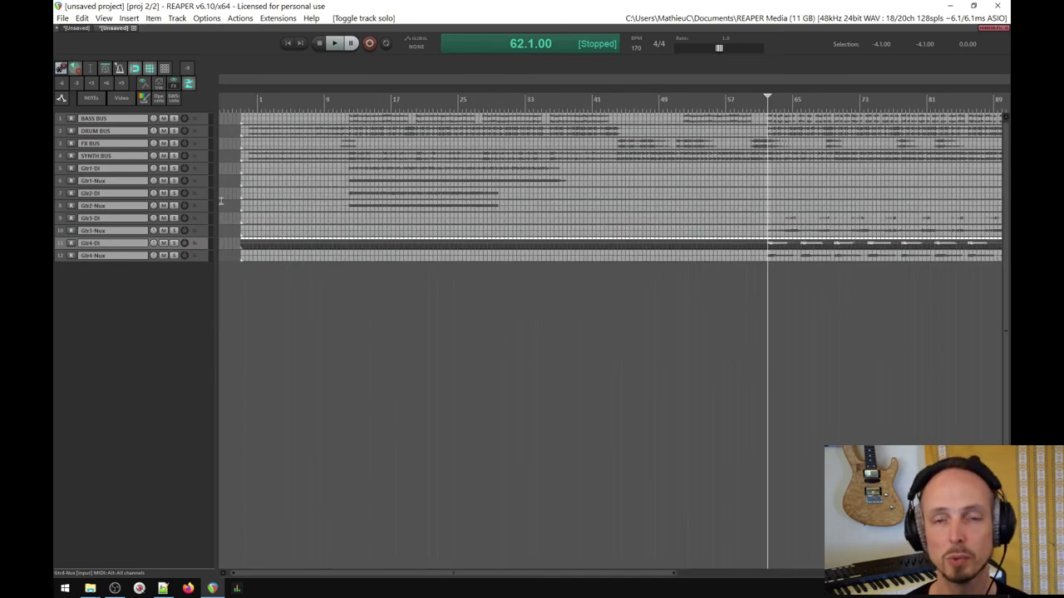
scroll(221, 200, down, 3)
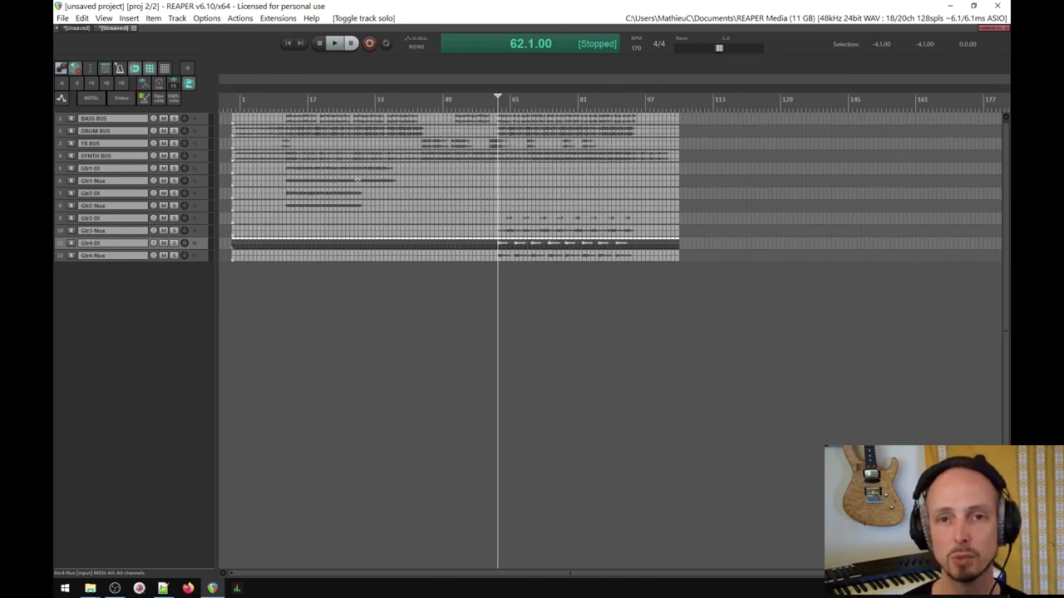
Minimize the REAPER window, clear the file selection and create a new folder on the desktop.
click(952, 7)
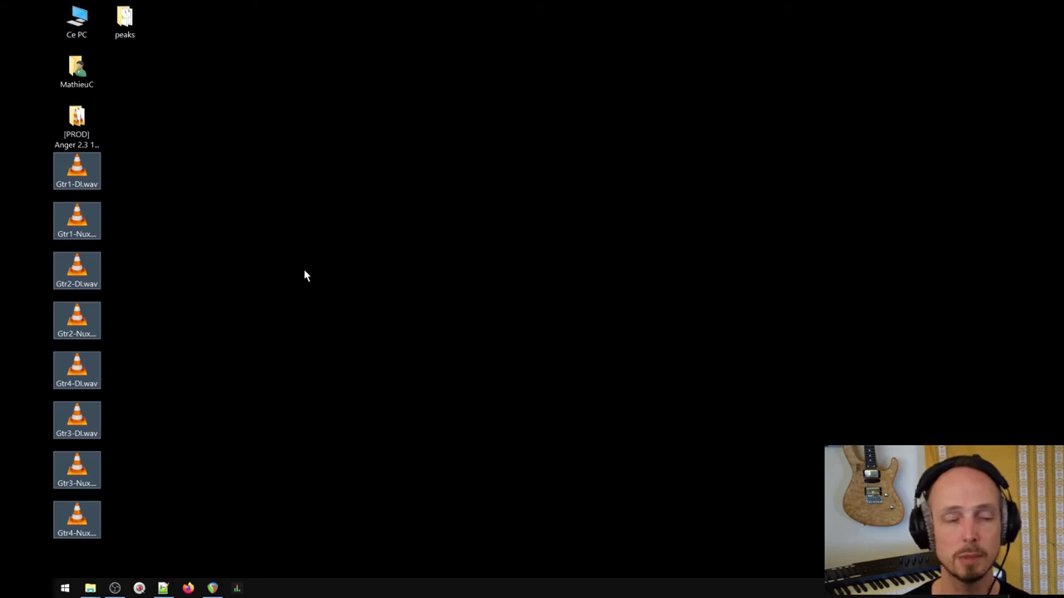
click(344, 284)
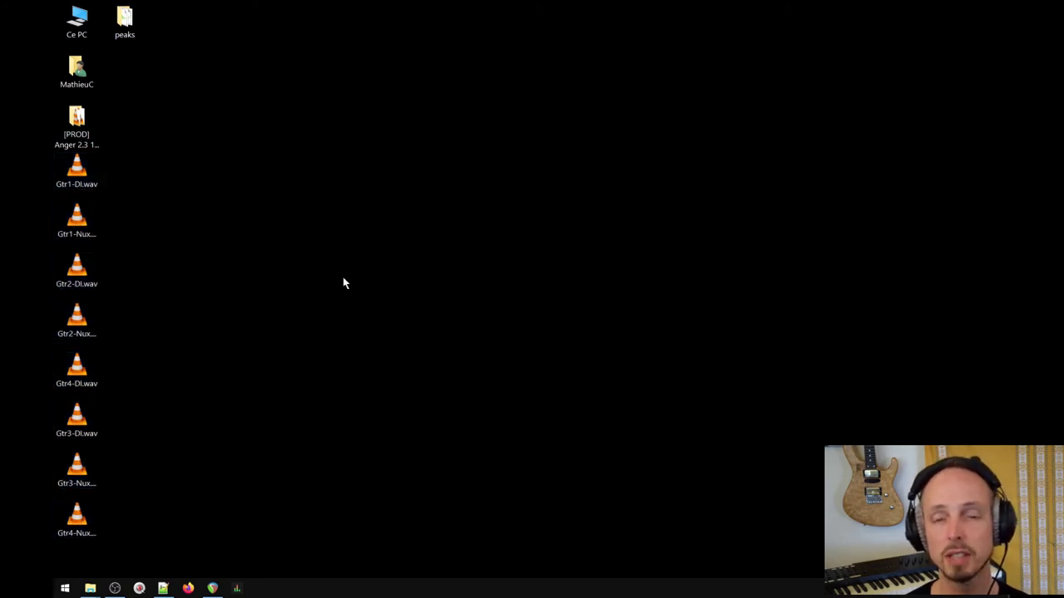
right_click(436, 284)
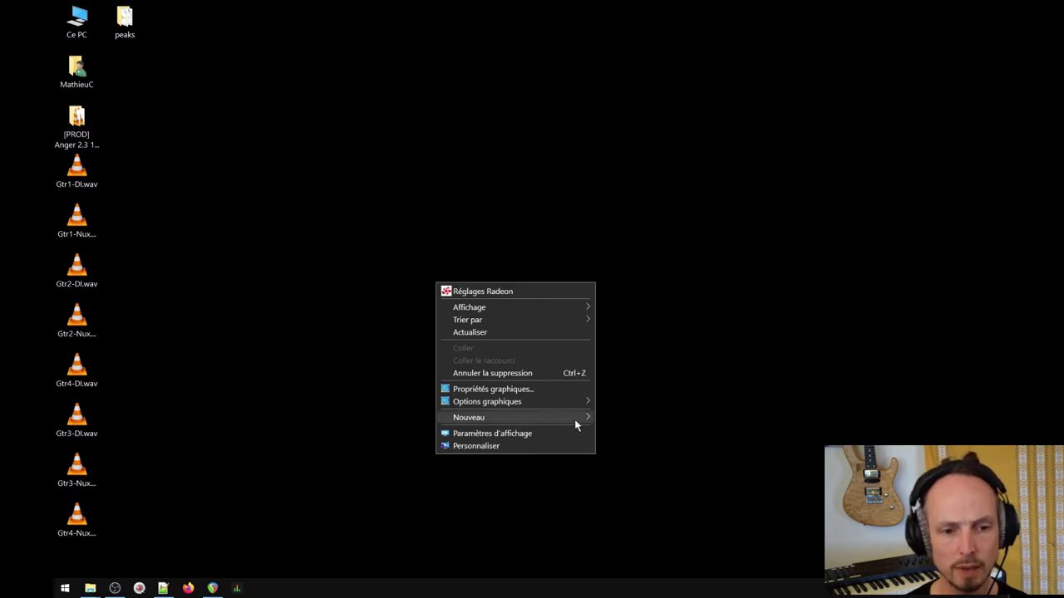
mouse_move(575, 418)
click(642, 422)
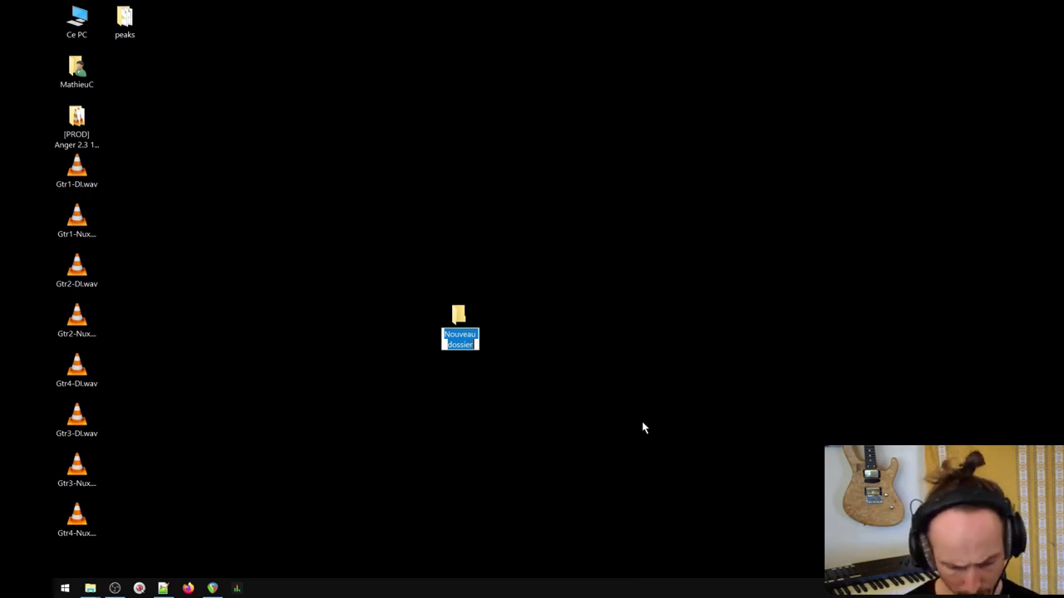
Name the new folder "[PROD] Anger 2.3 Guitar Stems 48Khz-24".
key(BackSpace)
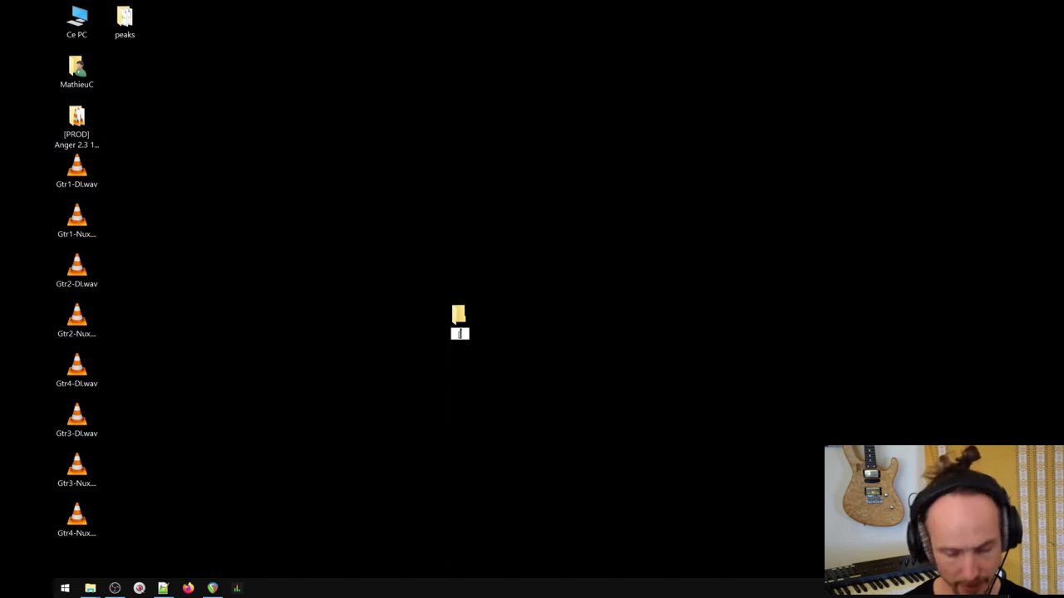
text([PROD])
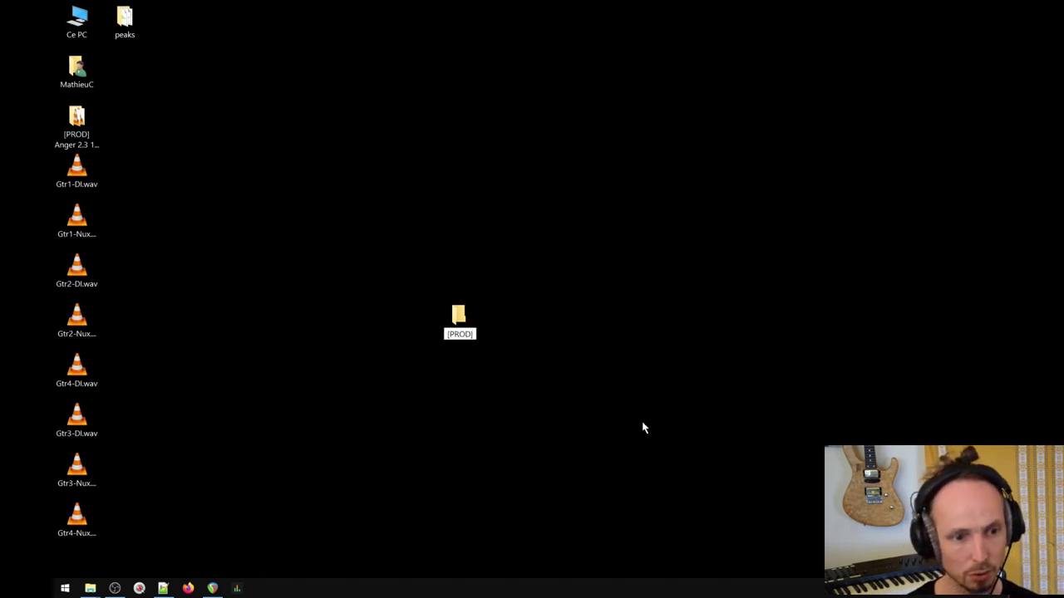
text( Anger)
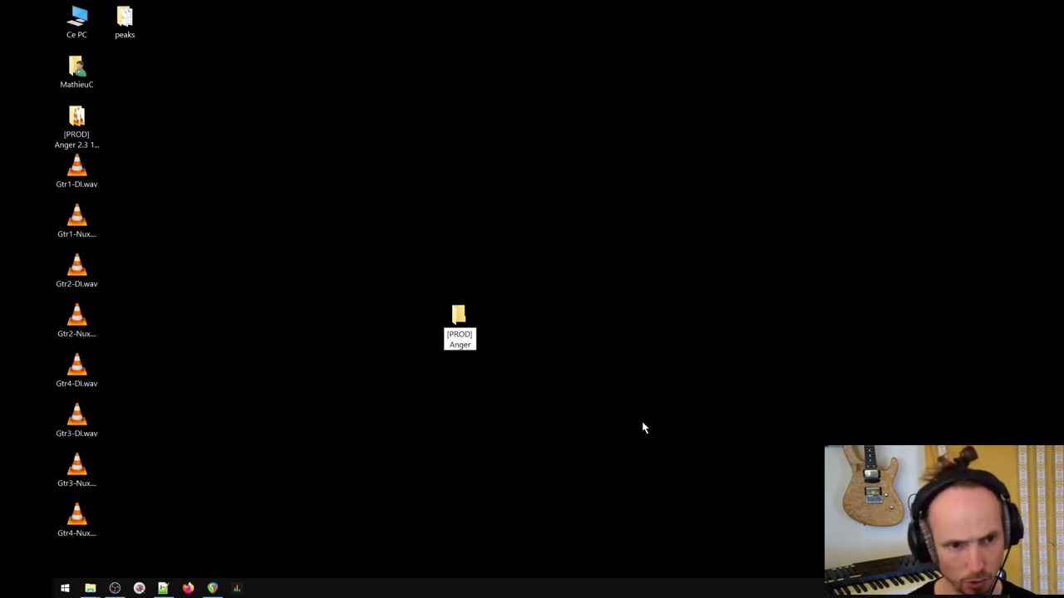
text( 23)
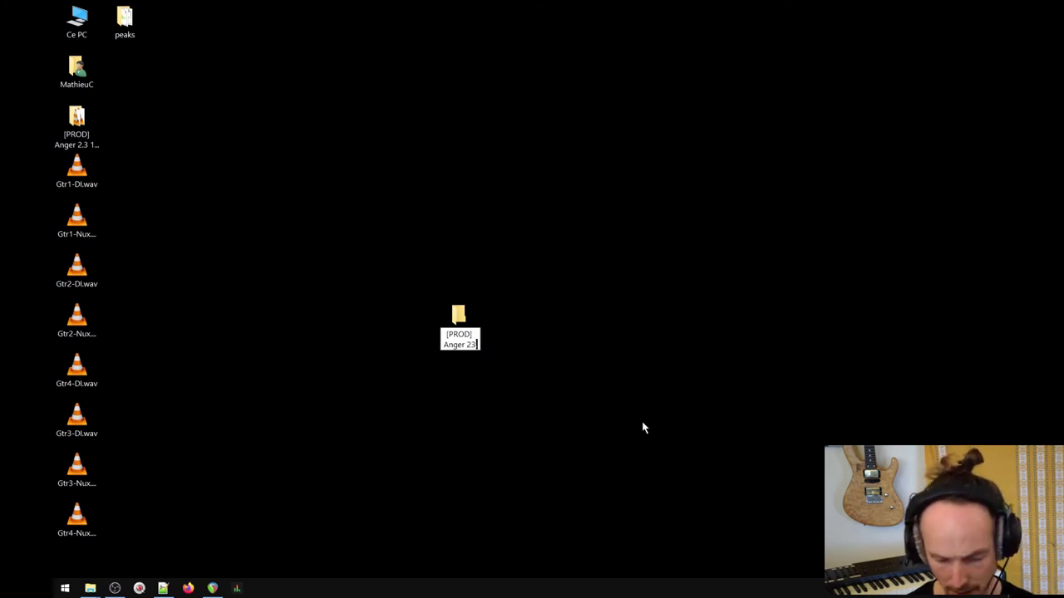
key(BackSpace)
text(.3)
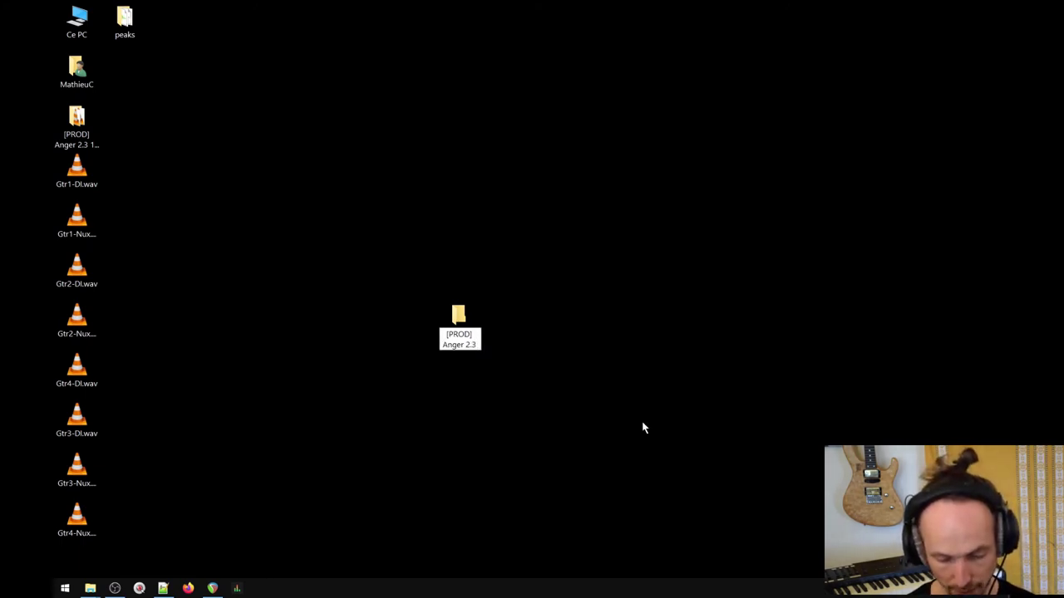
text( Guitar Ste)
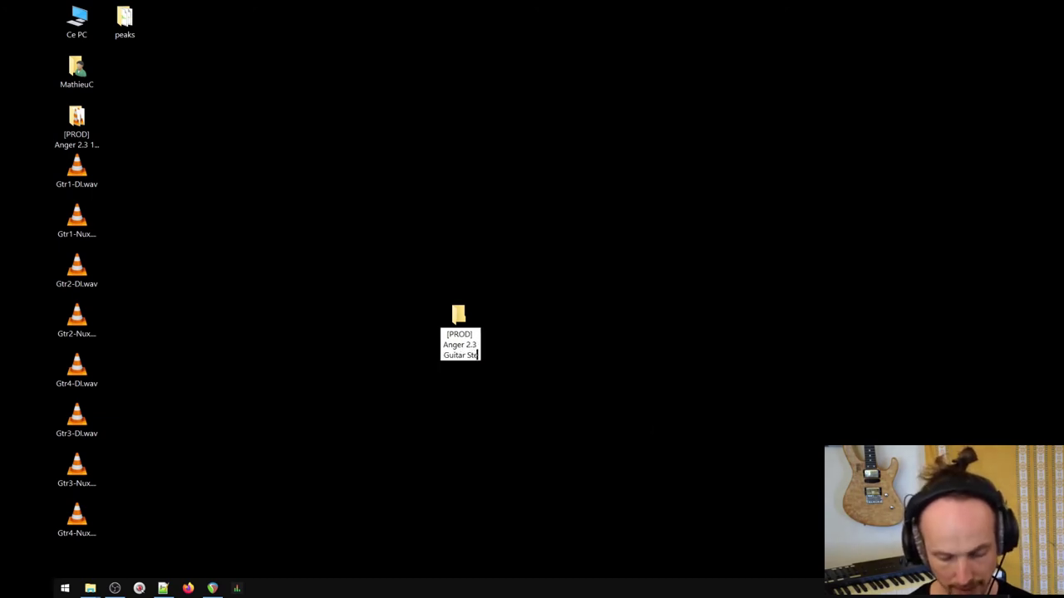
text(ms)
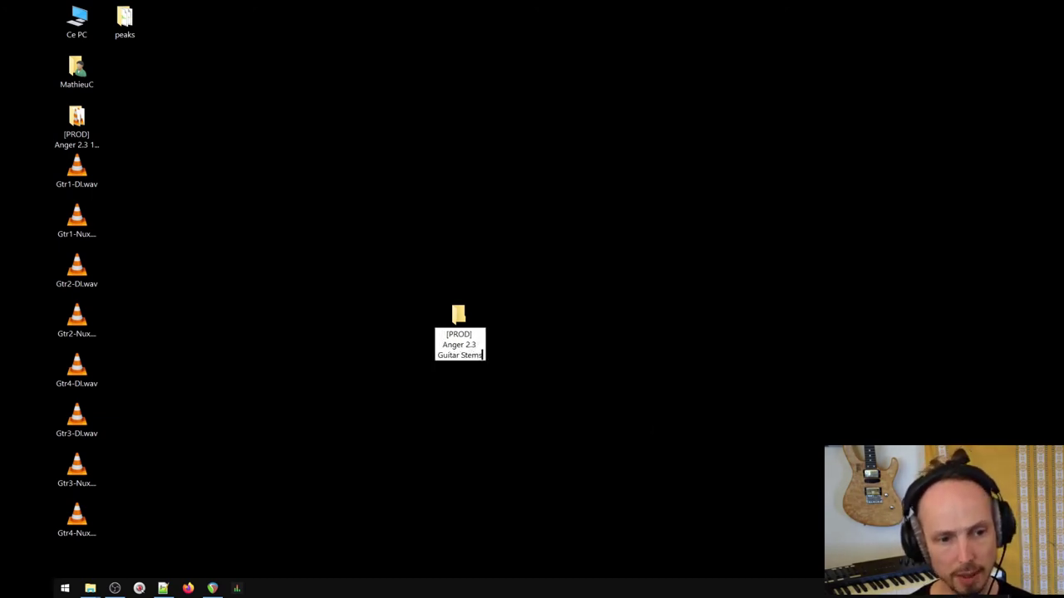
text( 48-2)
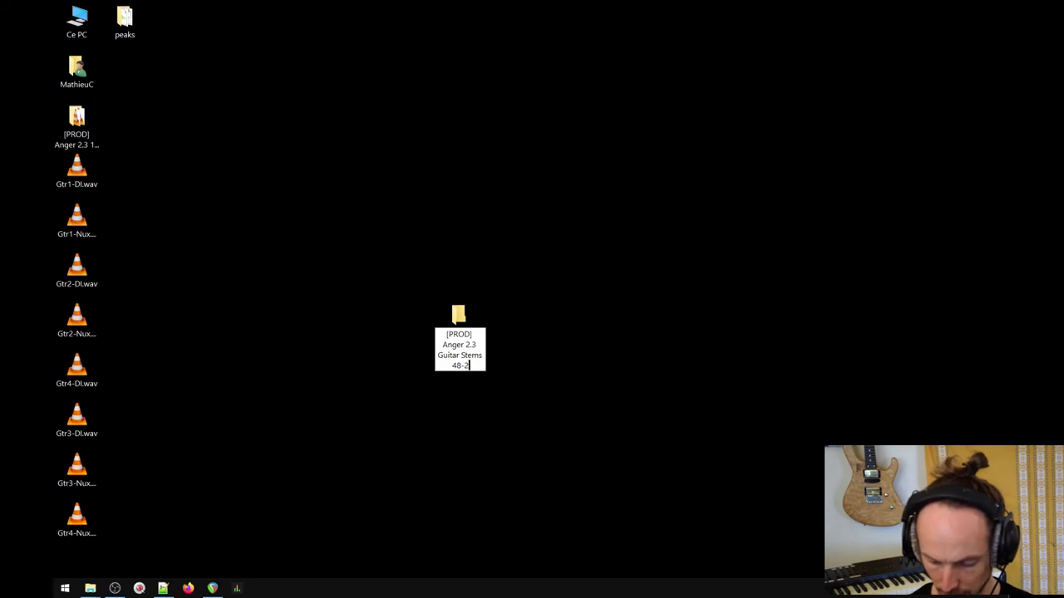
text(4)
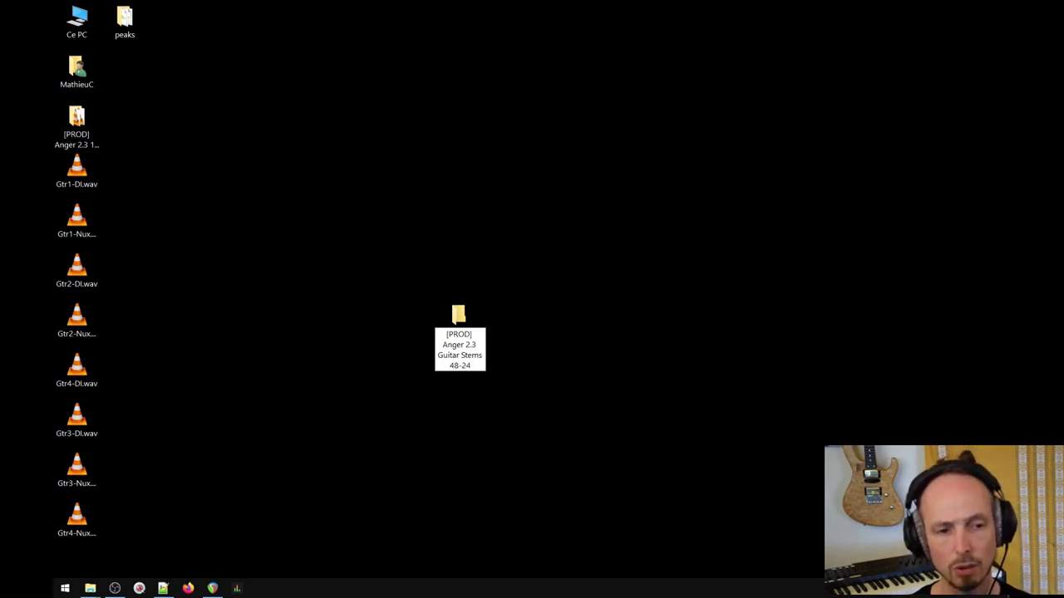
key(Left)
key(Left)
key(Left)
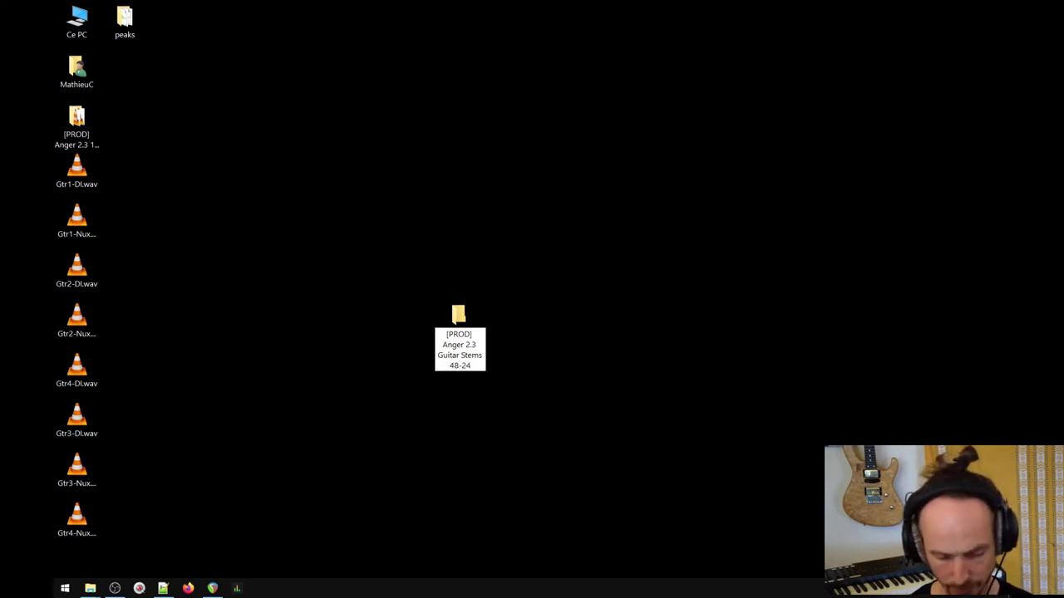
text(Khz)
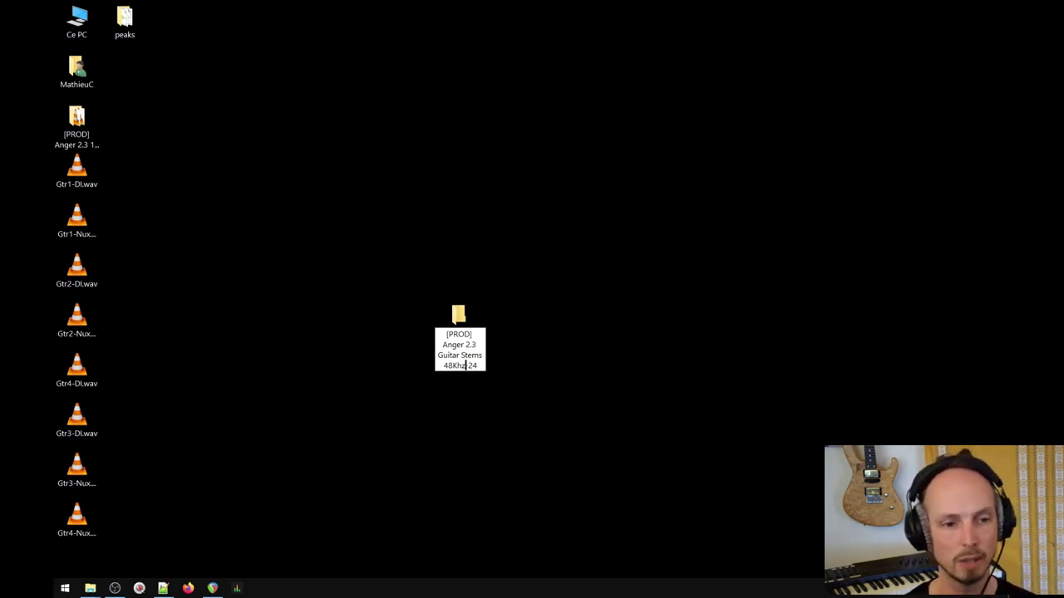
key(Return)
click(642, 421)
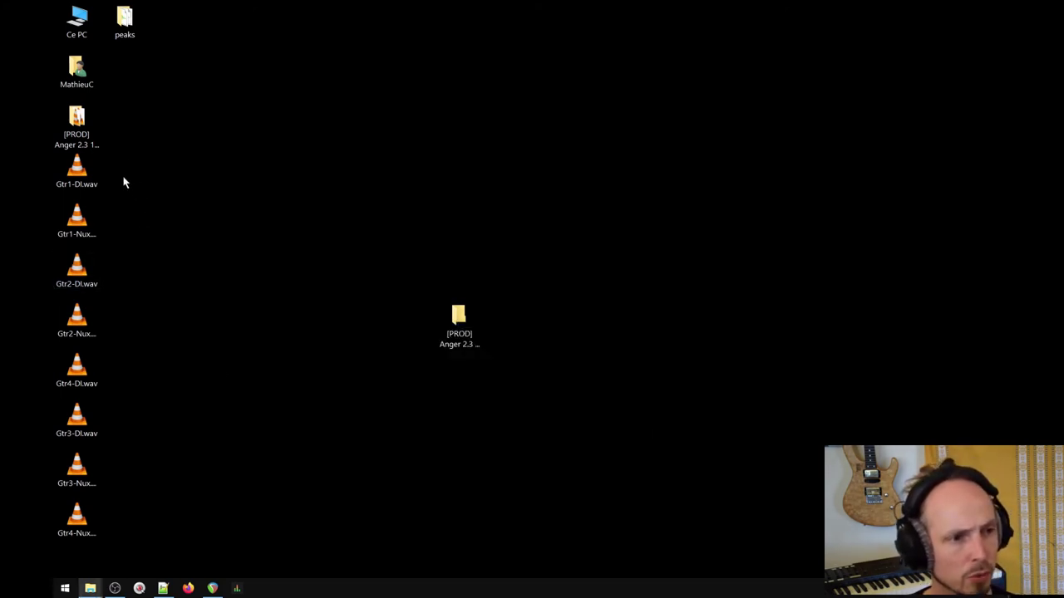
Move the eight guitar WAV files from the desktop into the guitar stems folder and check its contents.
drag(124, 164, 458, 238)
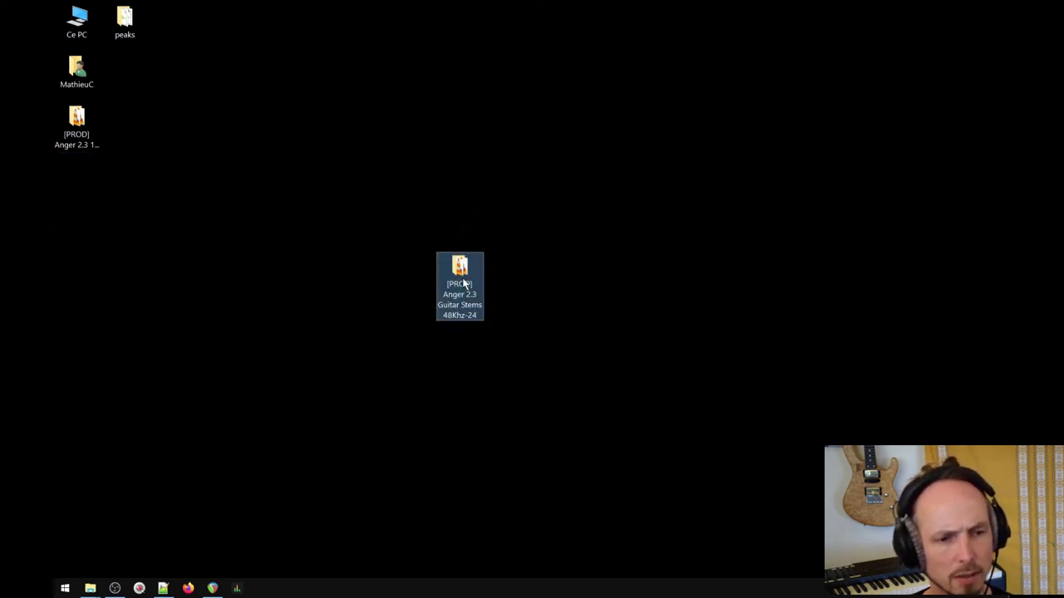
double_click(462, 274)
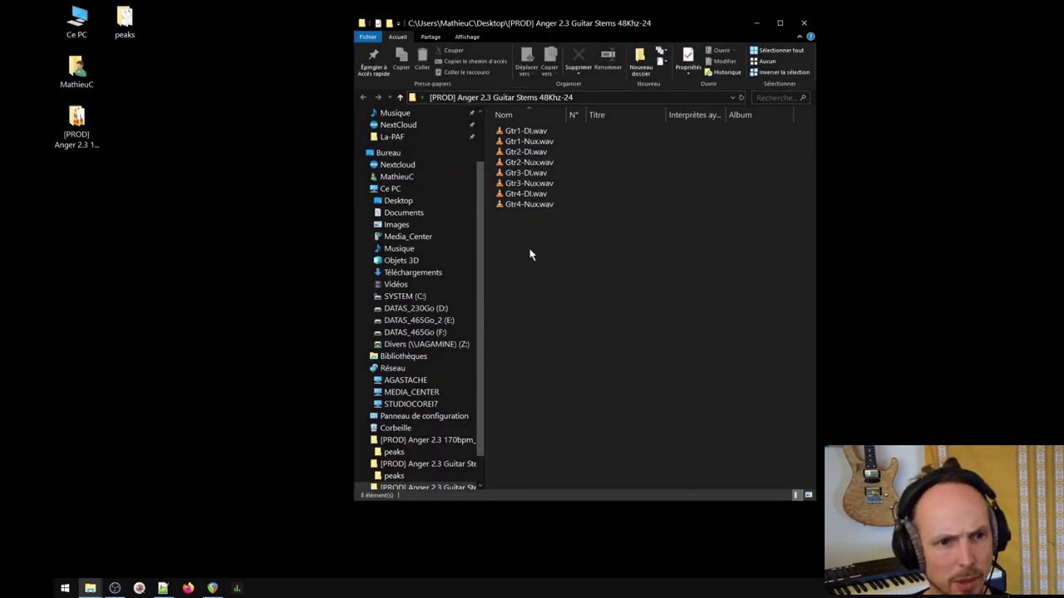
click(803, 23)
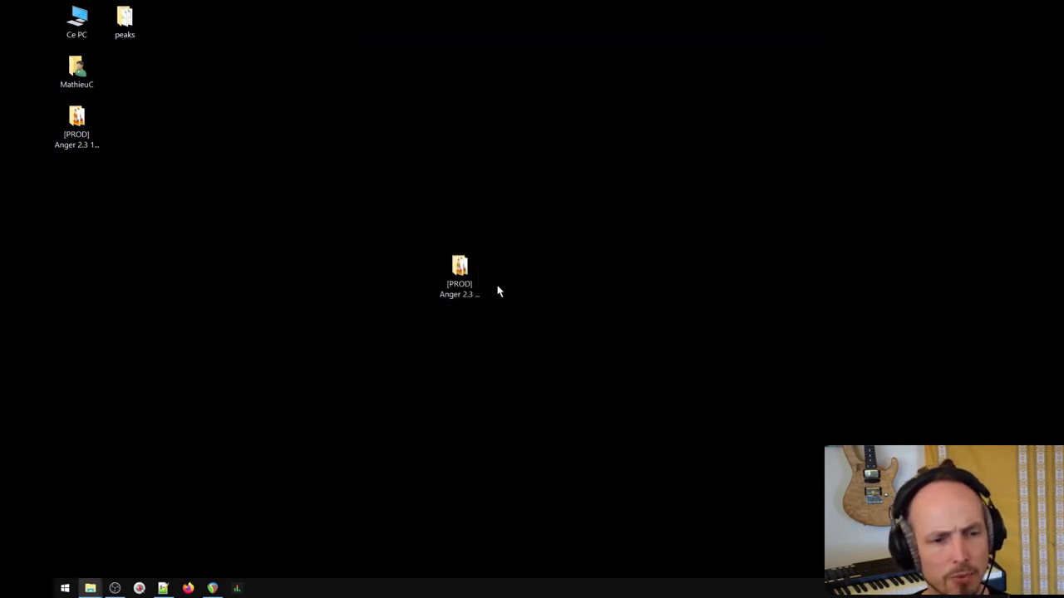
Compress the guitar stems folder into a zip archive on the desktop, keeping the folder's name, and select the archive.
click(464, 279)
right_click(465, 281)
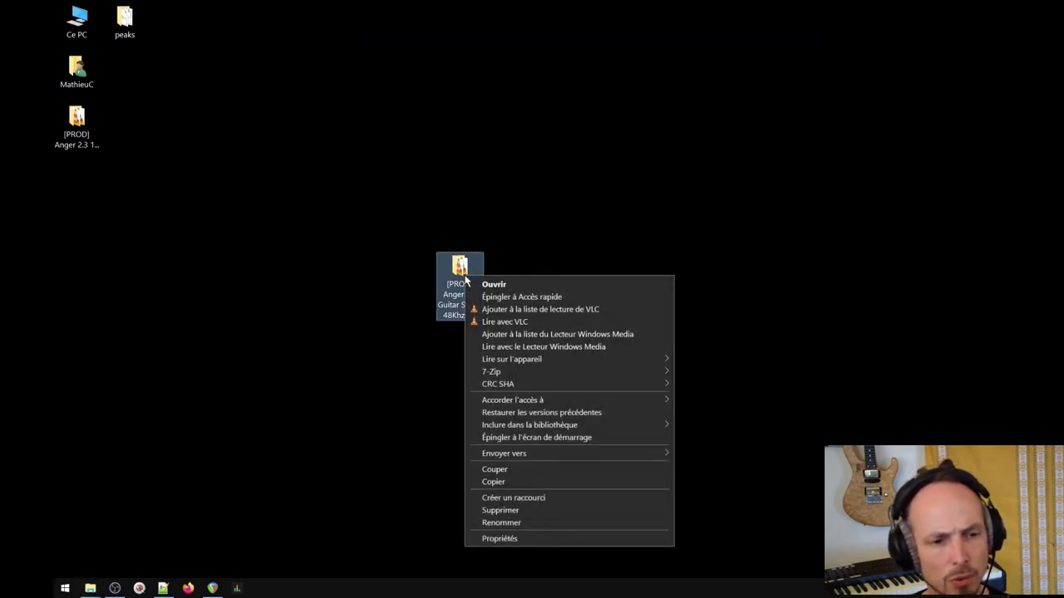
mouse_move(504, 375)
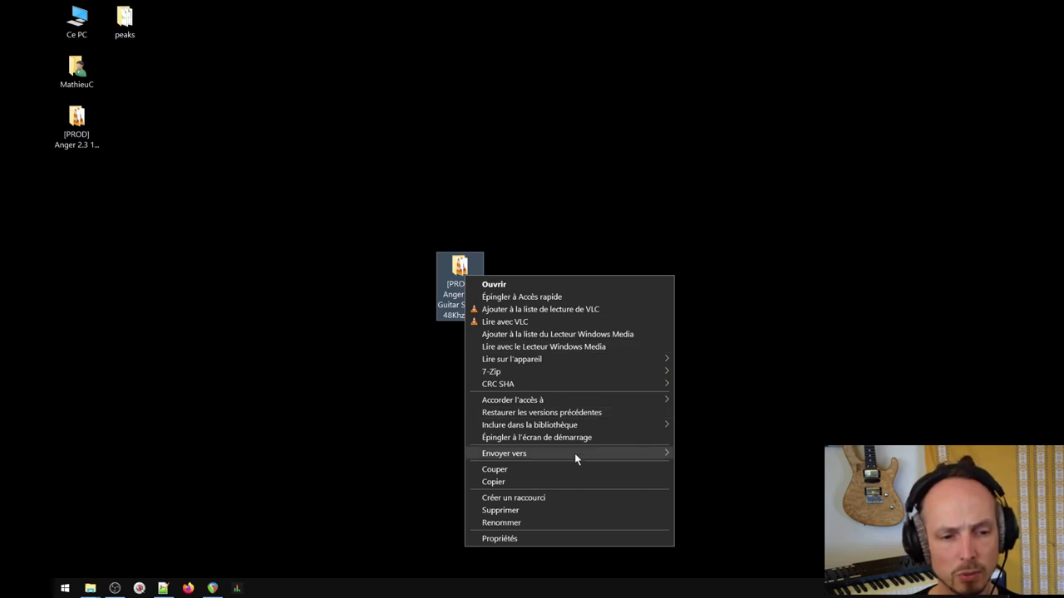
mouse_move(575, 454)
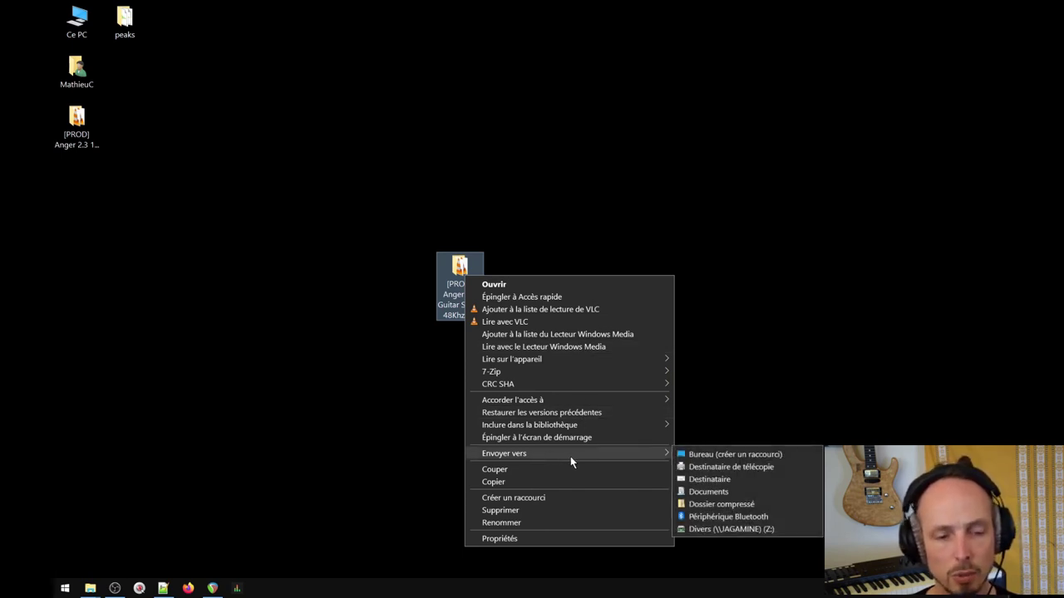
click(714, 506)
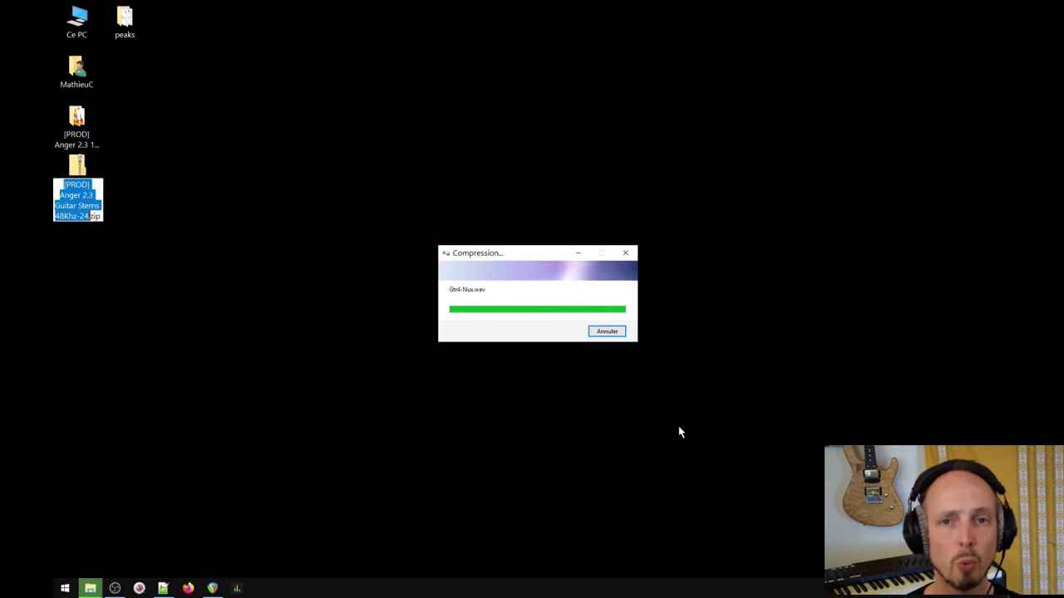
click(128, 173)
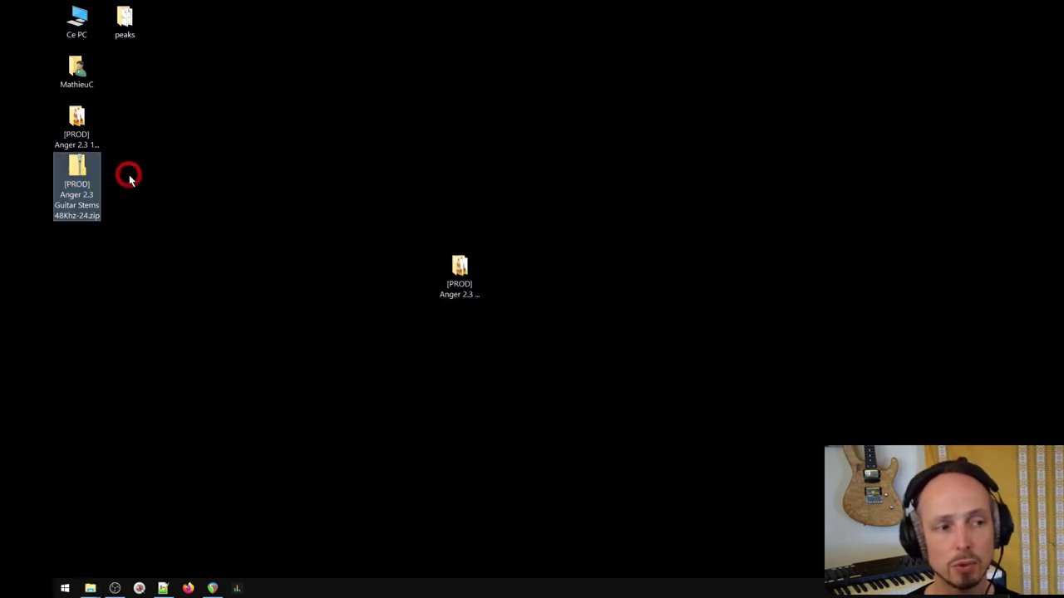
click(83, 168)
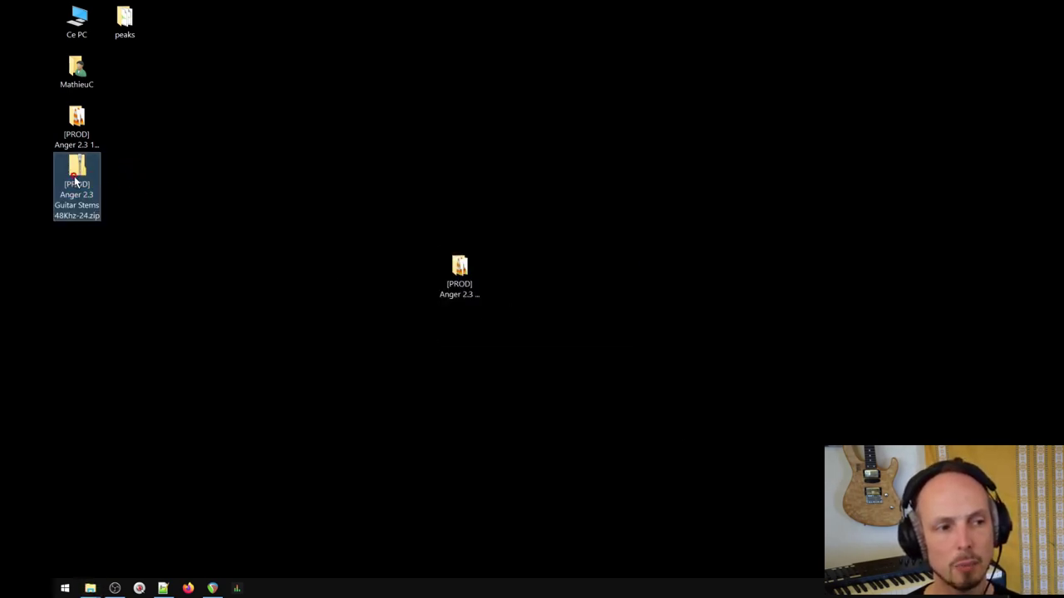
drag(83, 168, 339, 174)
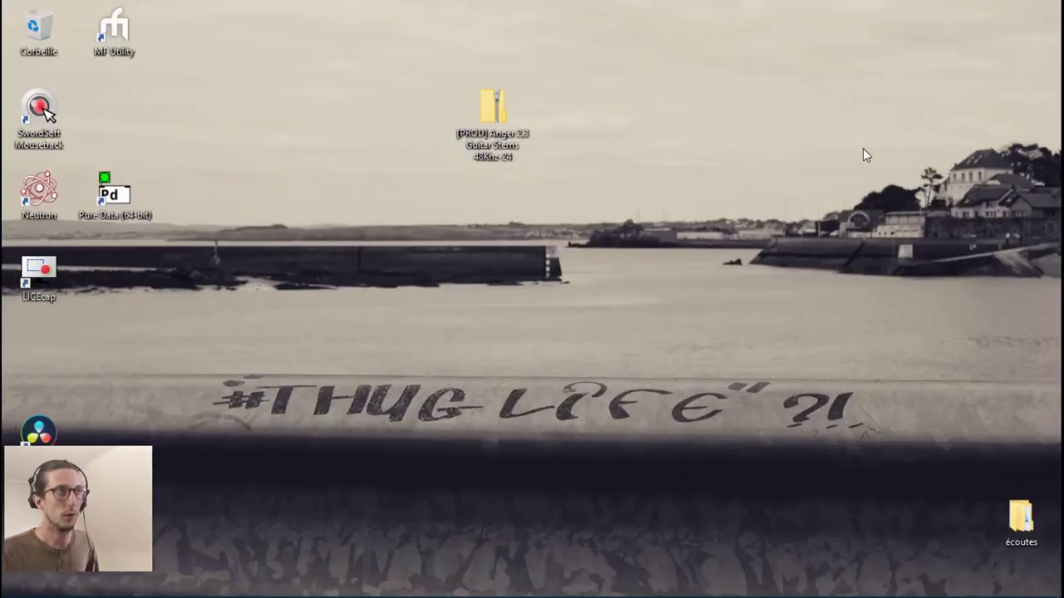
Move the guitar stems zip archive from the desktop into the Anger Project's 0_Exports\05 Pour Prod folder.
drag(421, 197, 551, 94)
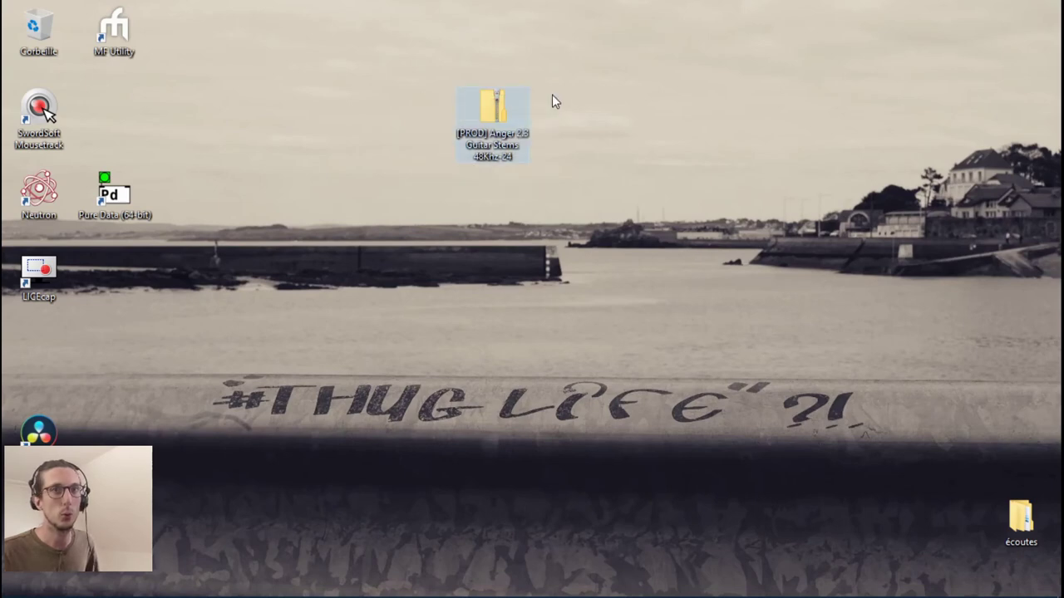
key(ctrl+x)
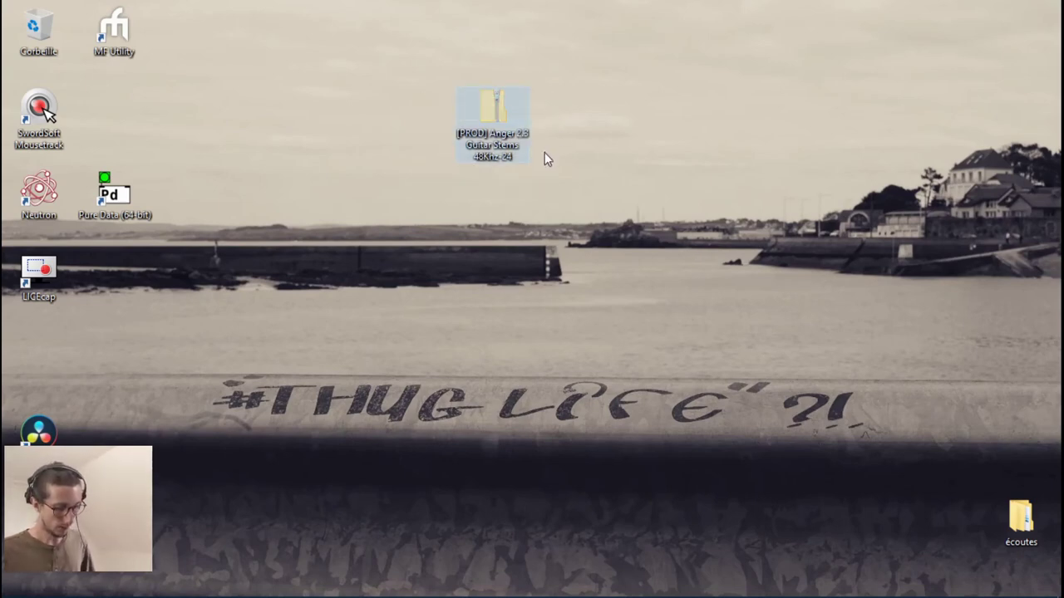
click(60, 584)
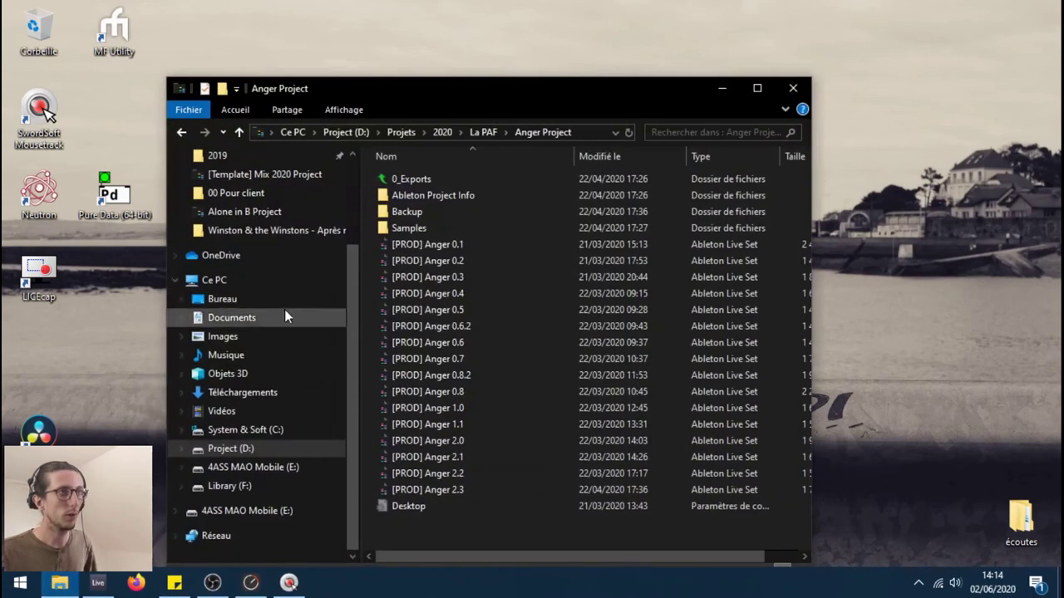
double_click(416, 179)
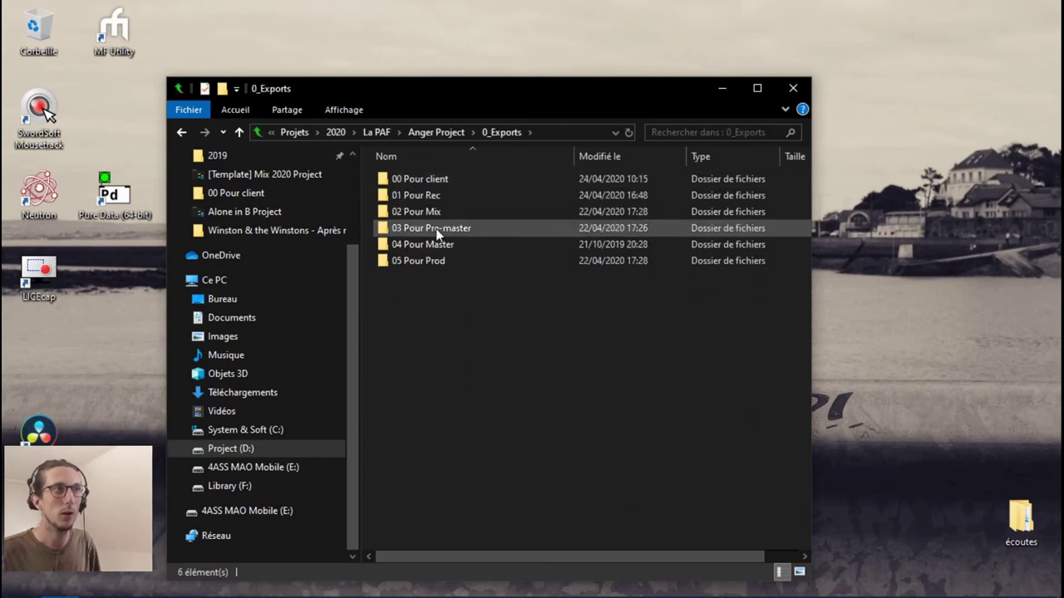
double_click(411, 192)
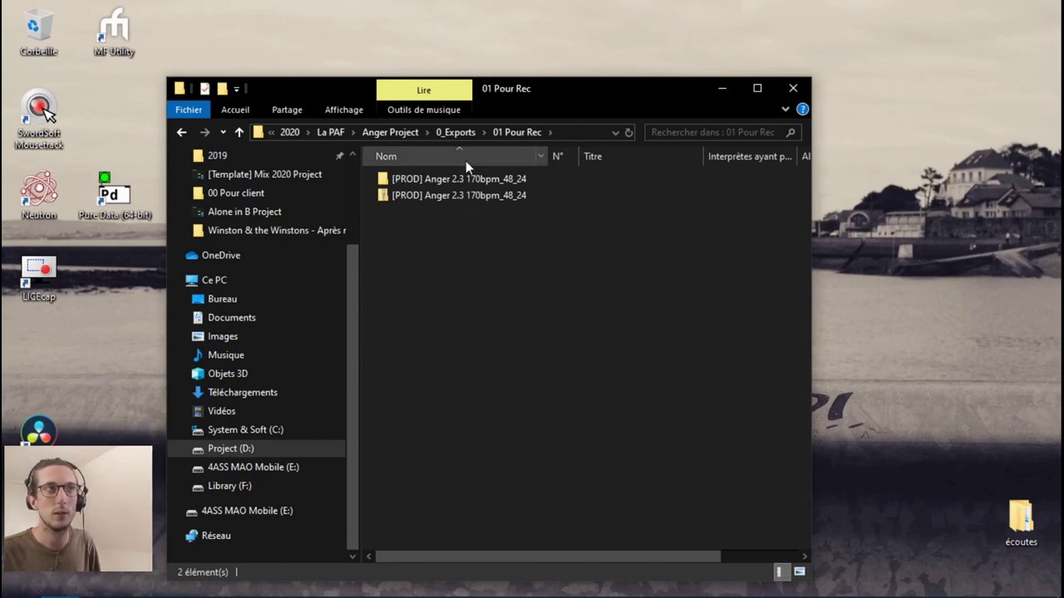
click(459, 132)
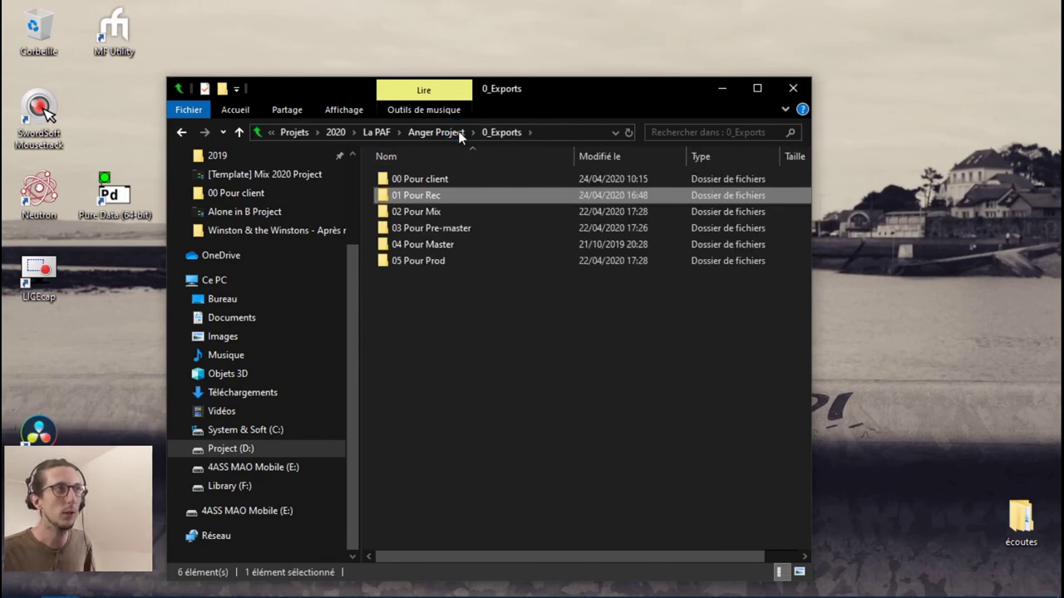
double_click(410, 262)
key(ctrl+v)
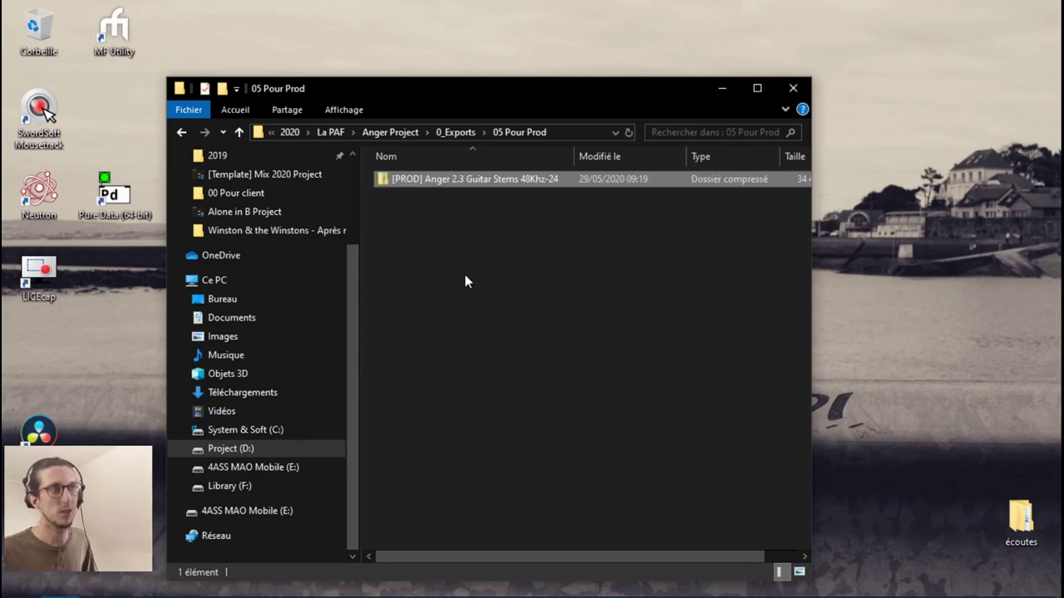
Extract the guitar stems archive into 05 Pour Prod with 7-Zip and delete the zip file.
right_click(443, 183)
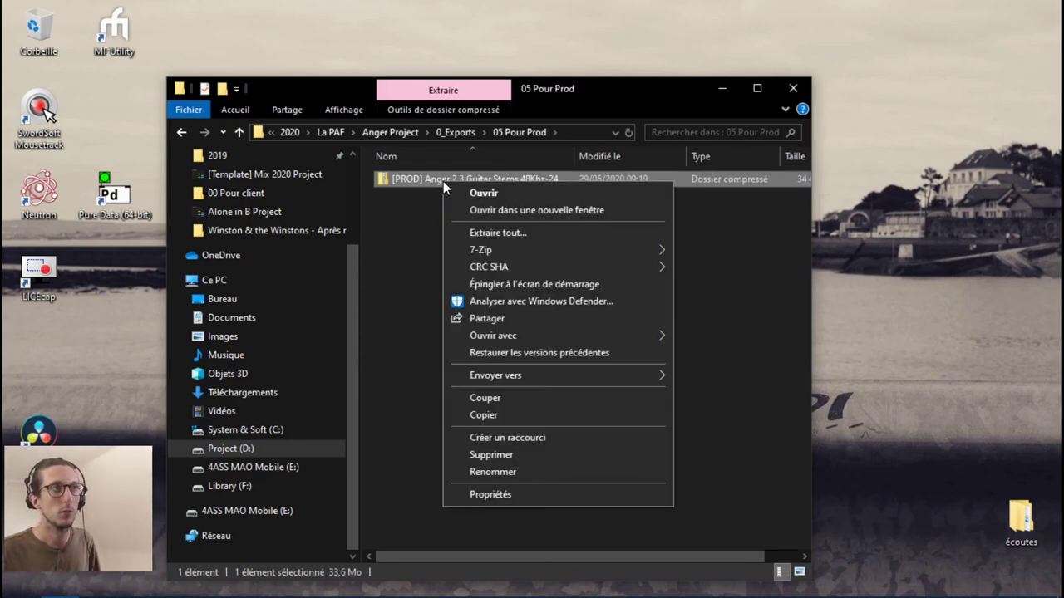
mouse_move(485, 248)
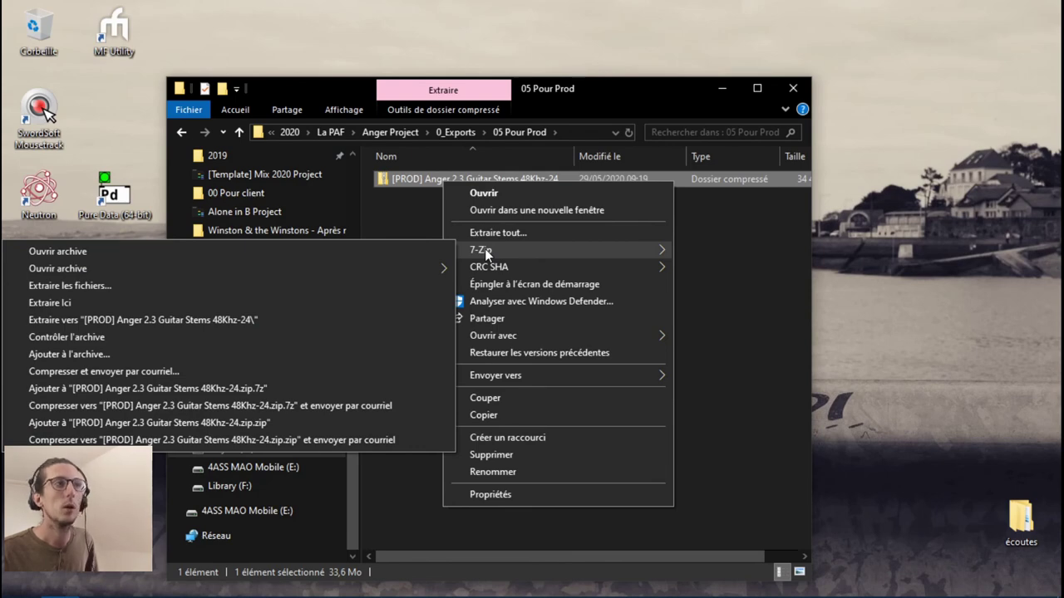
click(177, 304)
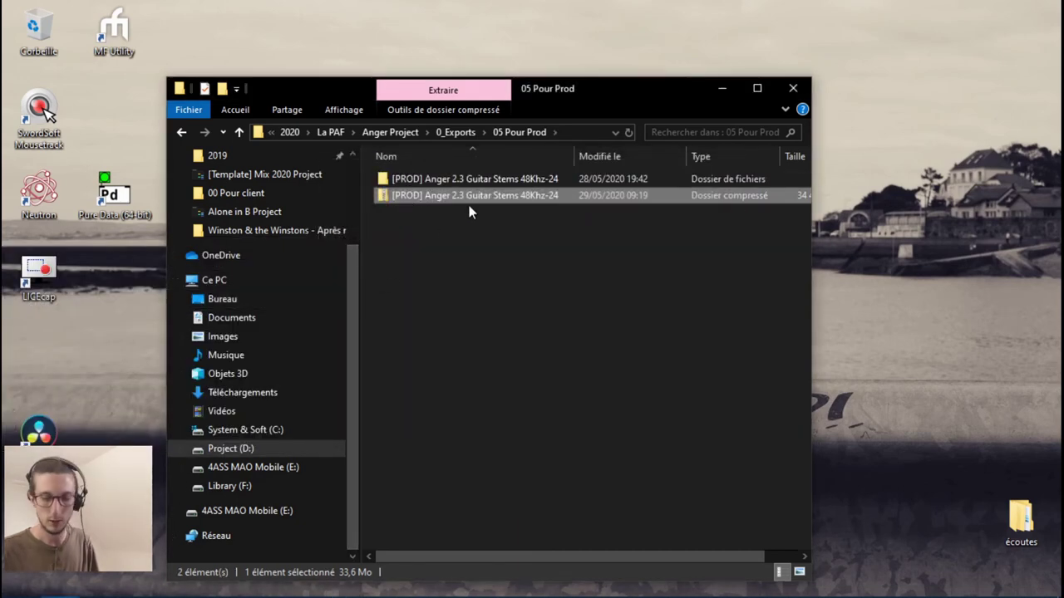
key(Delete)
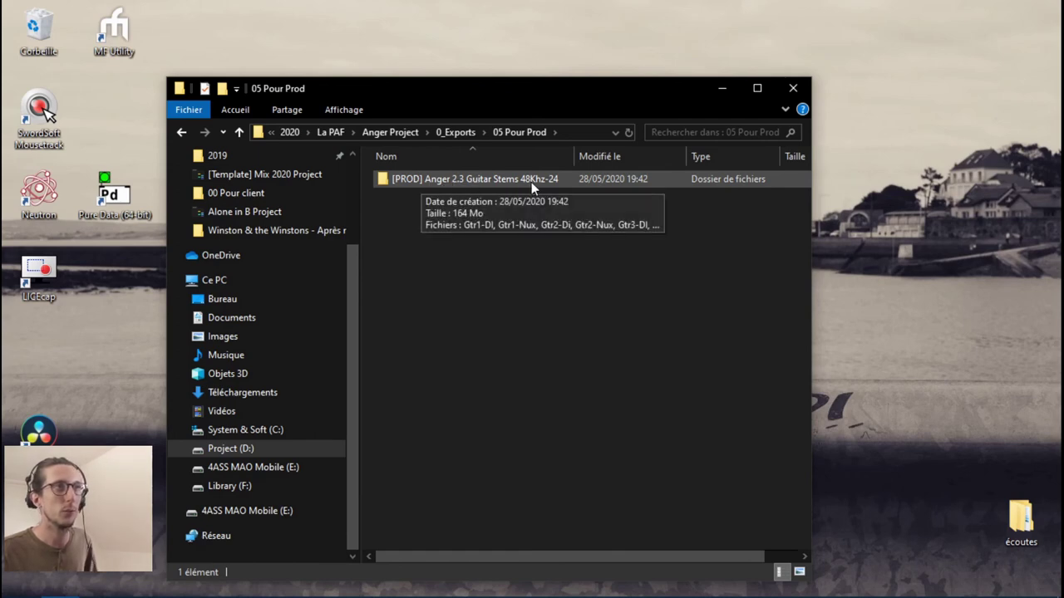
Open the extracted guitar stems folder and check its files from Gtr1-DI to Gtr4-Nux.
double_click(477, 178)
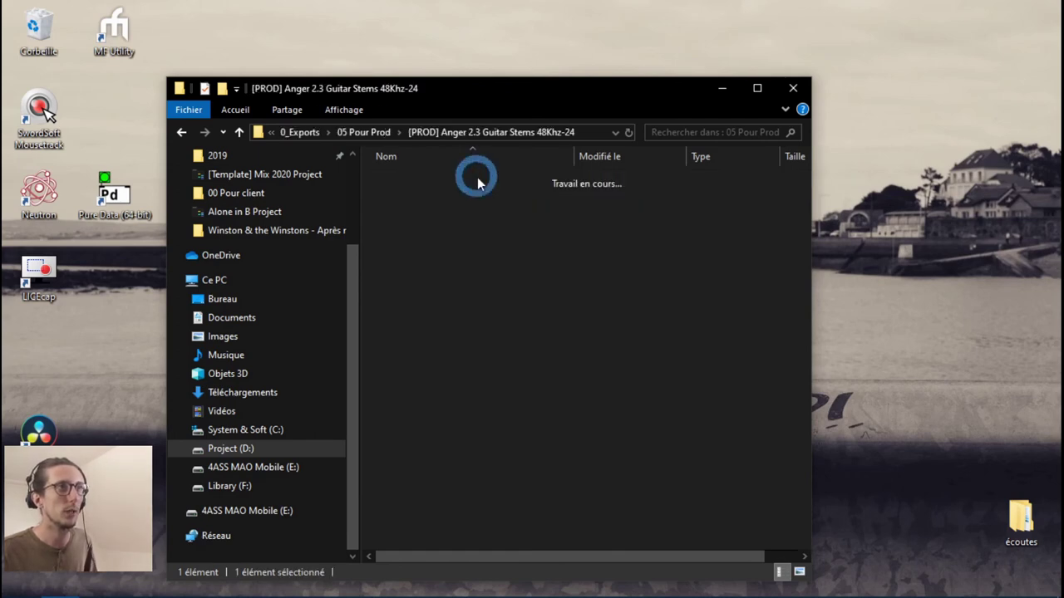
click(407, 181)
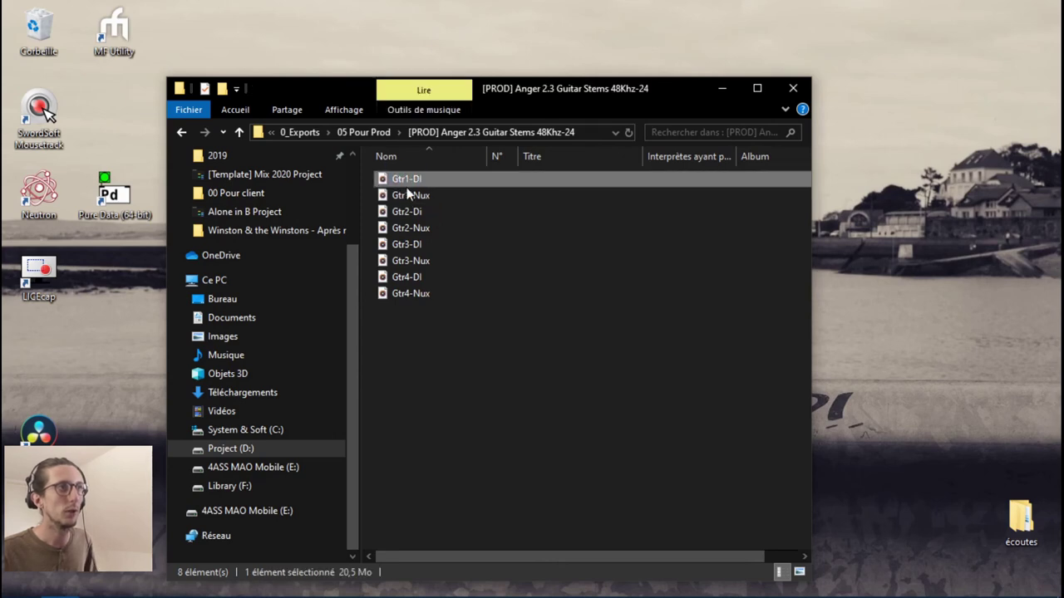
click(398, 277)
click(396, 295)
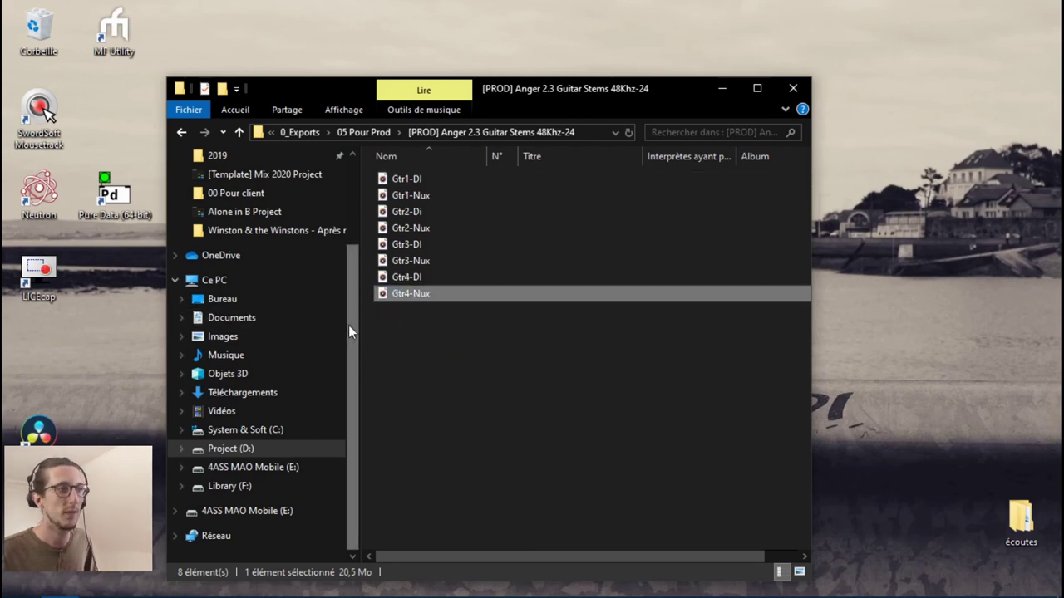
Switch to Ableton Live and expand 0_Exports, 05 Pour Prod and the guitar stems folder in the current project's browser.
mouse_move(137, 596)
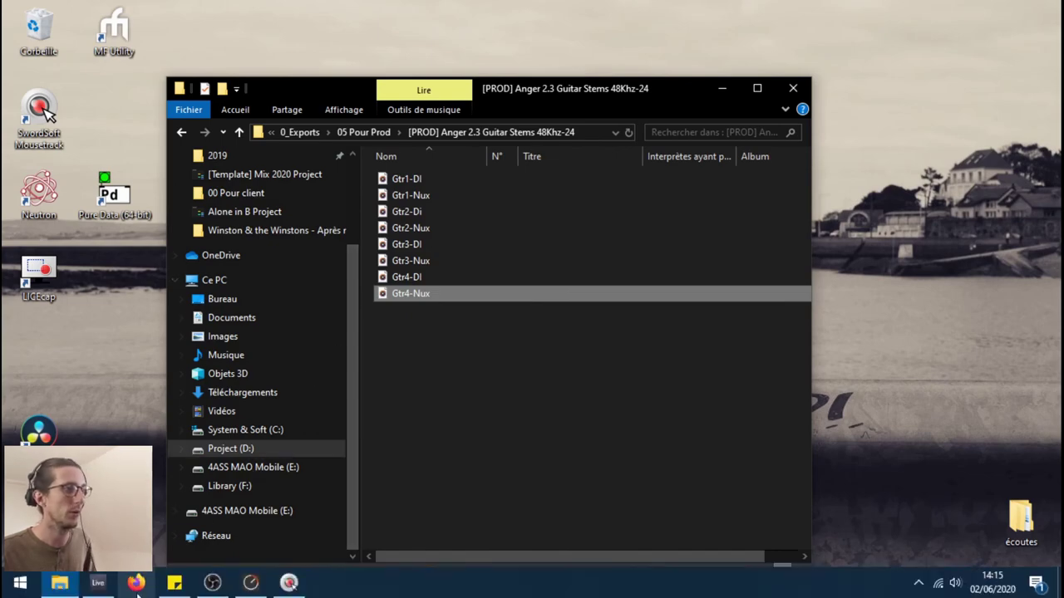
click(98, 583)
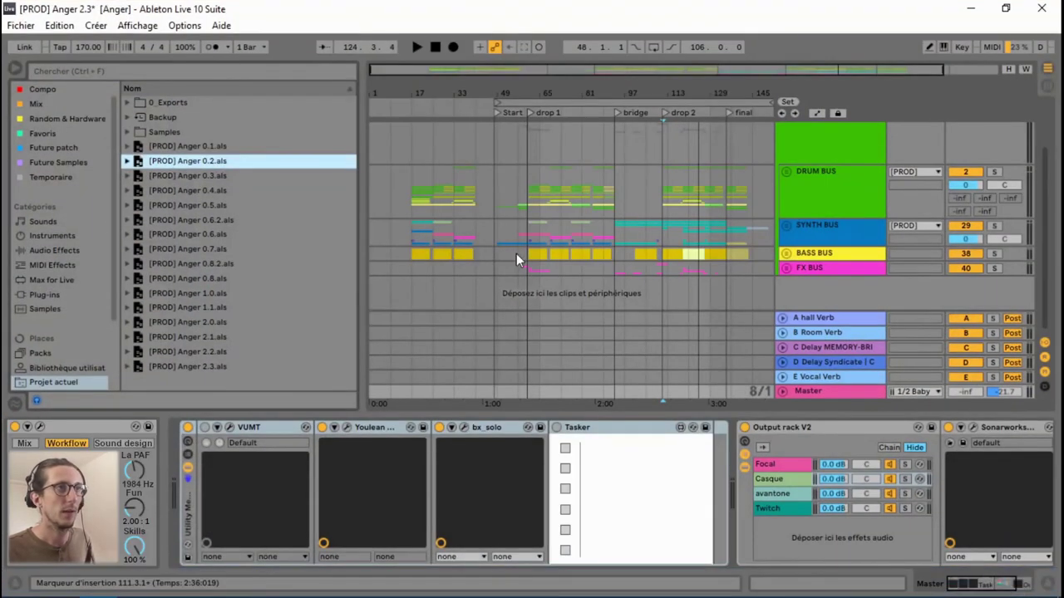
scroll(56, 301, down, 3)
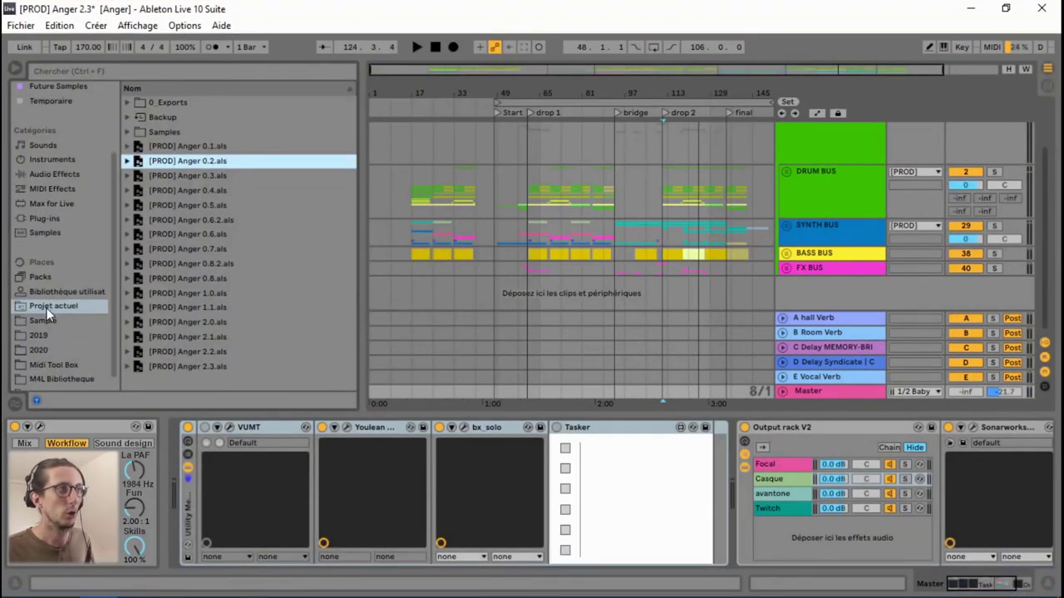
click(124, 105)
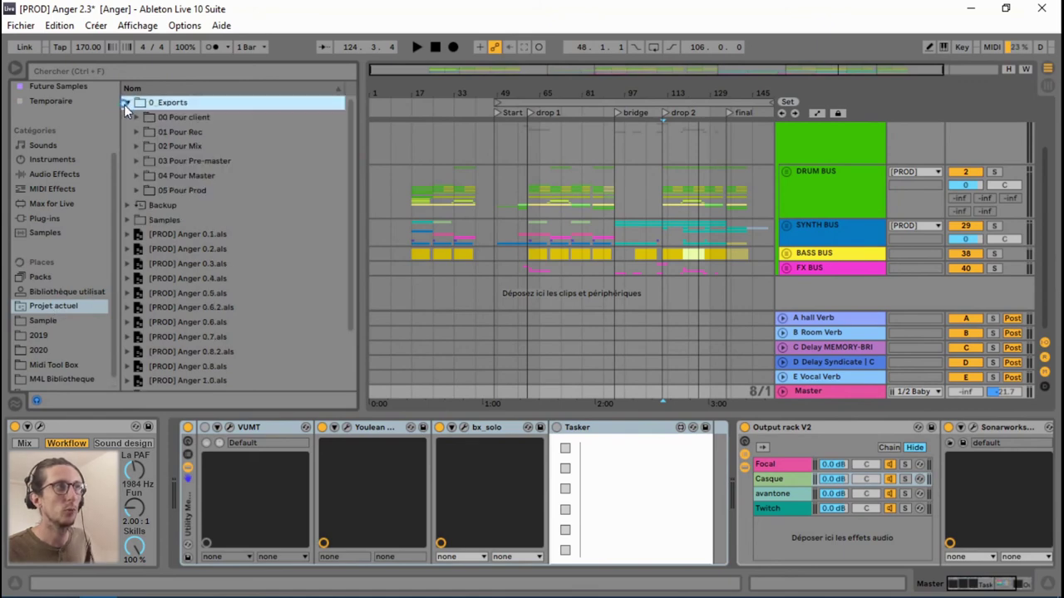
click(135, 191)
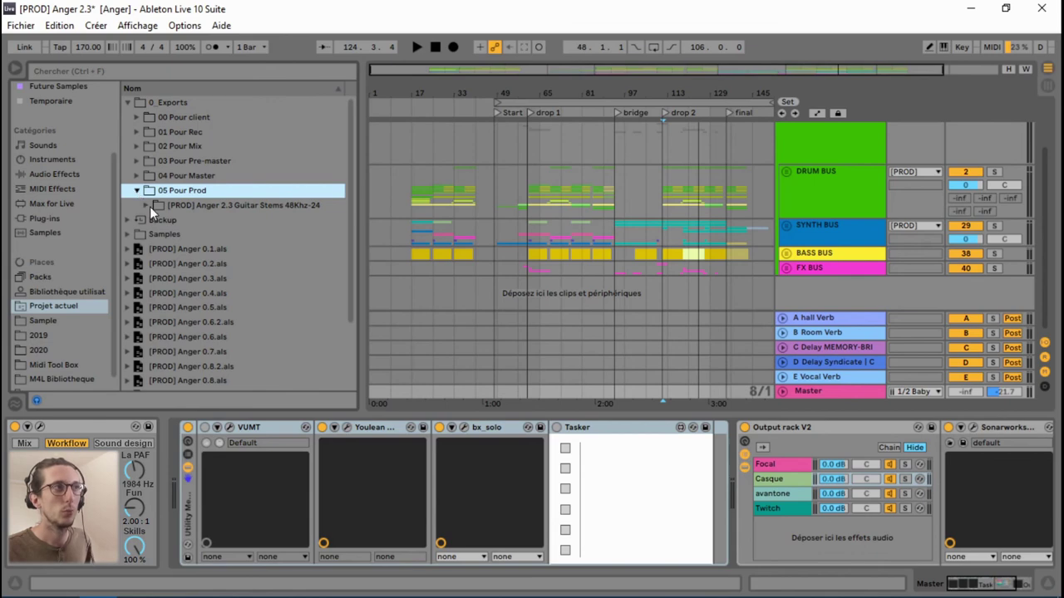
click(147, 207)
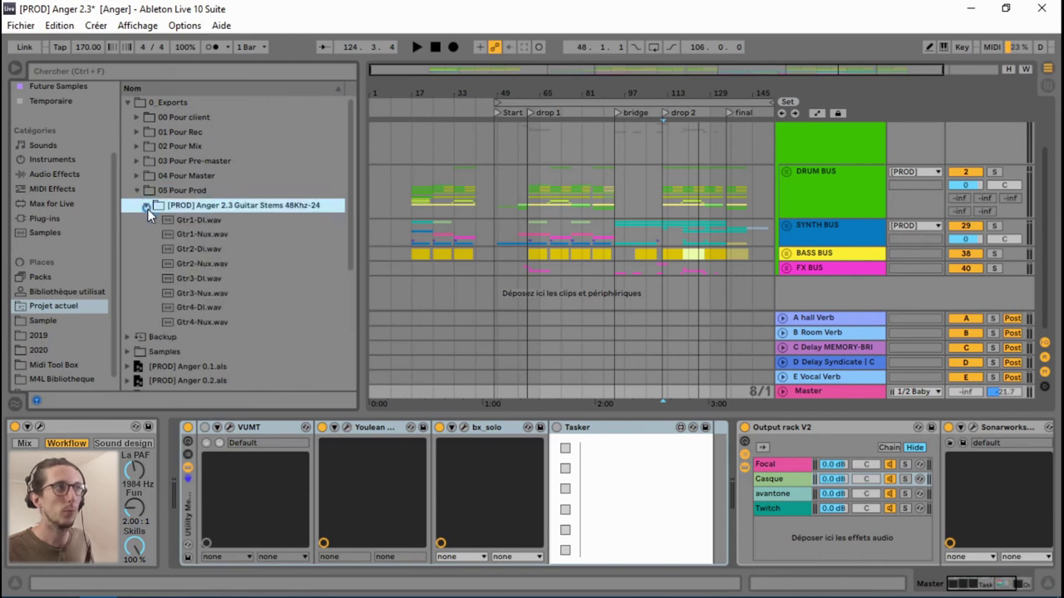
Import all eight guitar WAV files, Gtr1-DI to Gtr4-Nux, onto separate new audio tracks below the FX BUS, starting at bar 49.
click(194, 220)
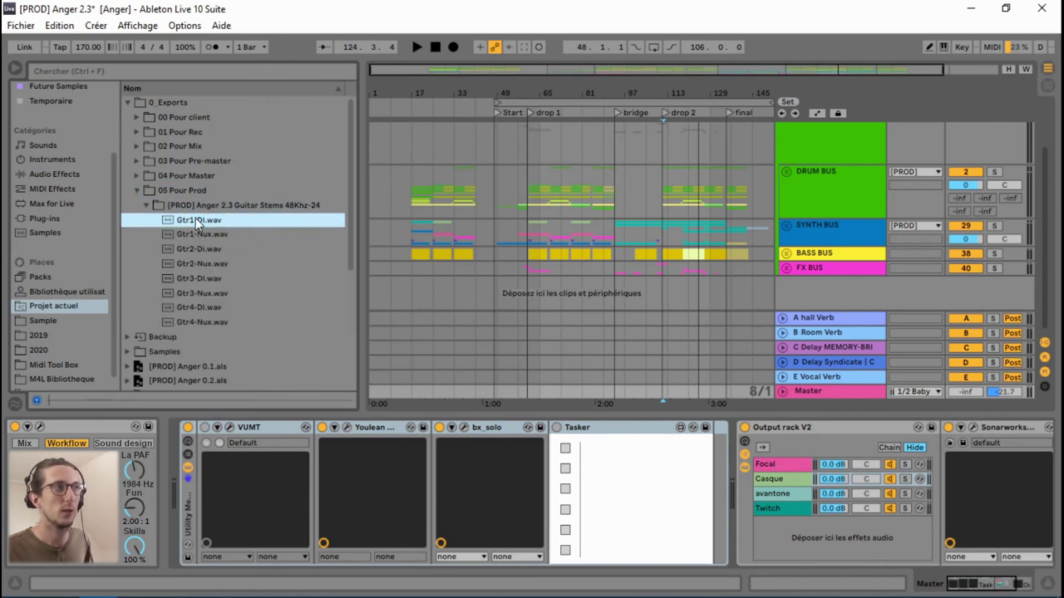
shift+click(206, 323)
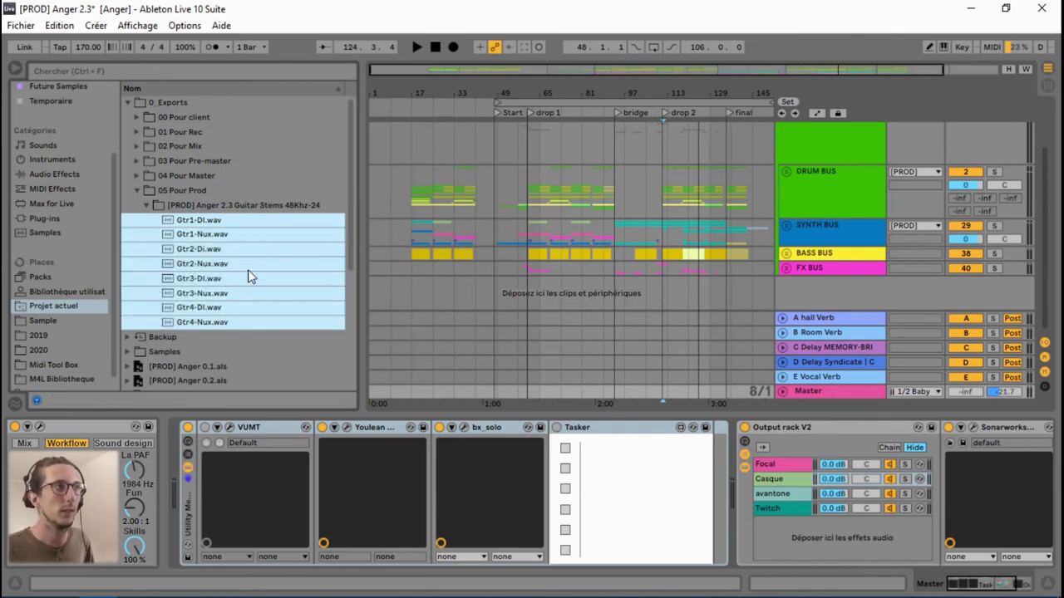
scroll(259, 281, down, 1)
click(812, 247)
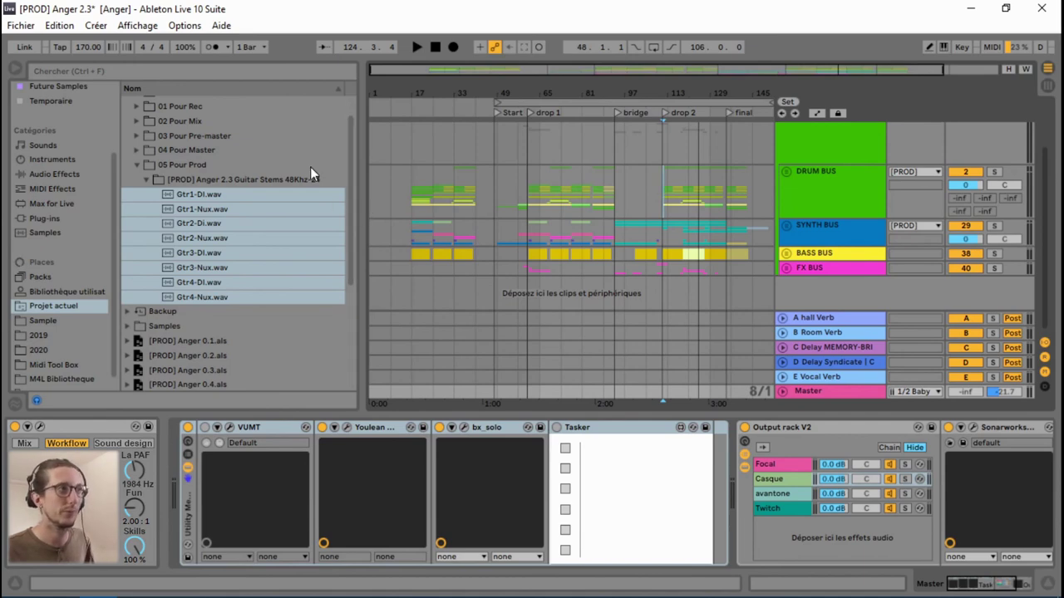
click(208, 194)
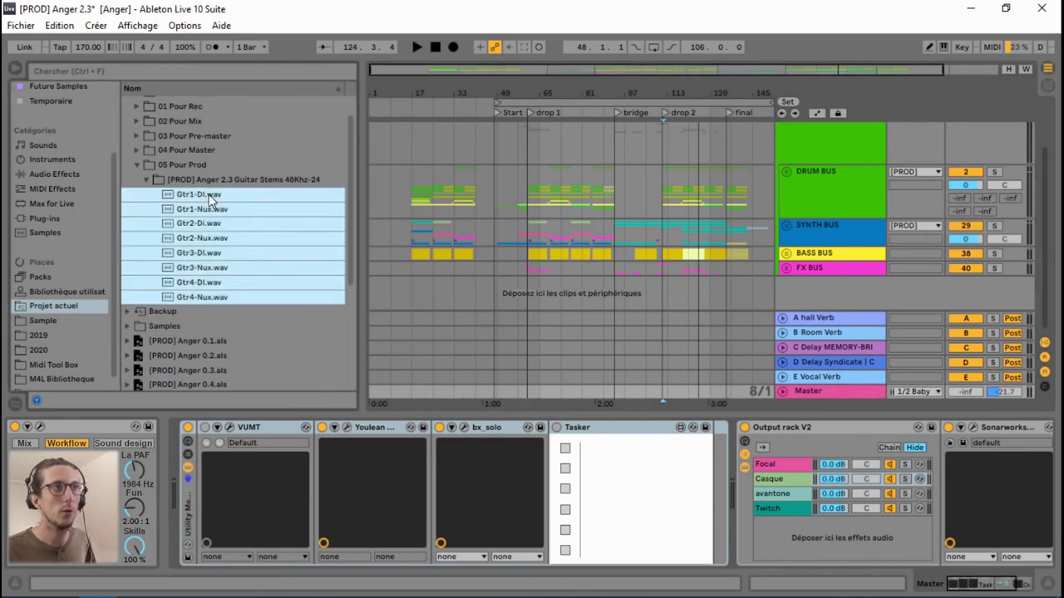
drag(209, 194, 499, 287)
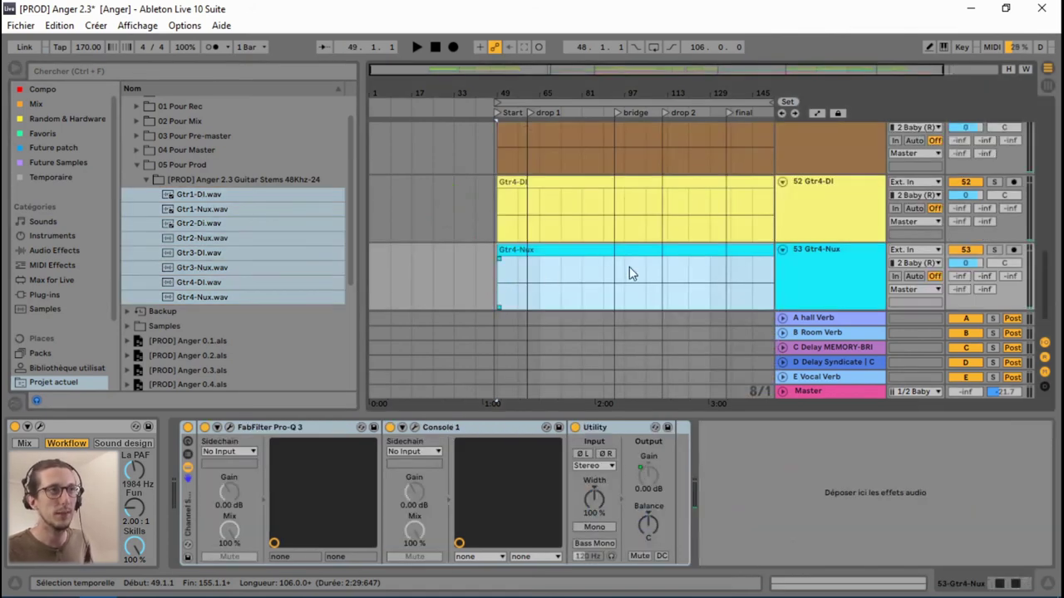
Move all eight guitar clips together to the Start marker at bar 48 and check their alignment around drop 1.
scroll(781, 233, up, 5)
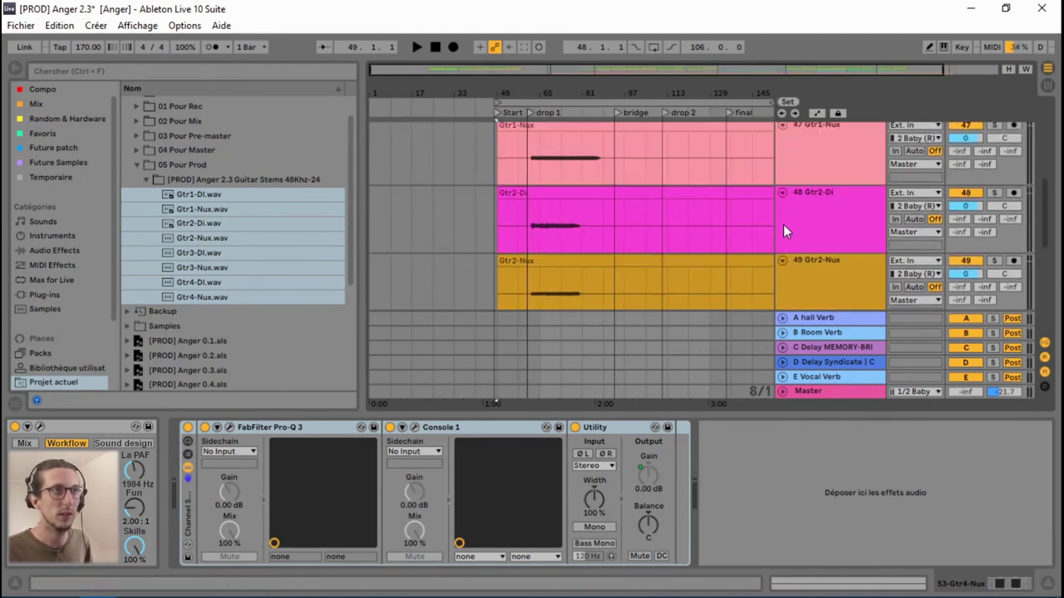
scroll(783, 224, up, 4)
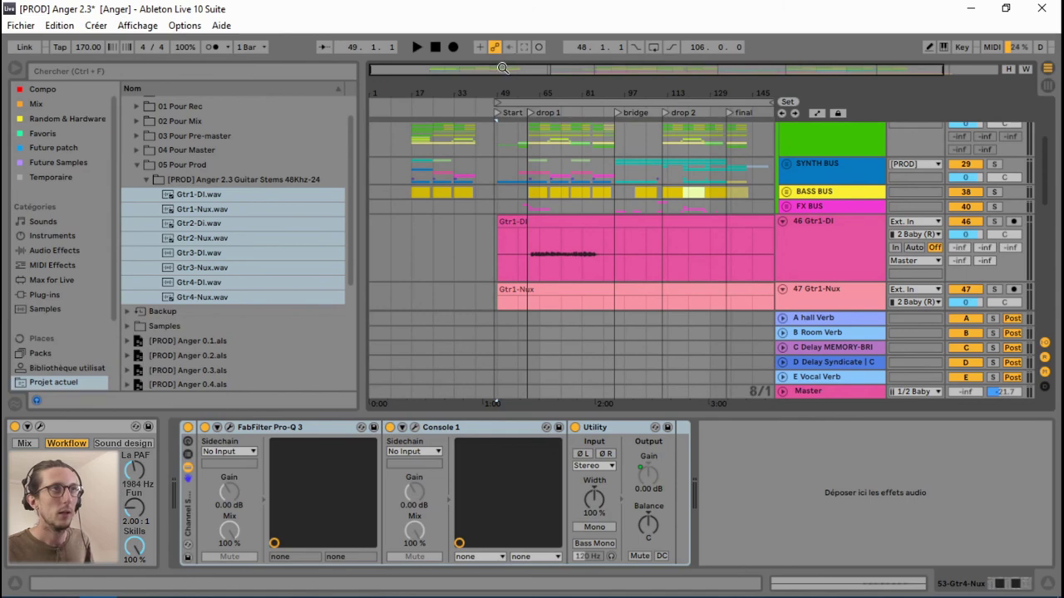
drag(504, 68, 490, 164)
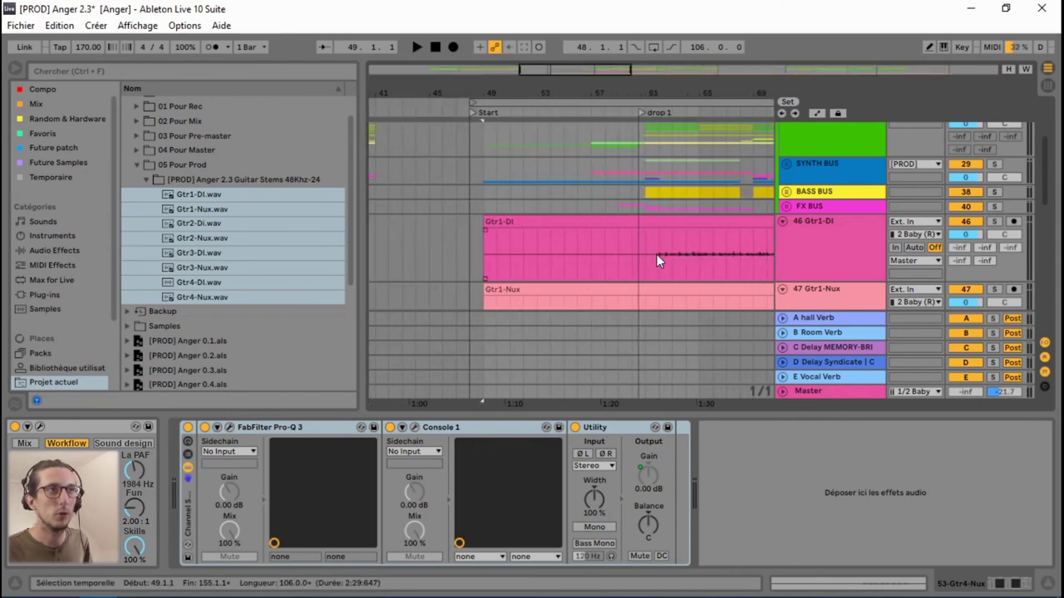
click(484, 231)
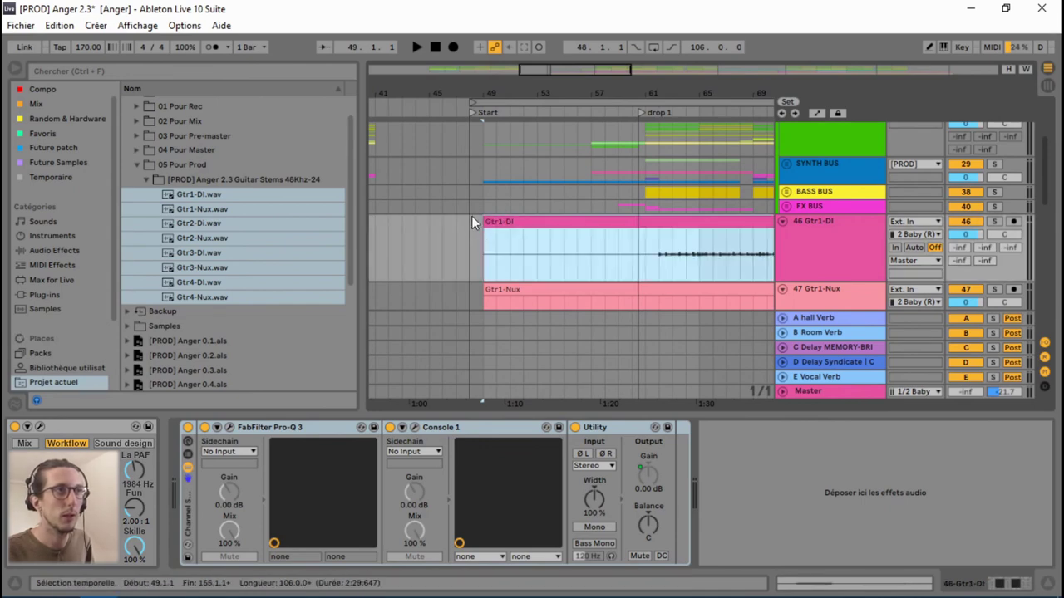
click(476, 100)
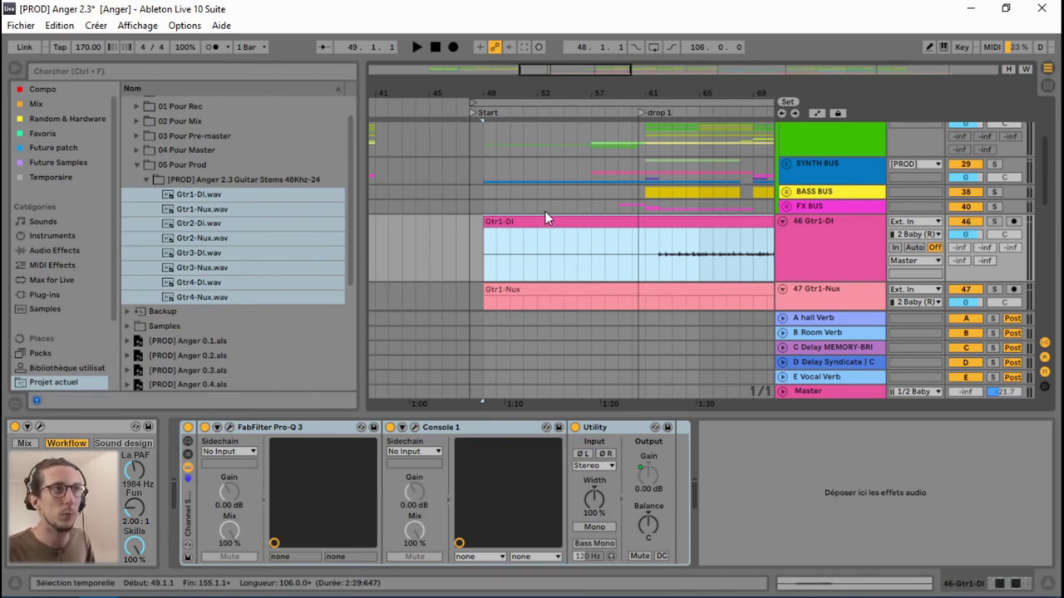
scroll(550, 226, down, 6)
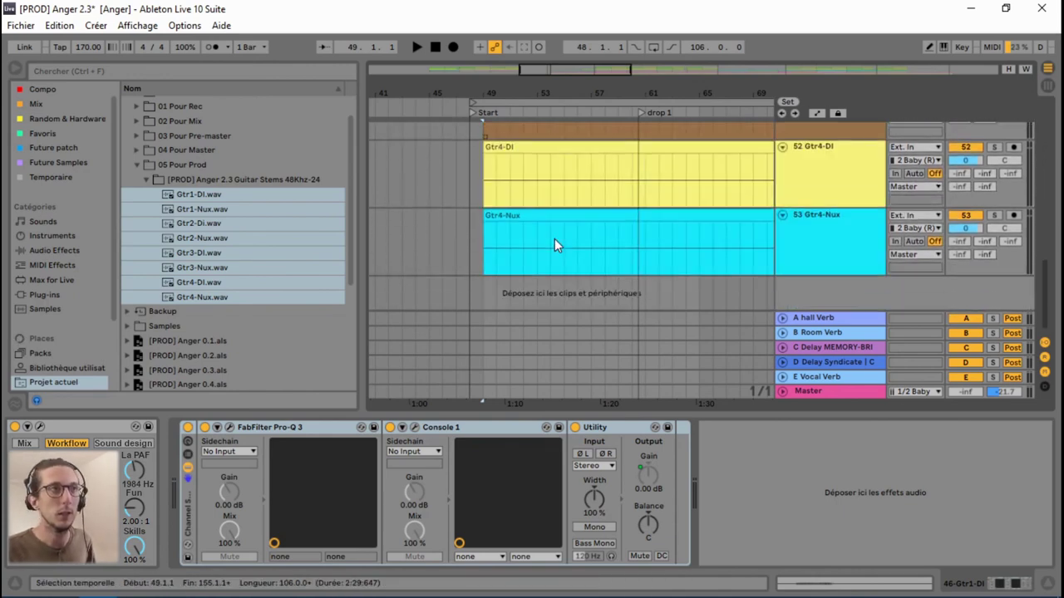
shift+click(553, 214)
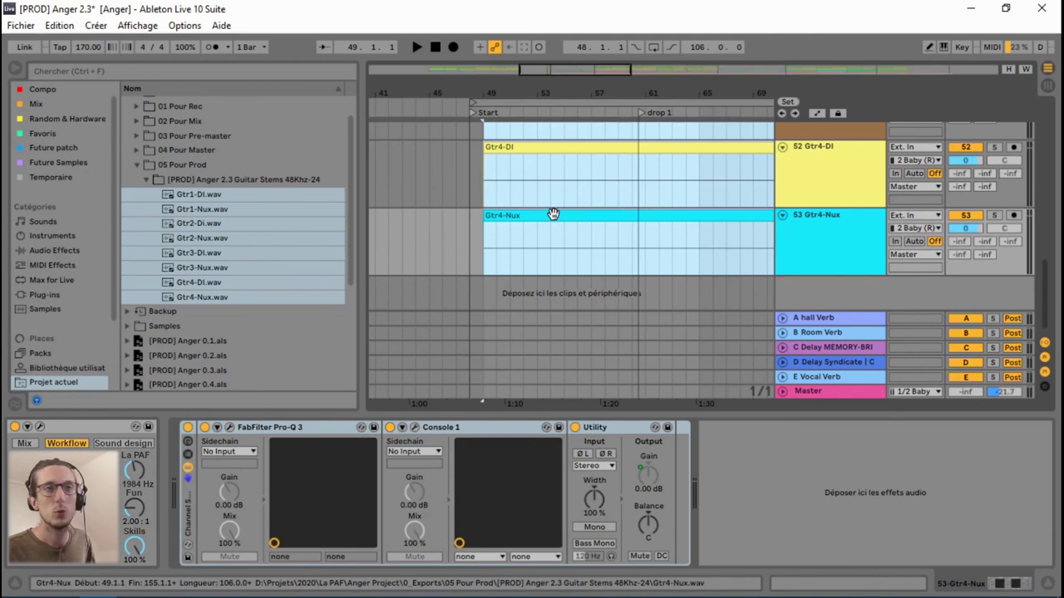
scroll(544, 187, up, 6)
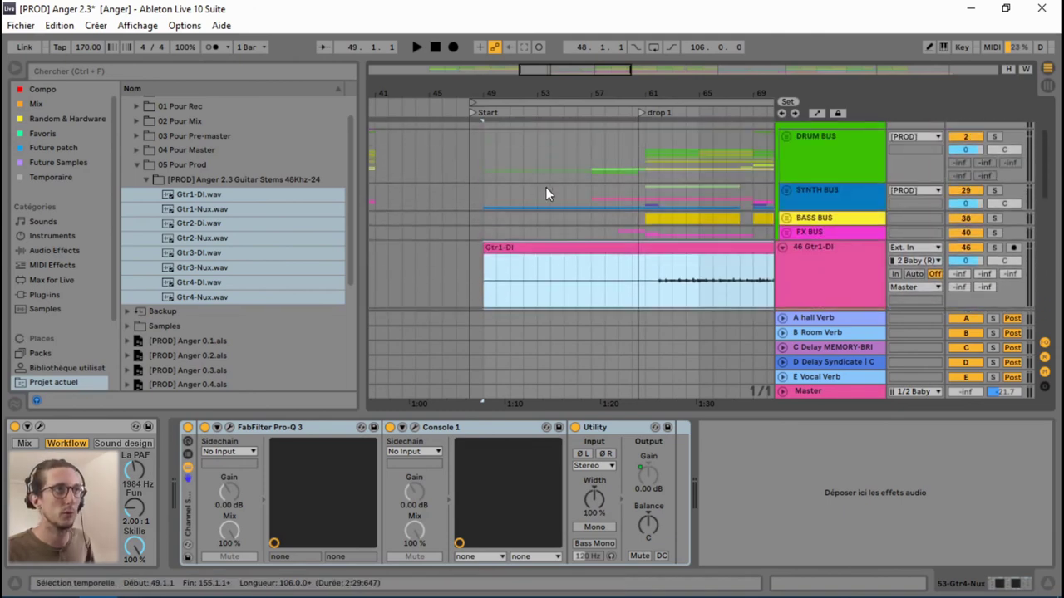
drag(558, 69, 509, 152)
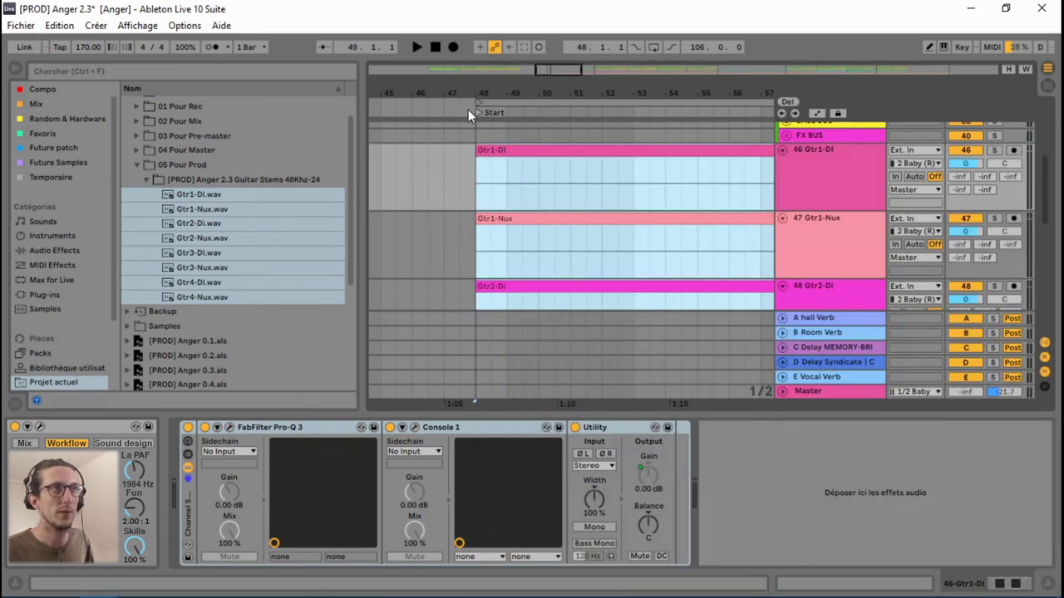
drag(551, 71, 589, 71)
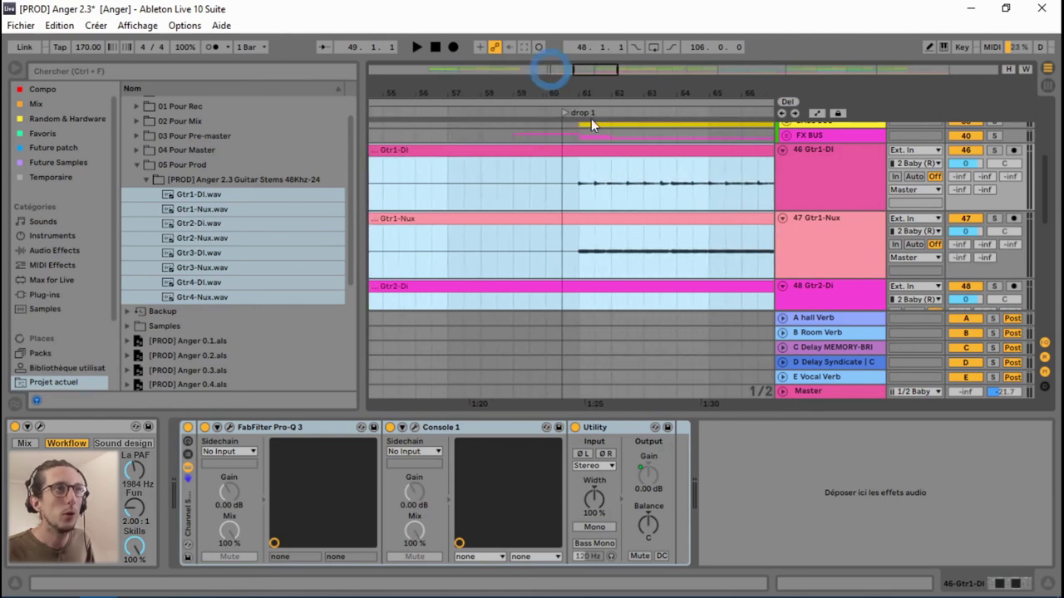
Compare the guitar clips' first notes with the bass and drum bus entries at bar 61, placing the insert marker there.
scroll(541, 220, up, 3)
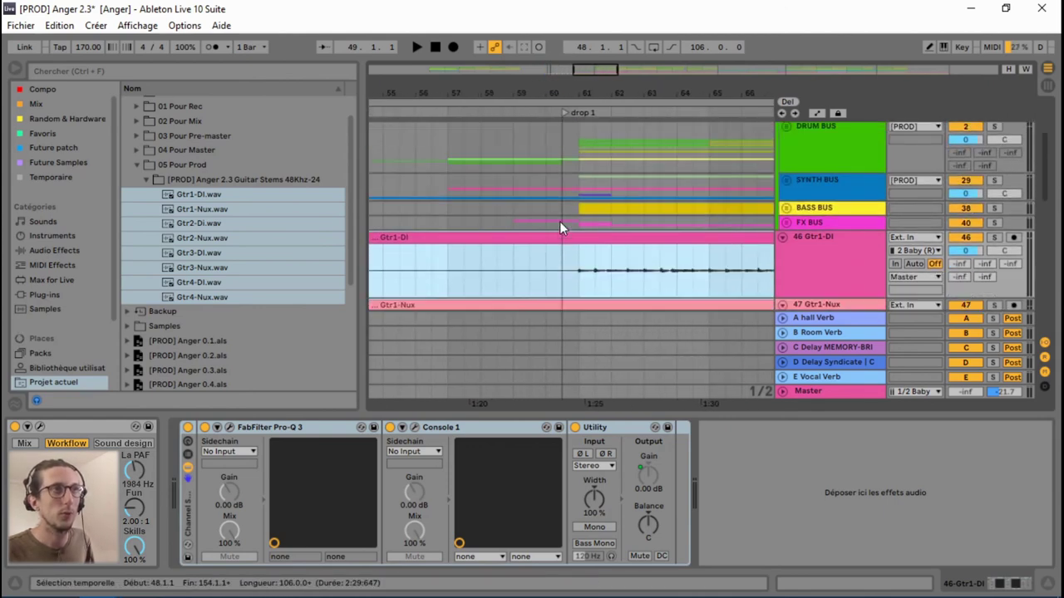
click(575, 274)
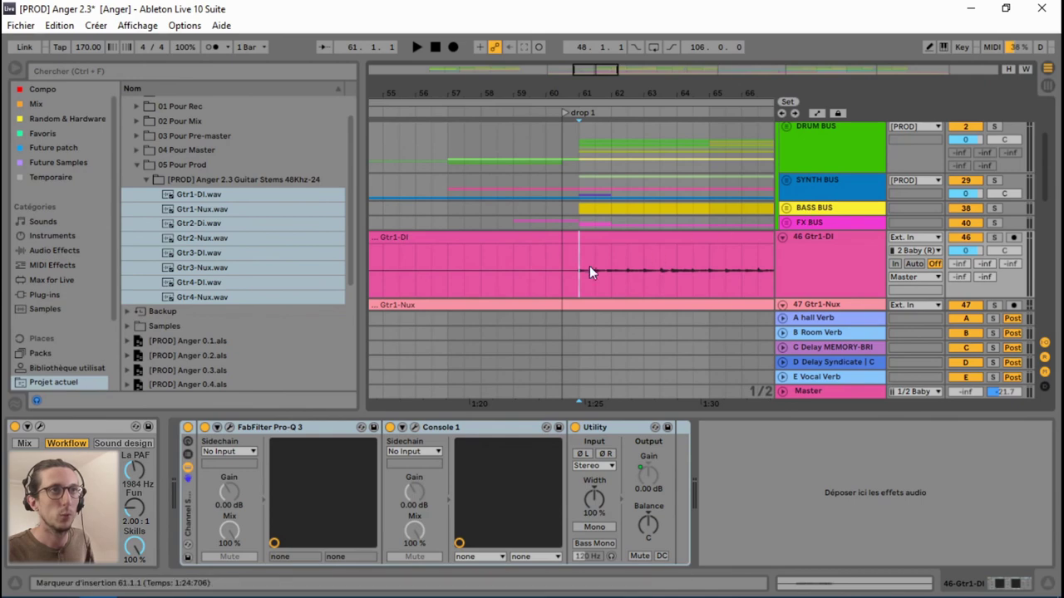
click(796, 207)
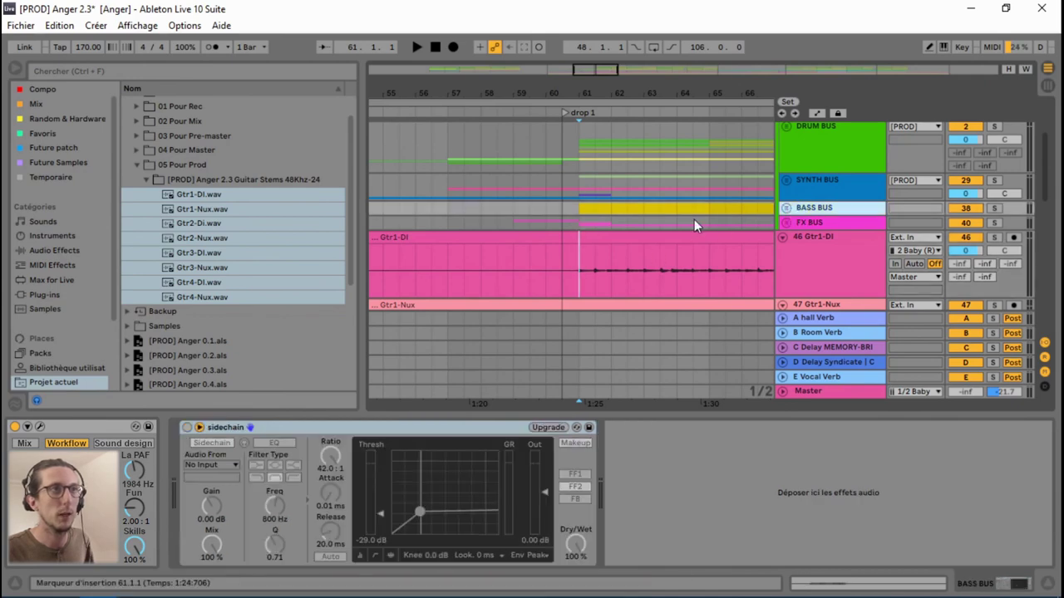
scroll(665, 208, down, 6)
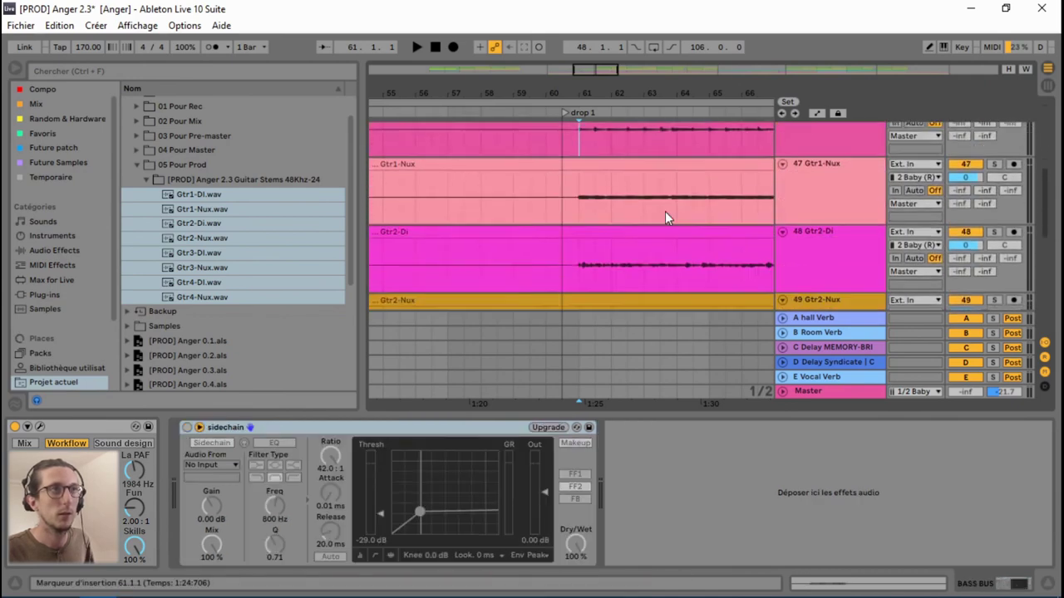
scroll(731, 220, up, 4)
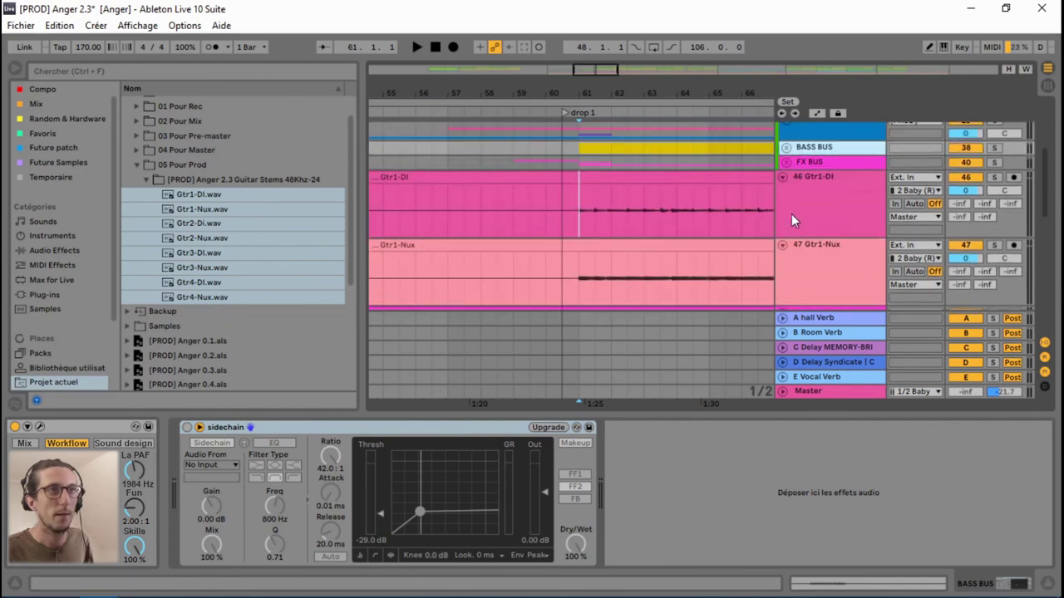
click(795, 214)
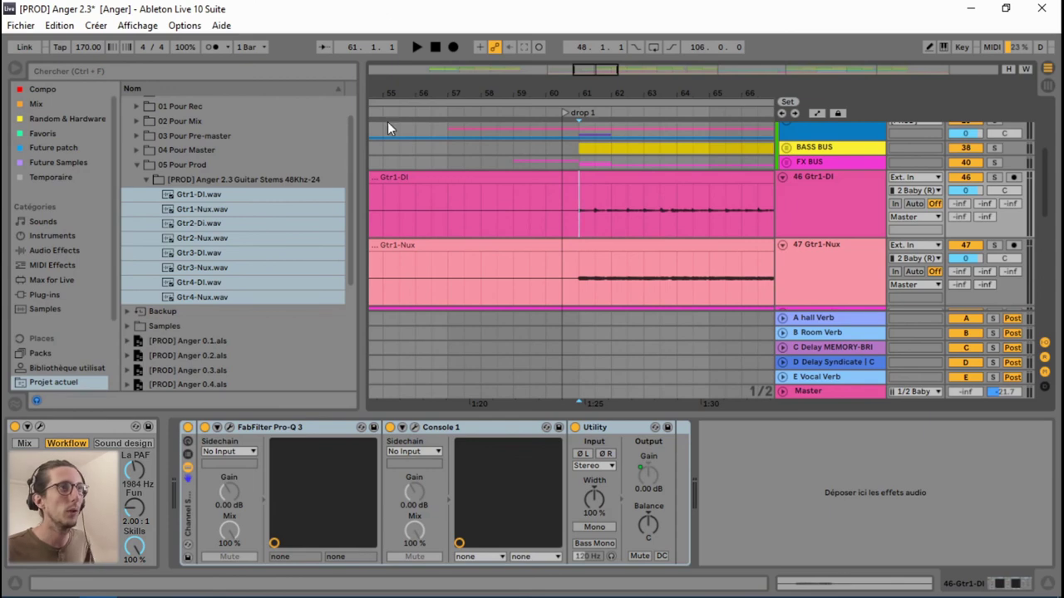
Save the Live Set as a new version named [PROD] Anger 3.0 in the Anger Project folder.
click(21, 25)
click(60, 179)
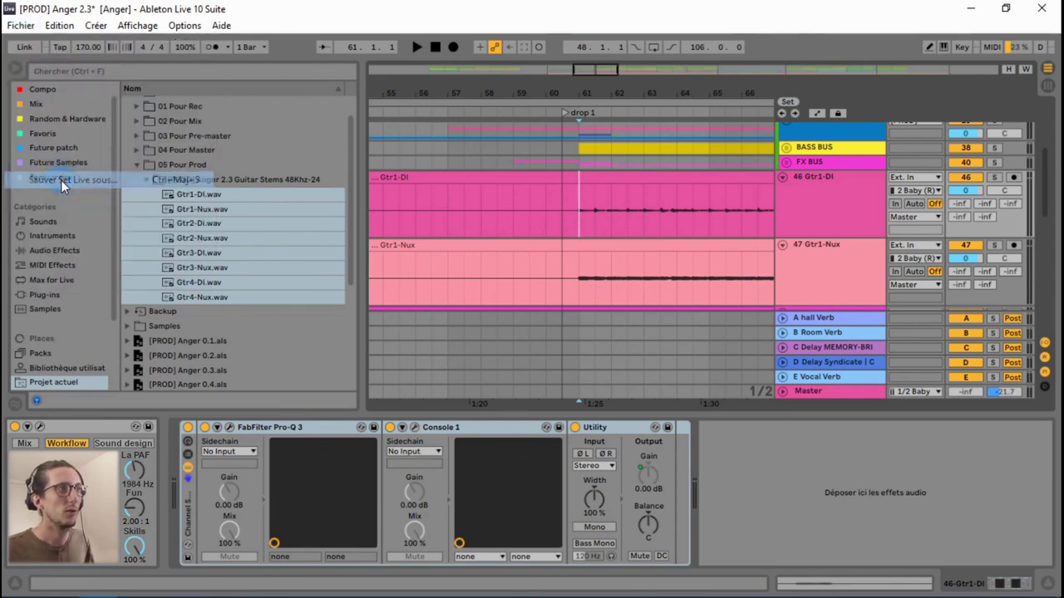
click(326, 325)
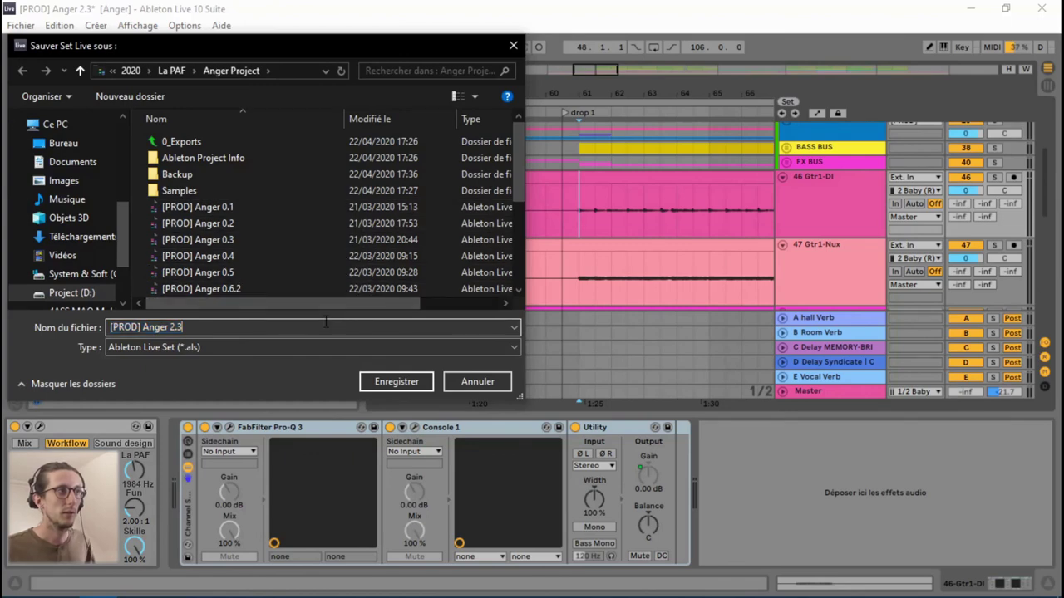
key(Left)
key(BackSpace)
key(BackSpace)
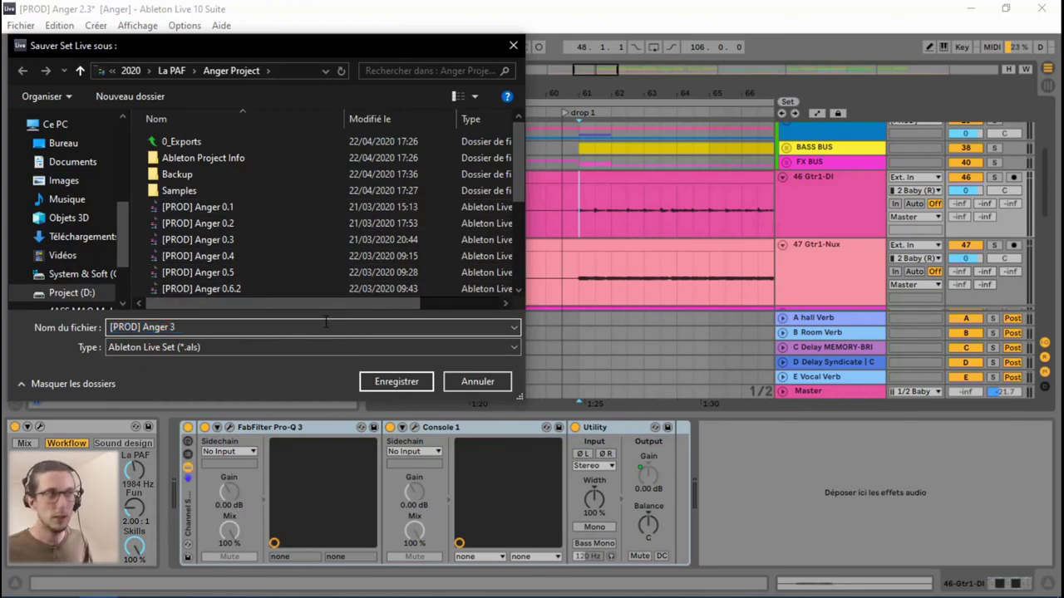
key(Right)
text(.0)
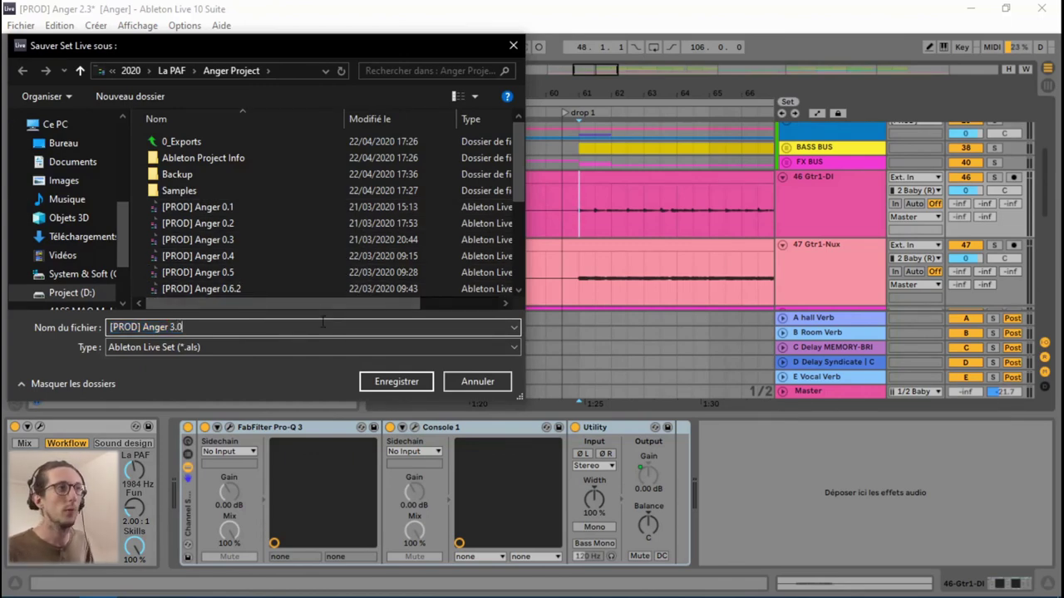
click(378, 386)
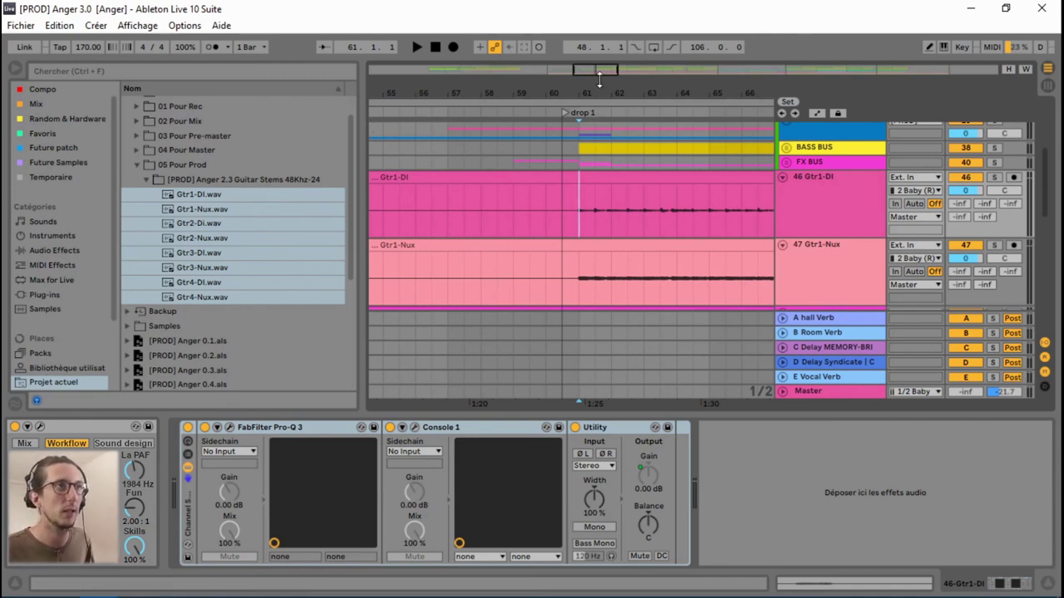
Group all eight guitar tracks, from Gtr1-DI to Gtr4-Nux, into one group track below the FX BUS.
drag(602, 76, 595, 74)
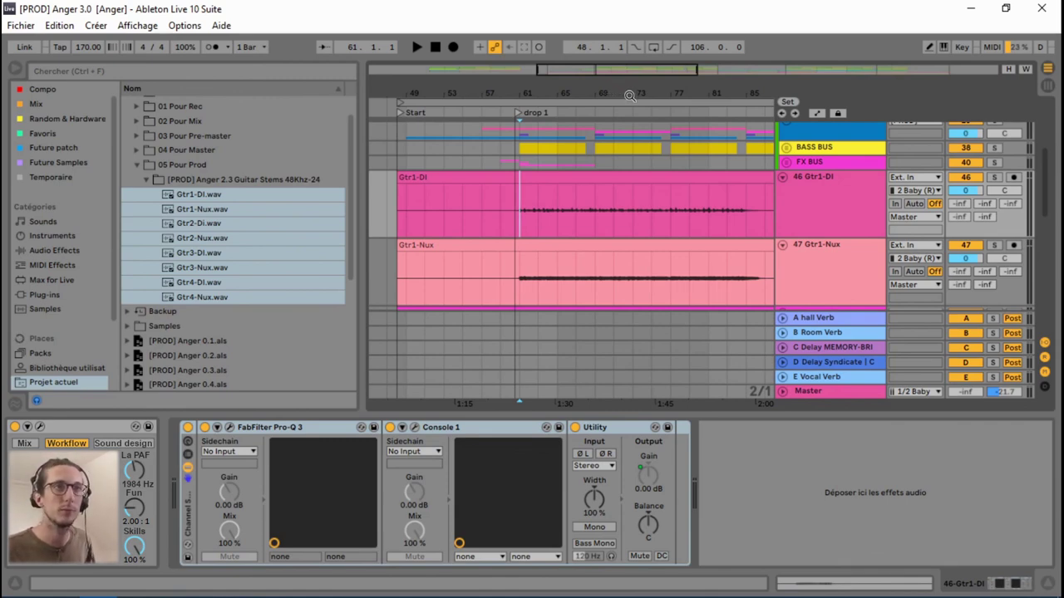
click(825, 212)
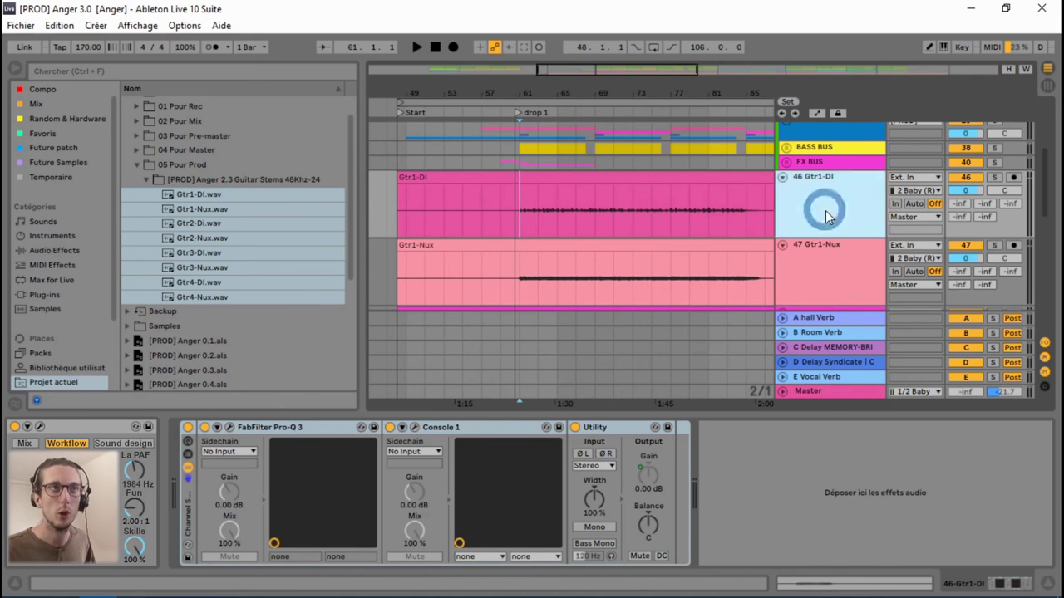
shift+click(828, 253)
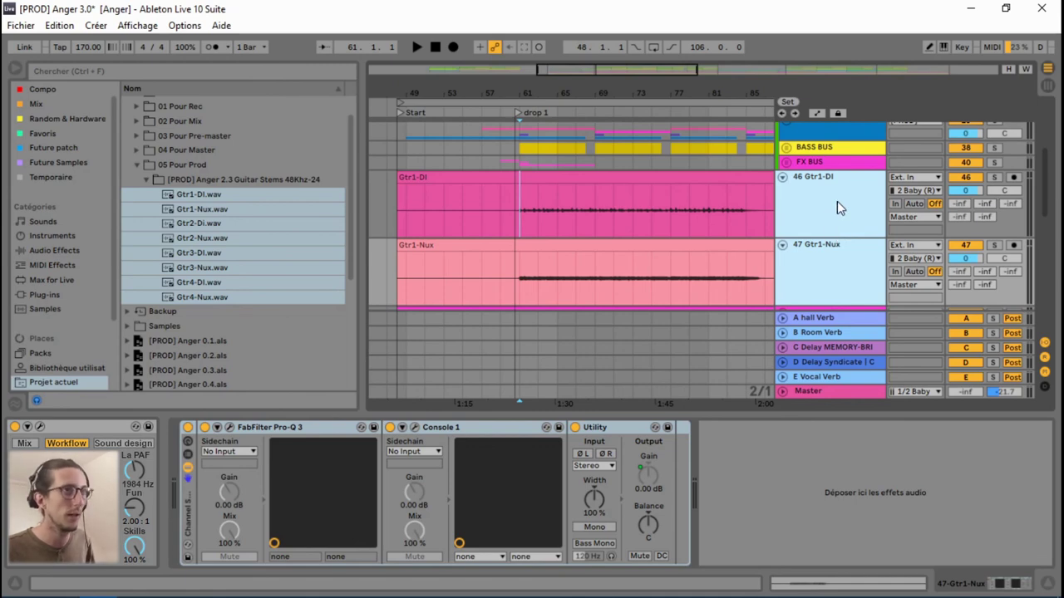
click(836, 202)
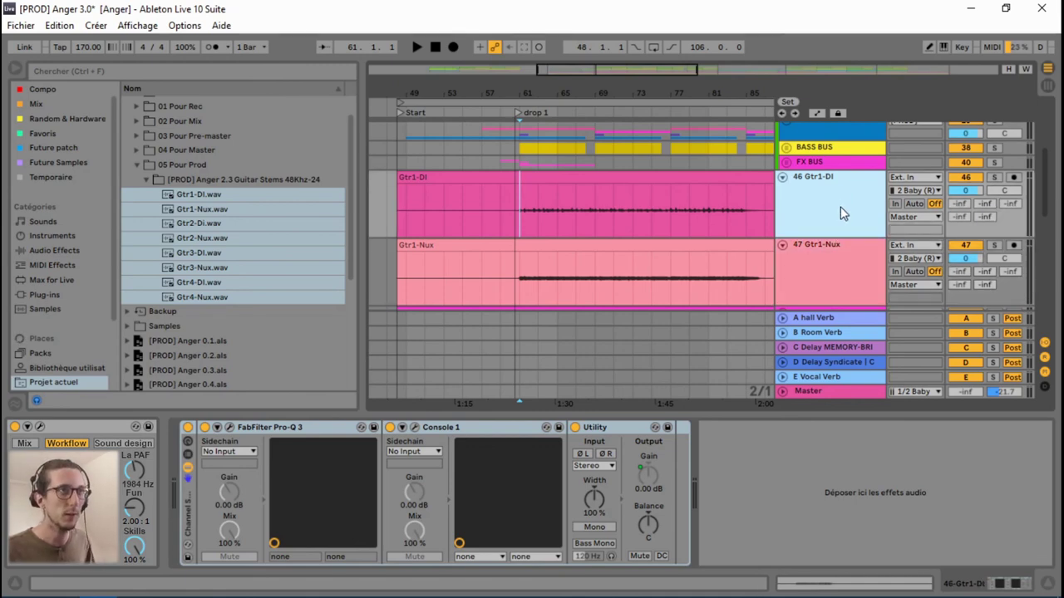
scroll(840, 213, down, 6)
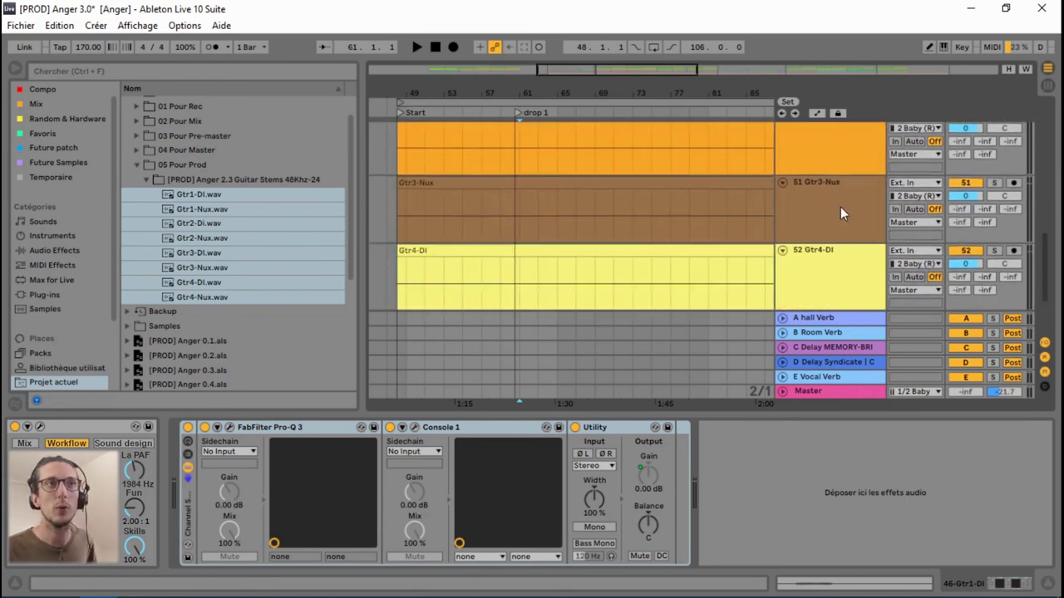
click(838, 238)
scroll(838, 239, up, 10)
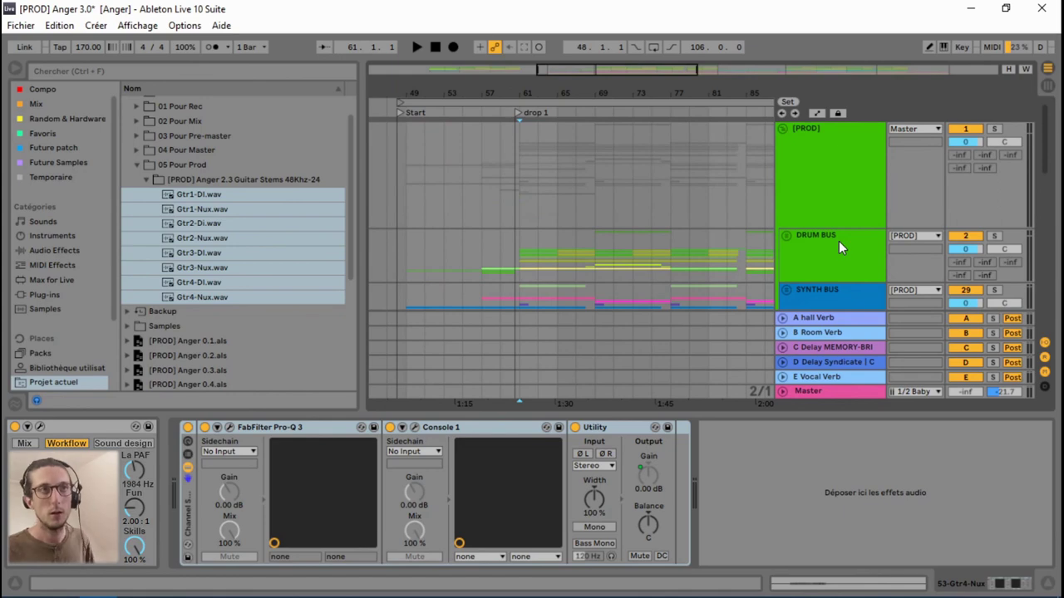
key(ctrl+g)
scroll(840, 253, down, 2)
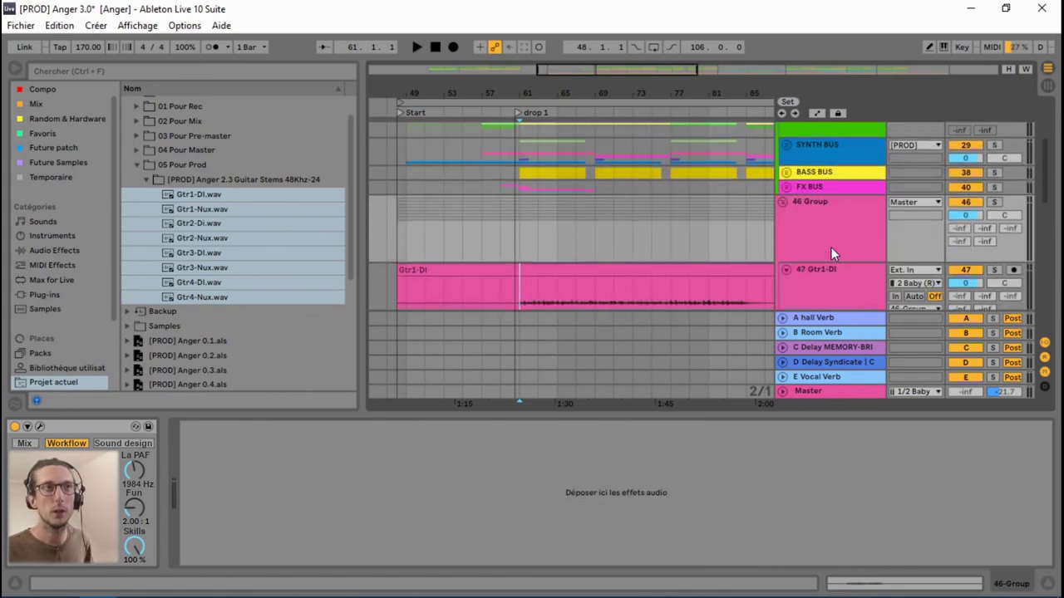
Rename the new guitar group track GUITAR BUS and fold it so its individual tracks are hidden.
click(831, 248)
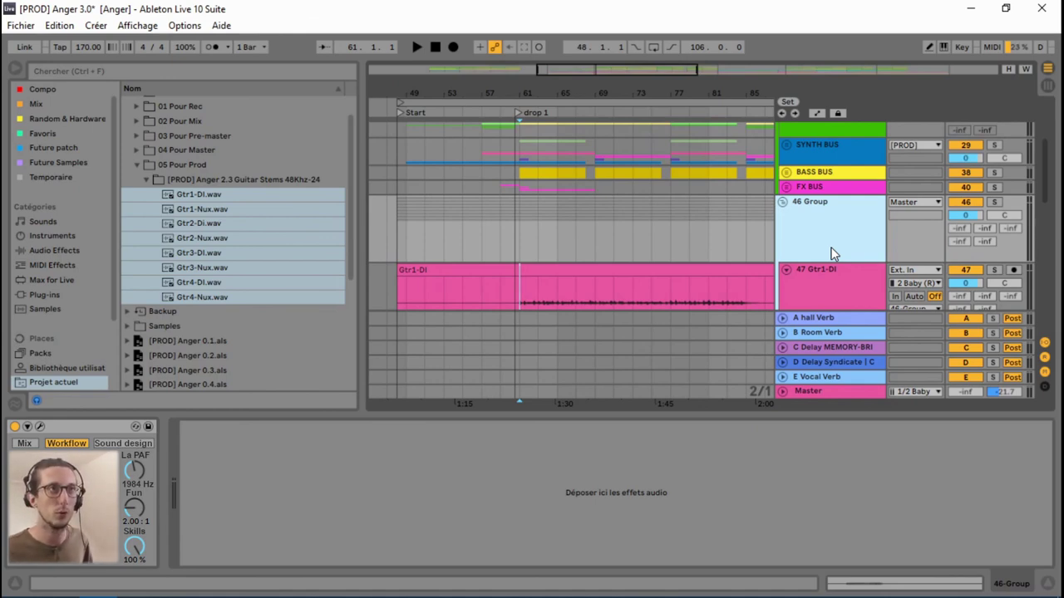
key(ctrl+r)
text(GUITAR BUS)
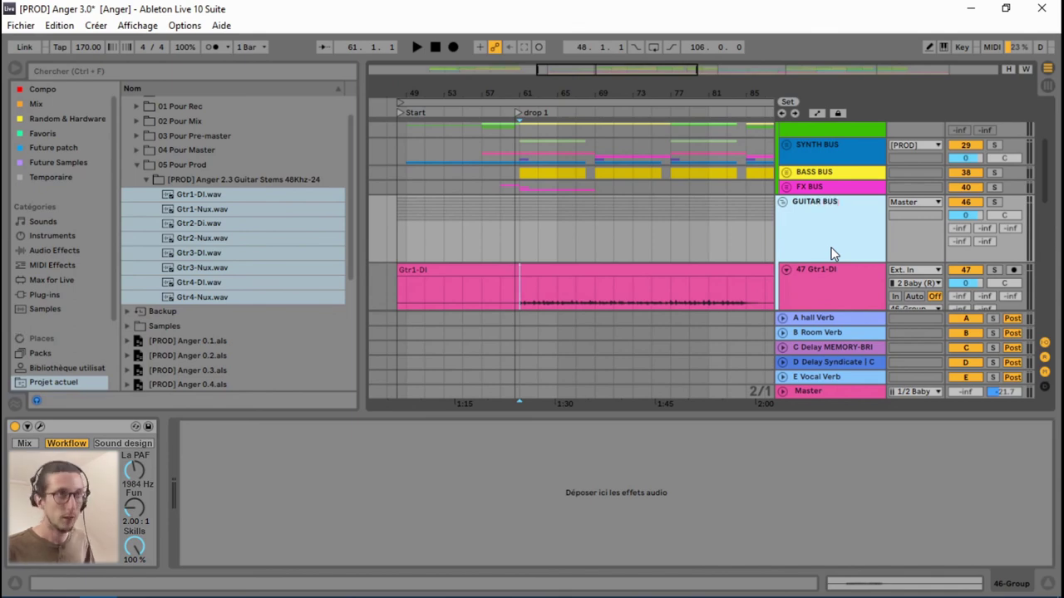
key(Return)
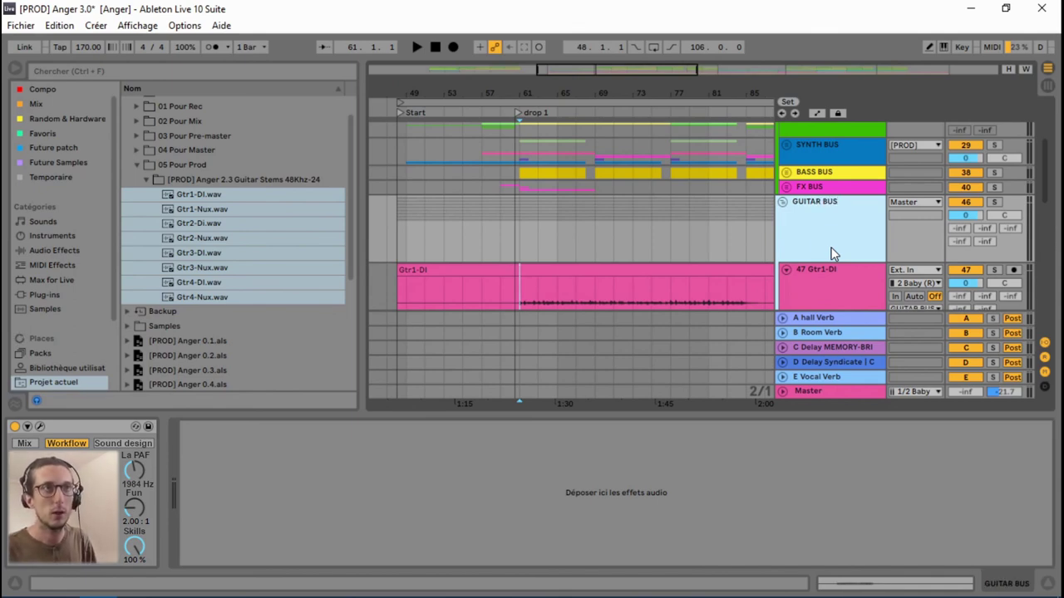
key(minus)
scroll(821, 219, up, 3)
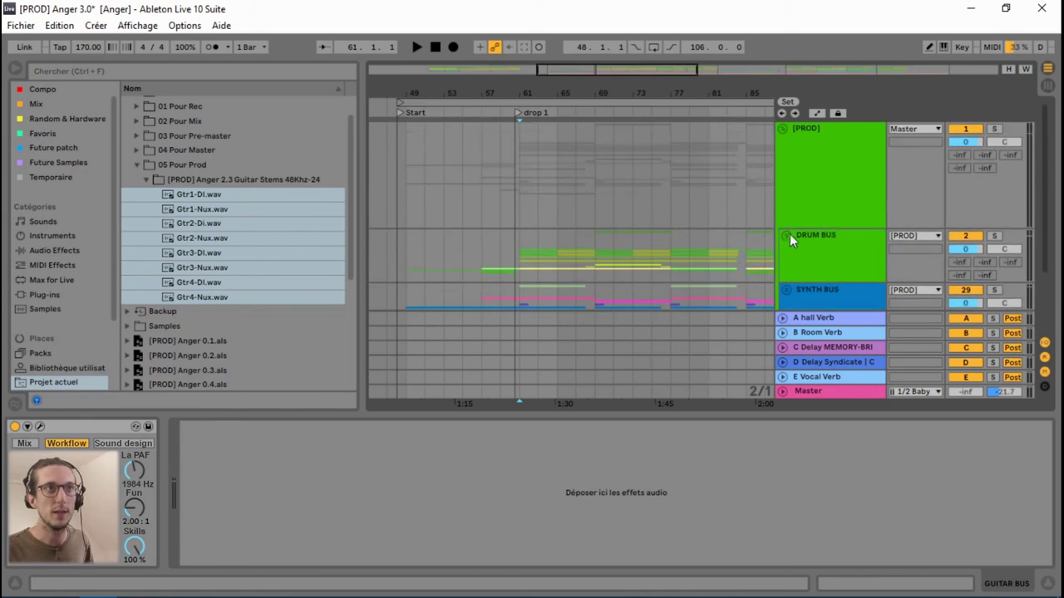
scroll(800, 235, down, 1)
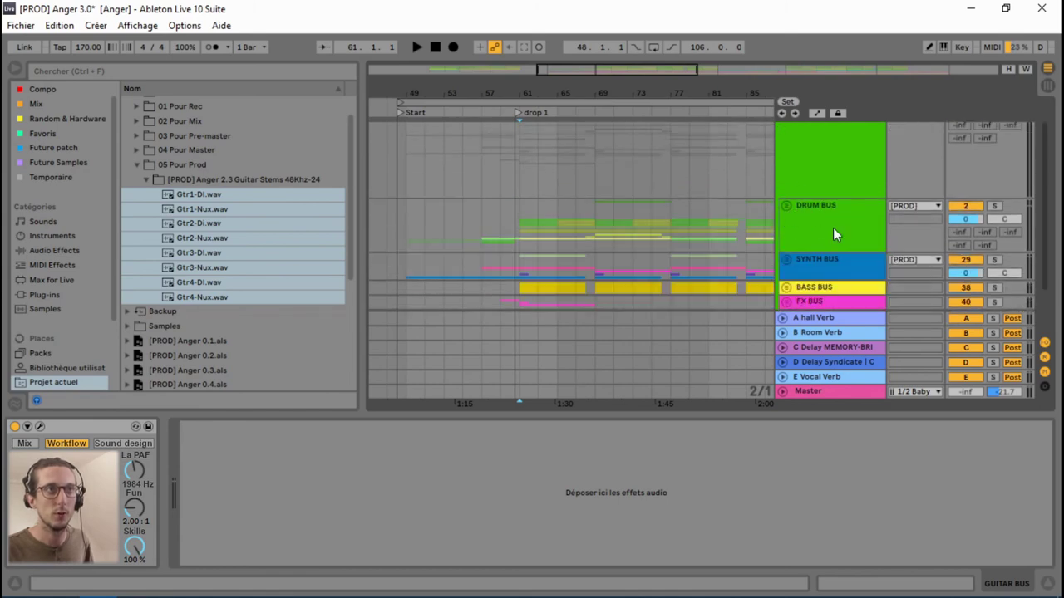
scroll(833, 227, down, 2)
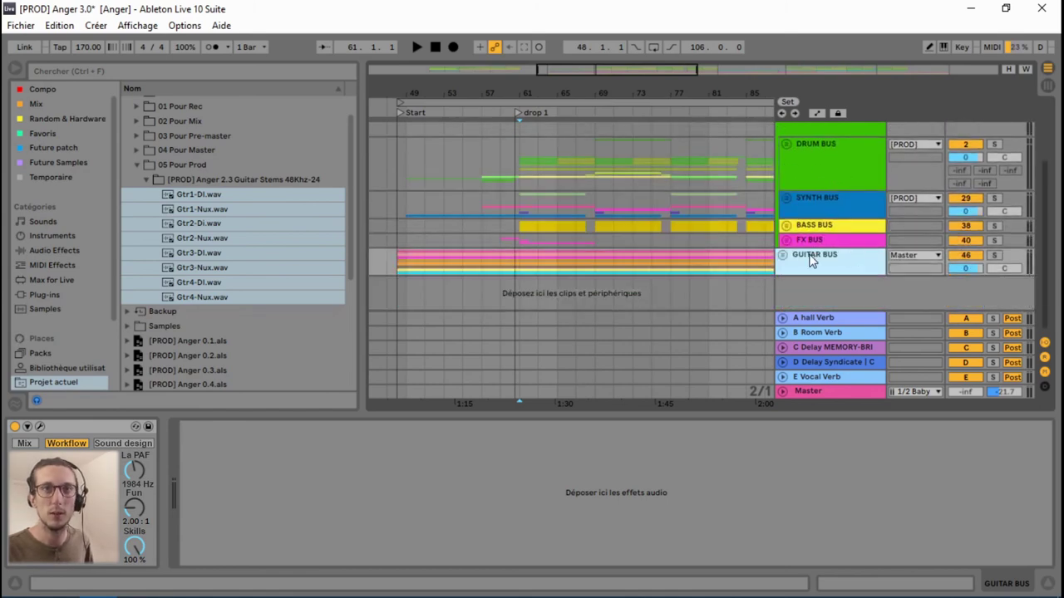